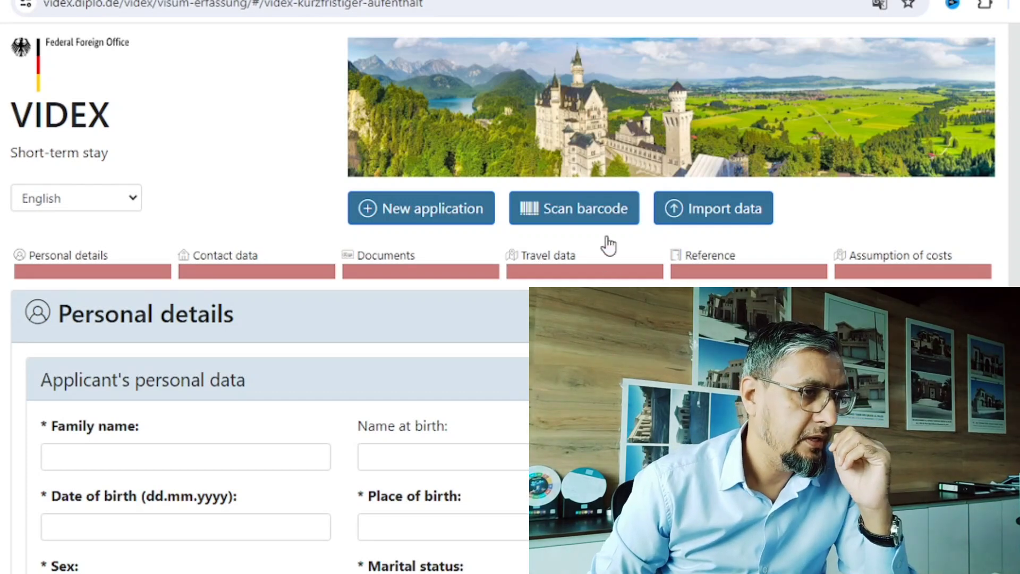
Select English as the language of the short-term stay visa application form
left_click_drag(424, 5, 45, 7)
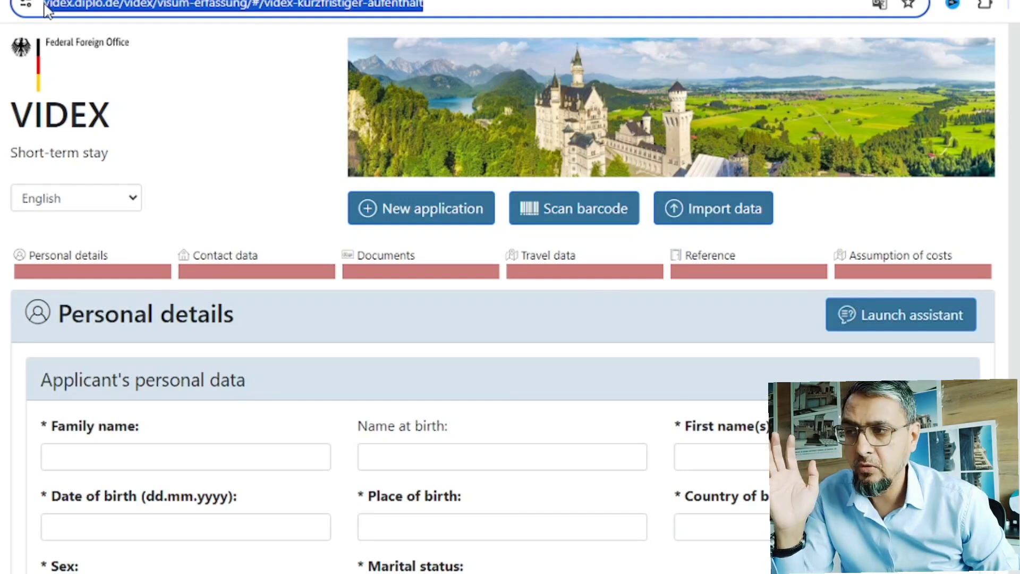
left_click(89, 208)
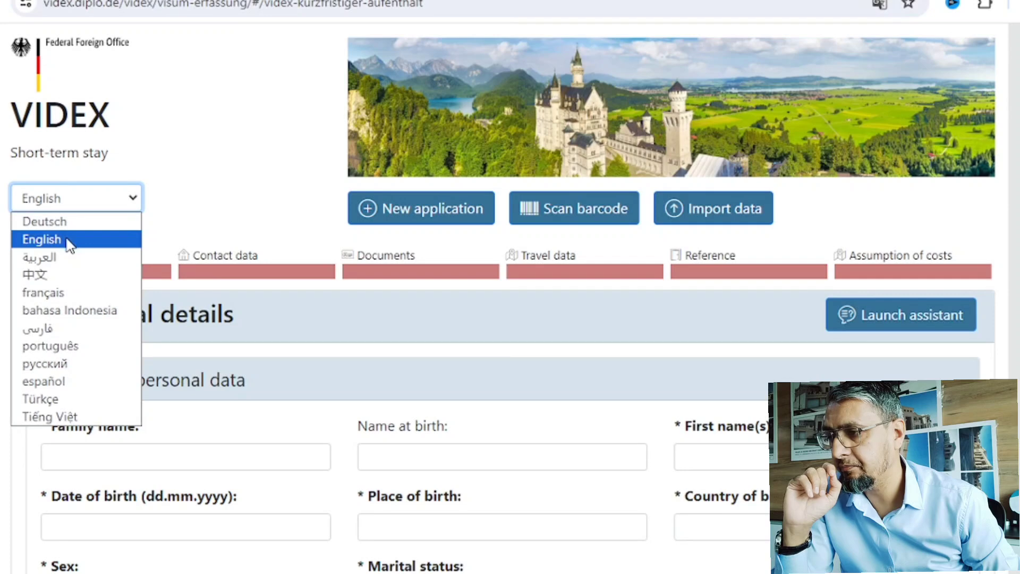
left_click(69, 240)
Enter the placeholder ABC as the applicant's family name, name at birth and first name
scroll(273, 301, "down", 2)
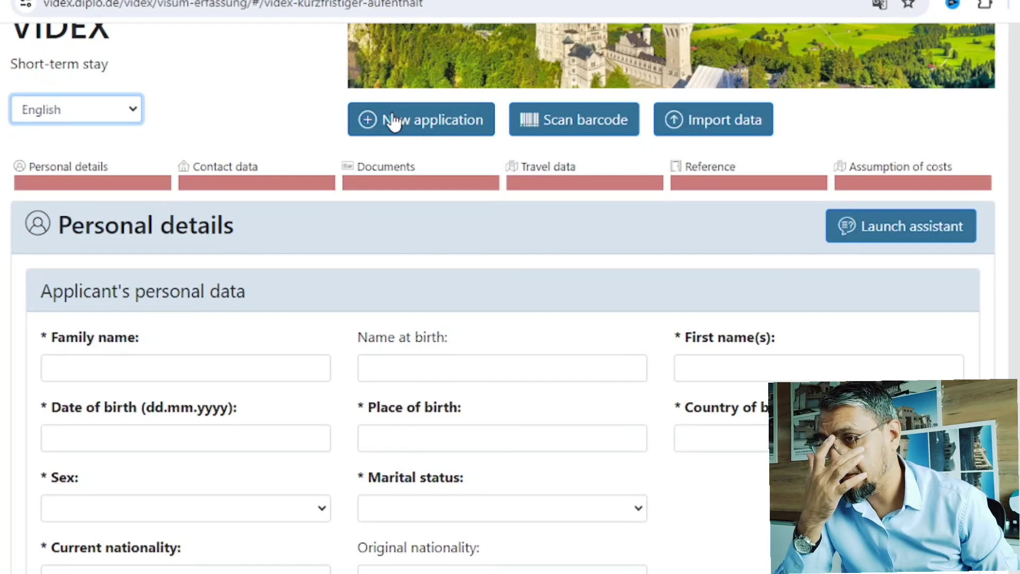
scroll(130, 321, "down", 2)
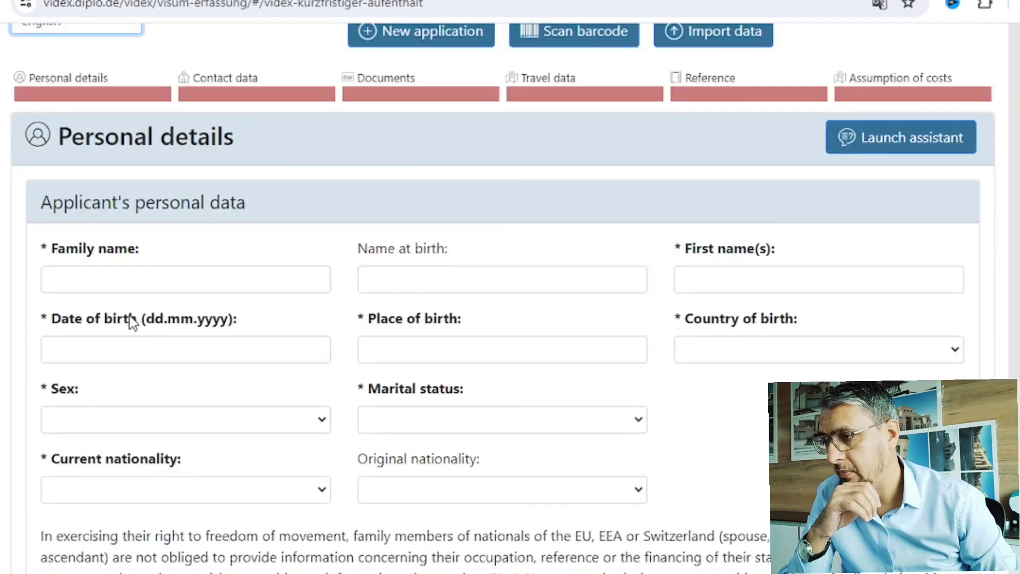
left_click(125, 280)
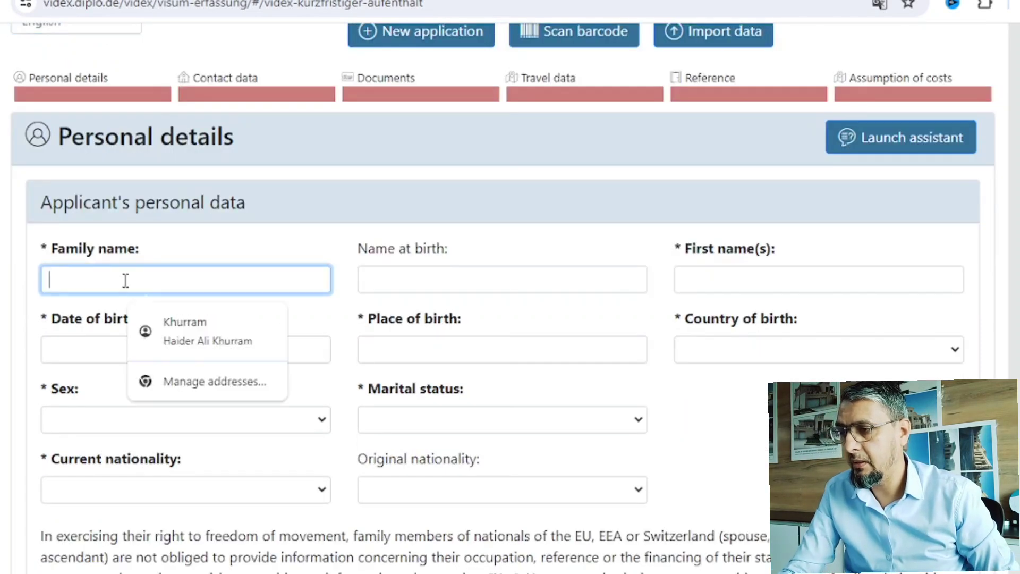
type("ABC")
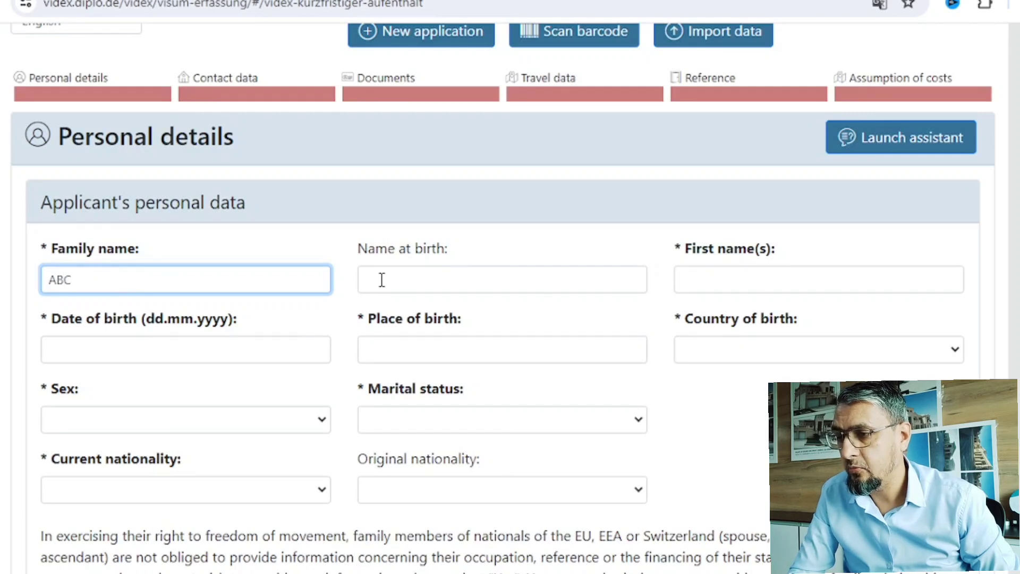
left_click(382, 280)
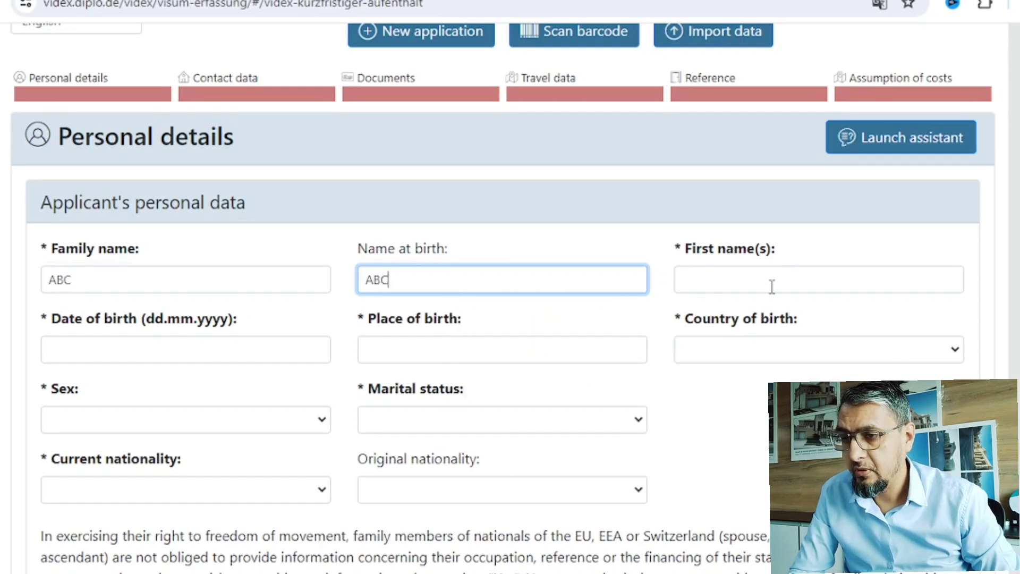
type("ABC")
left_click(766, 275)
type("A")
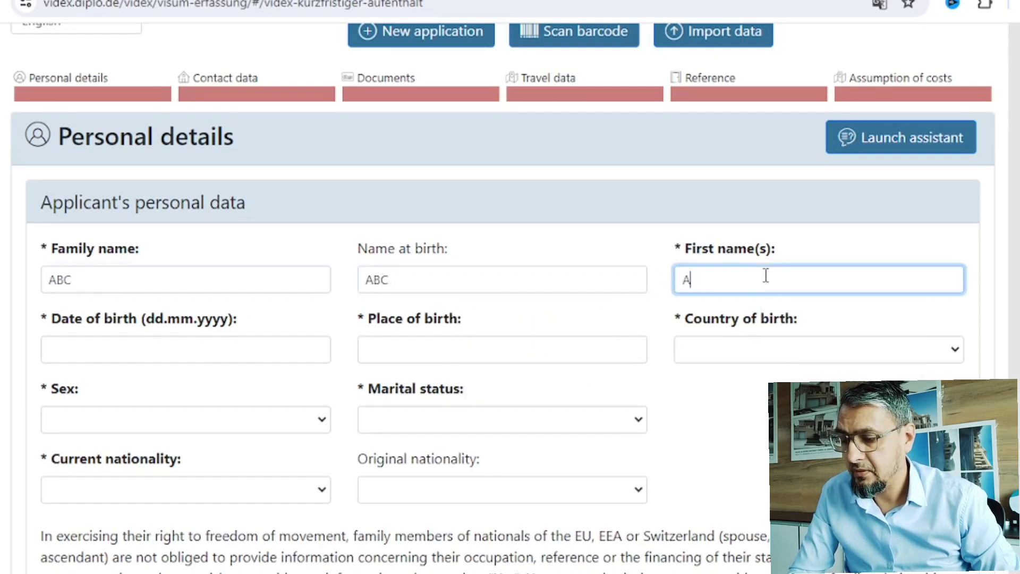
type("BC")
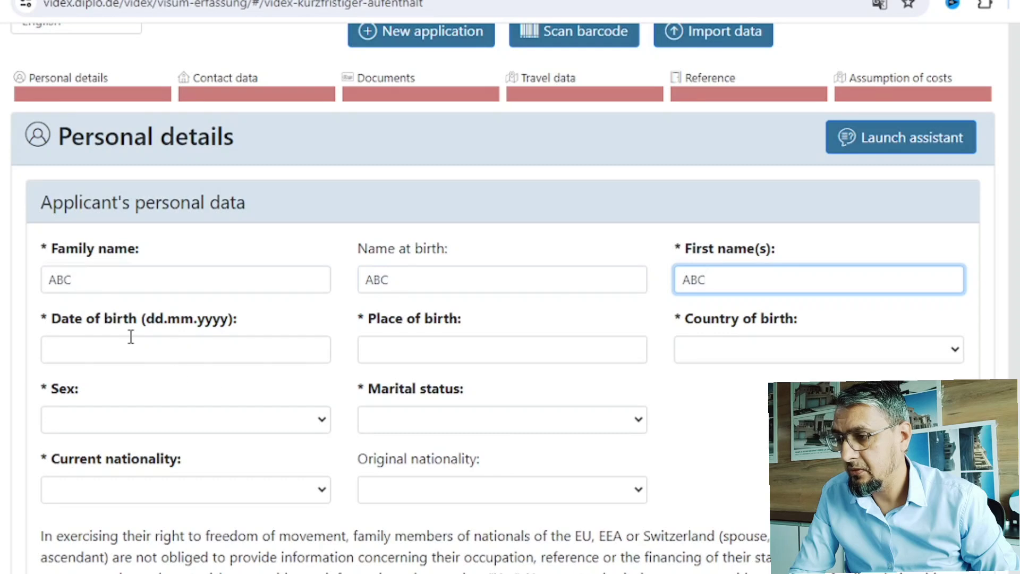
Enter the applicant's date of birth in the personal data section and correct its year
left_click(129, 355)
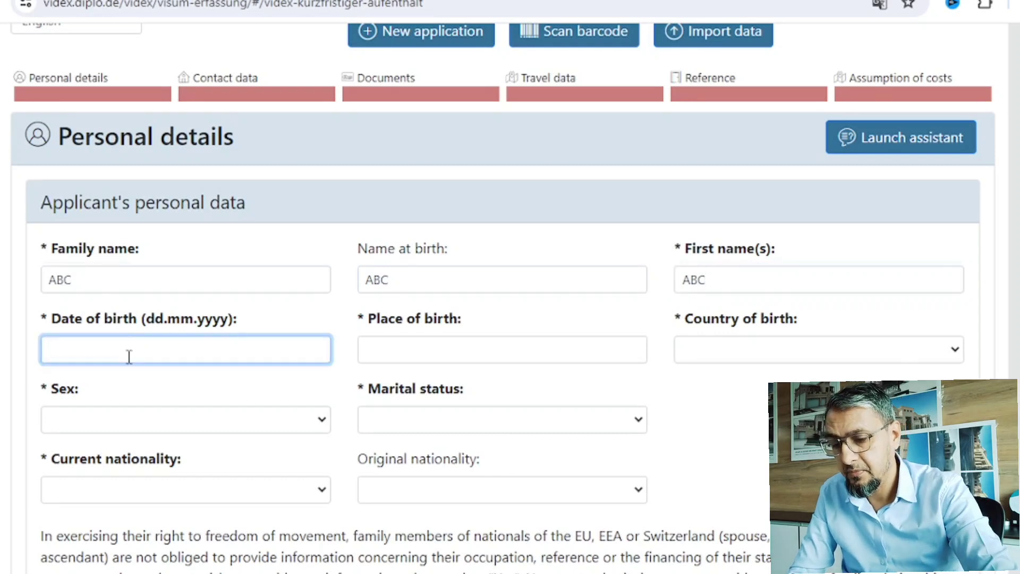
type("01-01")
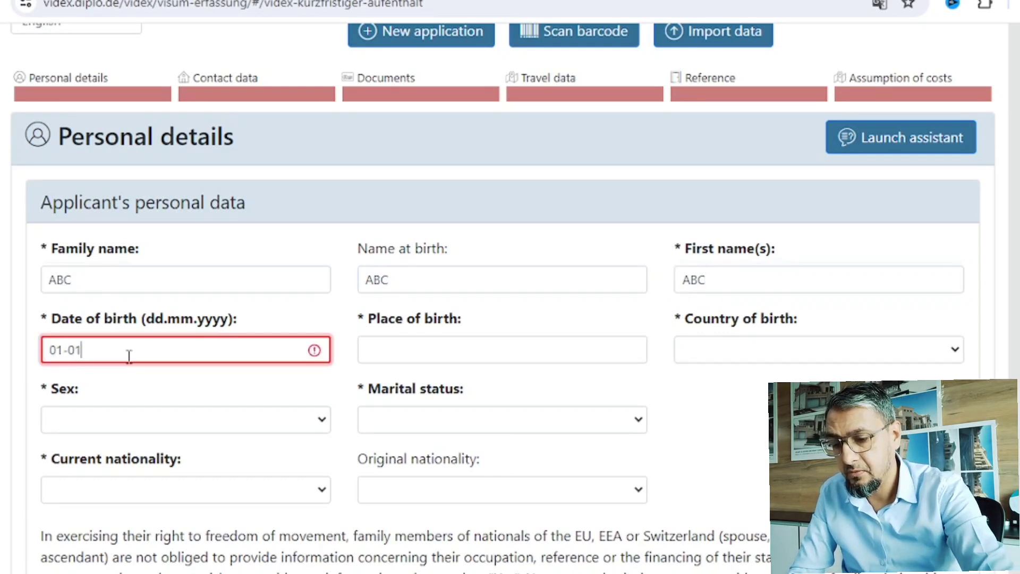
type("-200")
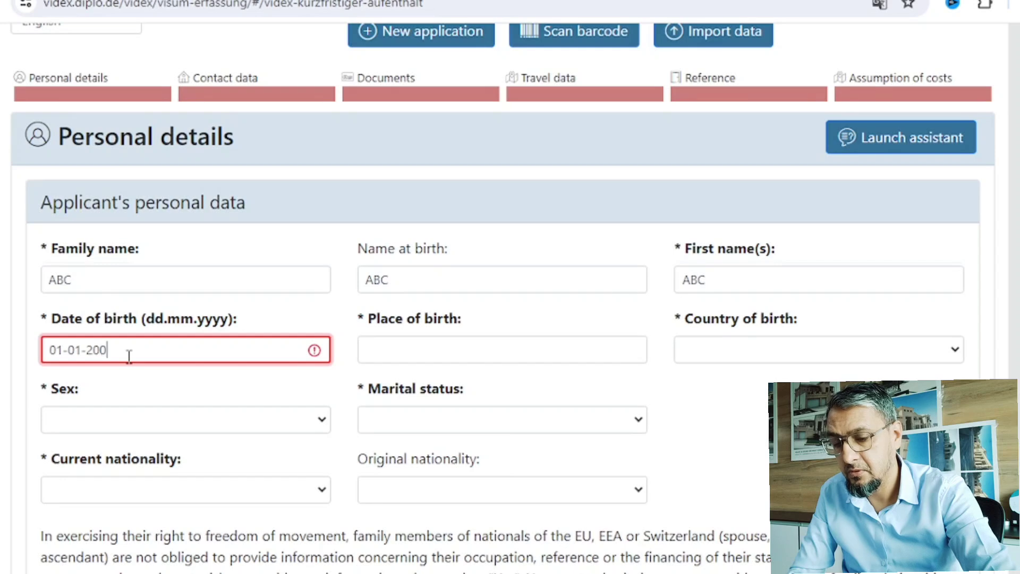
type("0")
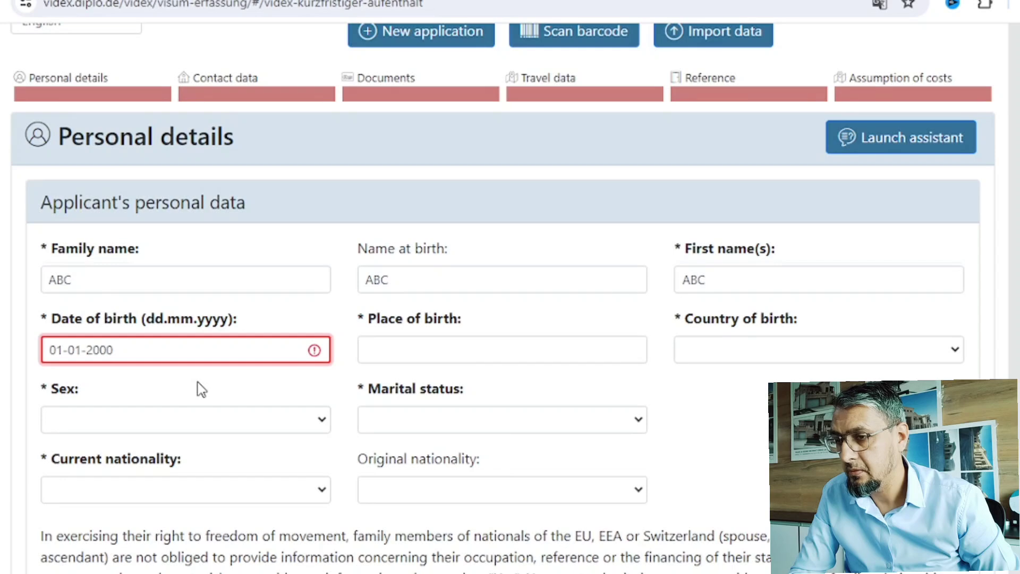
key("Tab")
left_click(122, 350)
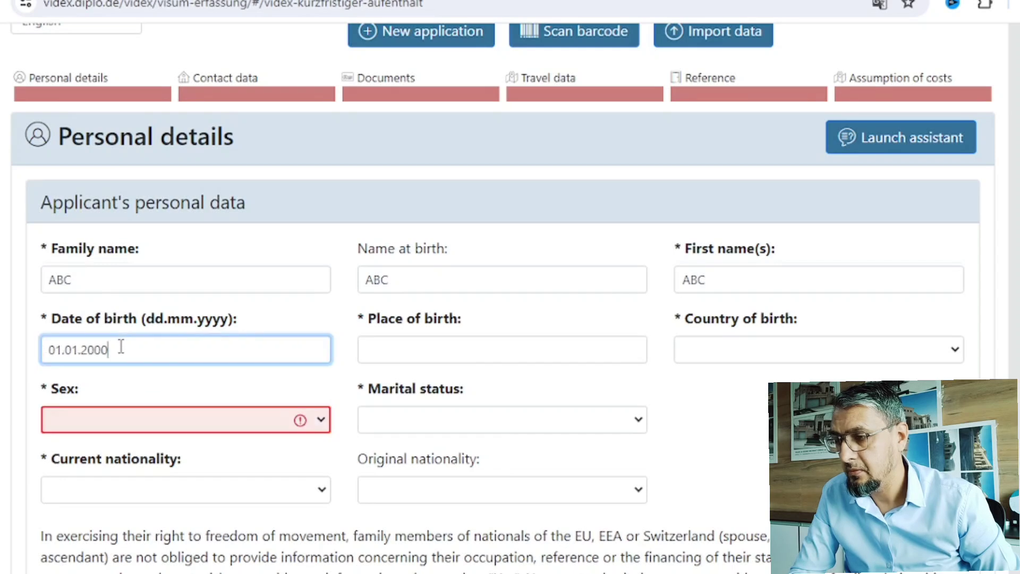
left_click_drag(120, 348, 88, 350)
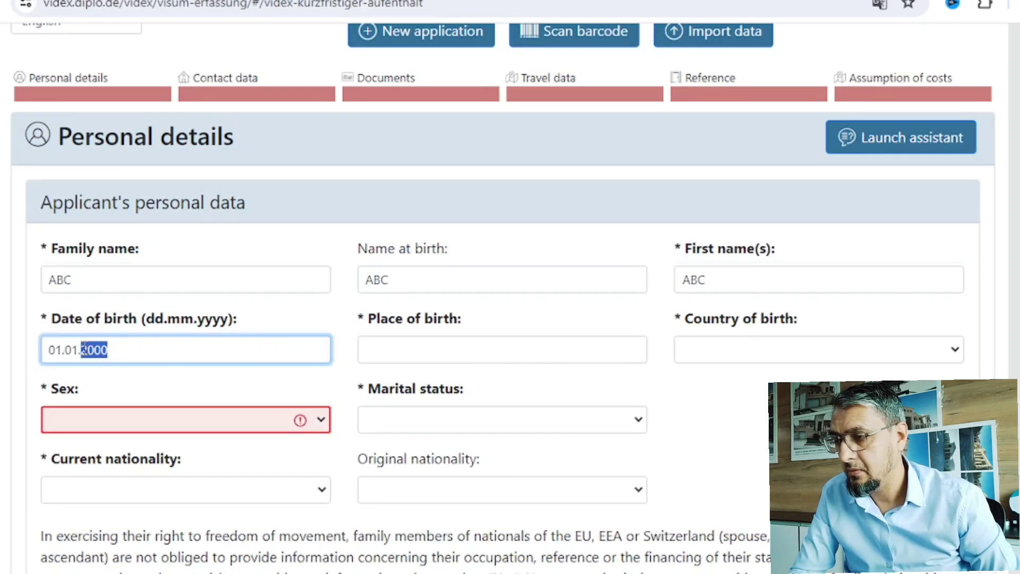
key("BackSpace")
type("1980")
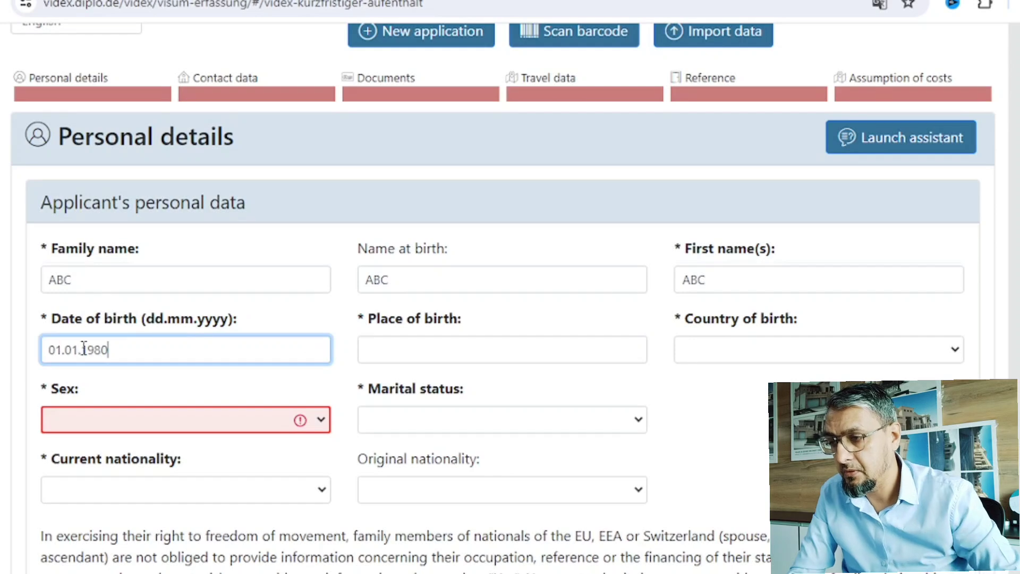
left_click(419, 349)
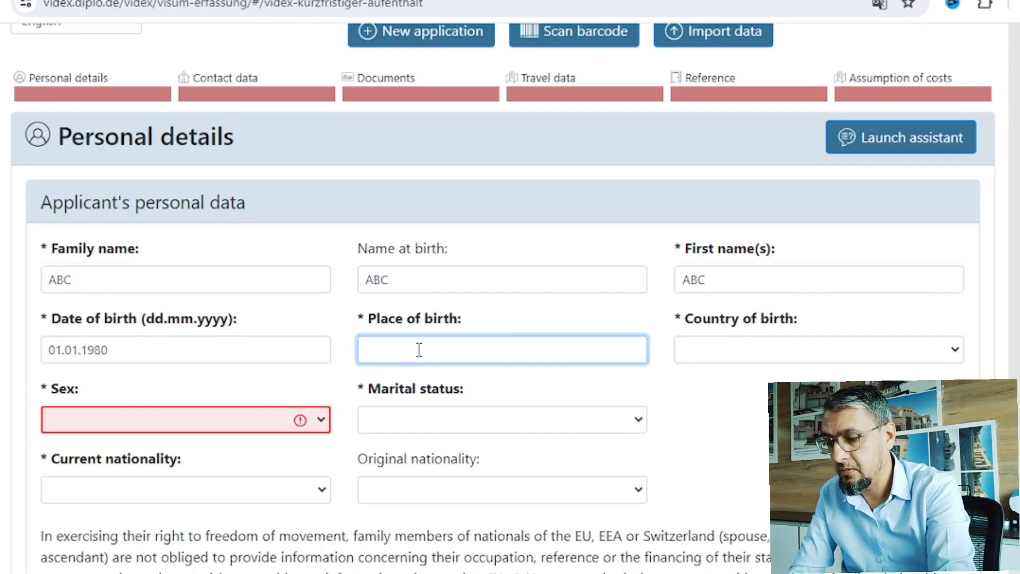
type("HYDE")
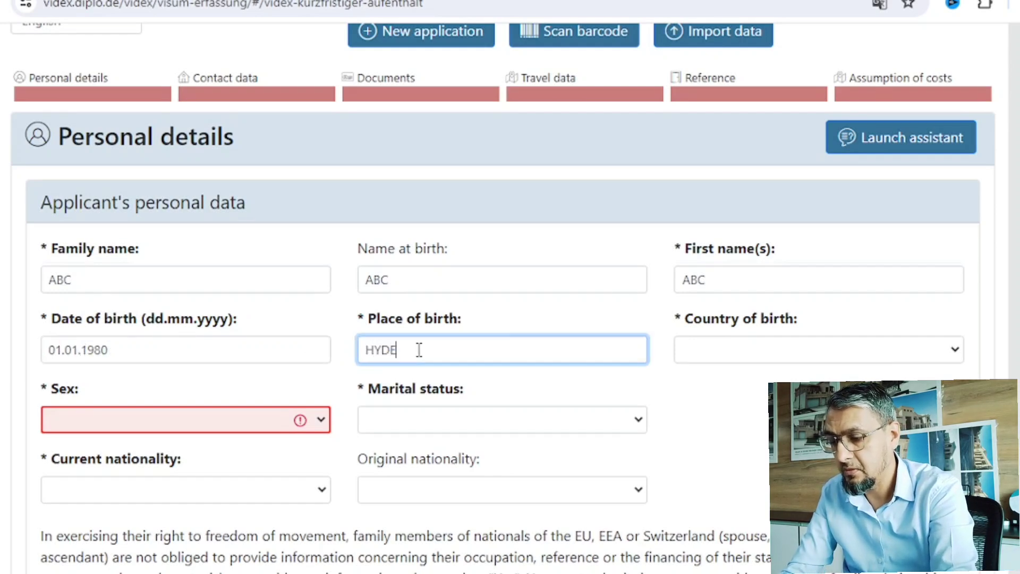
type("RABAD")
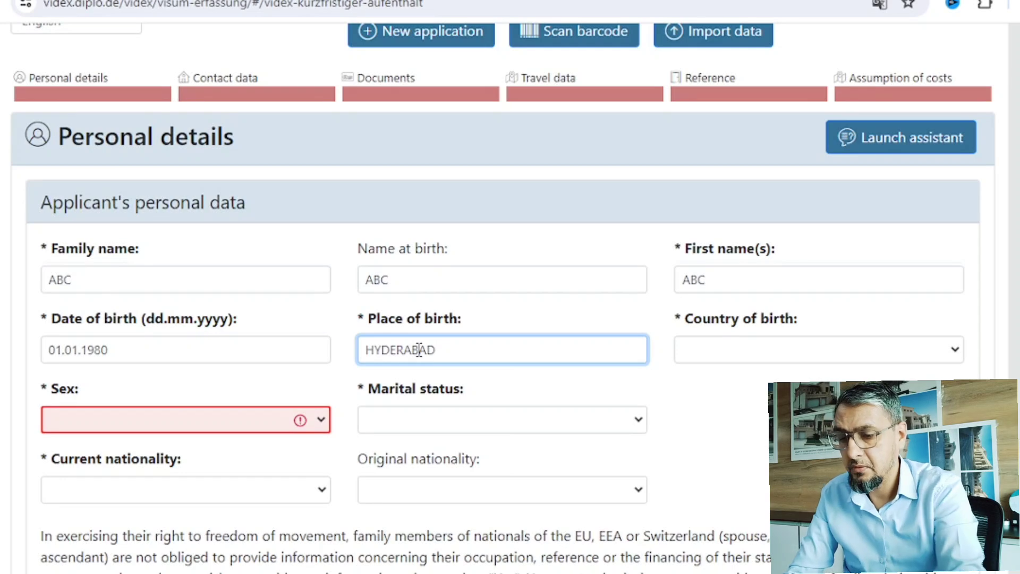
key("BackSpace")
key("BackSpace")
key("BackSpace")
key("BackSpace")
key("BackSpace")
key("BackSpace")
key("BackSpace")
key("BackSpace")
key("BackSpace")
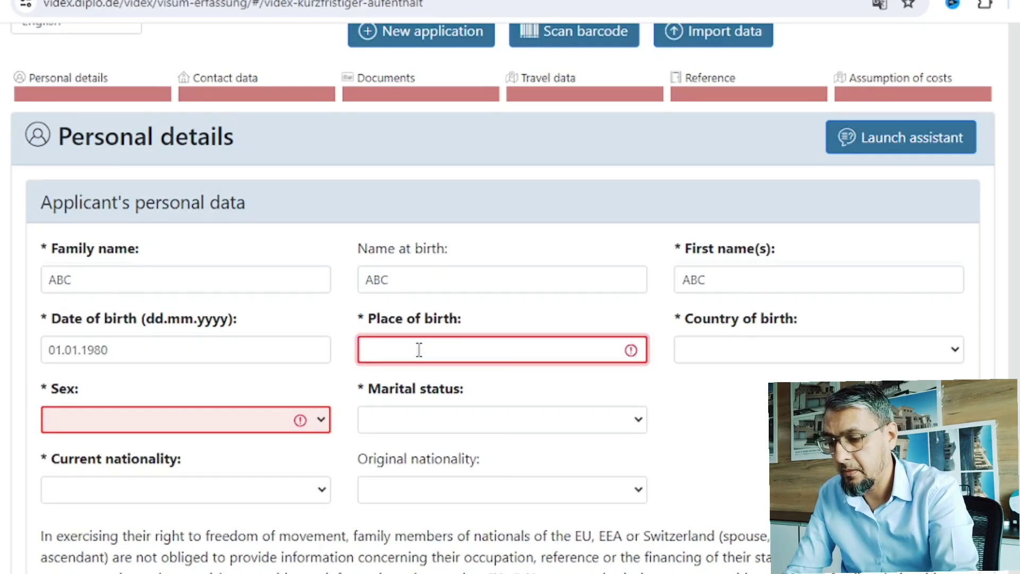
Enter KARACHI as the applicant's place of birth and choose Pakistan as the country of birth
type("KARACHI")
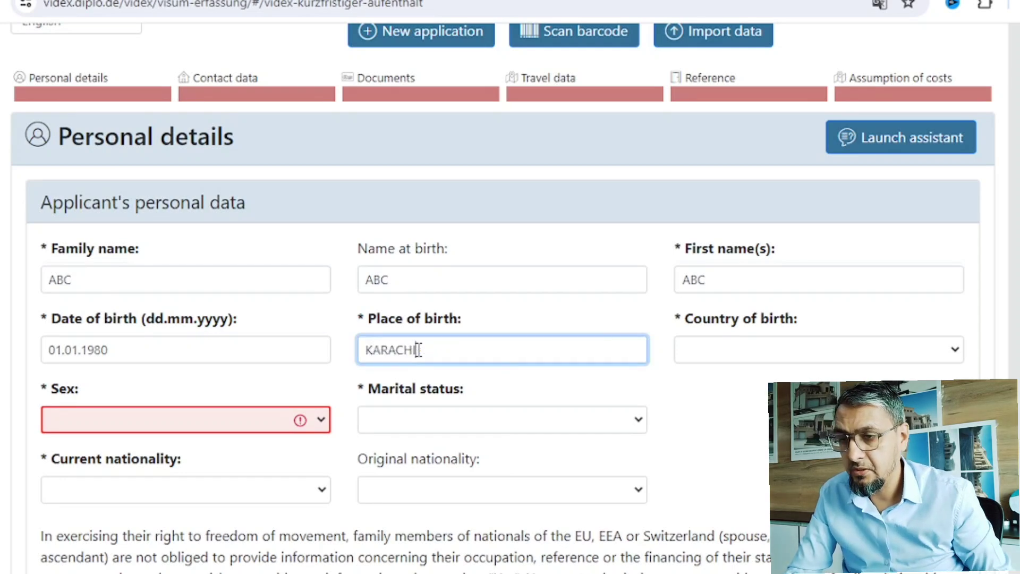
left_click(798, 344)
key("p")
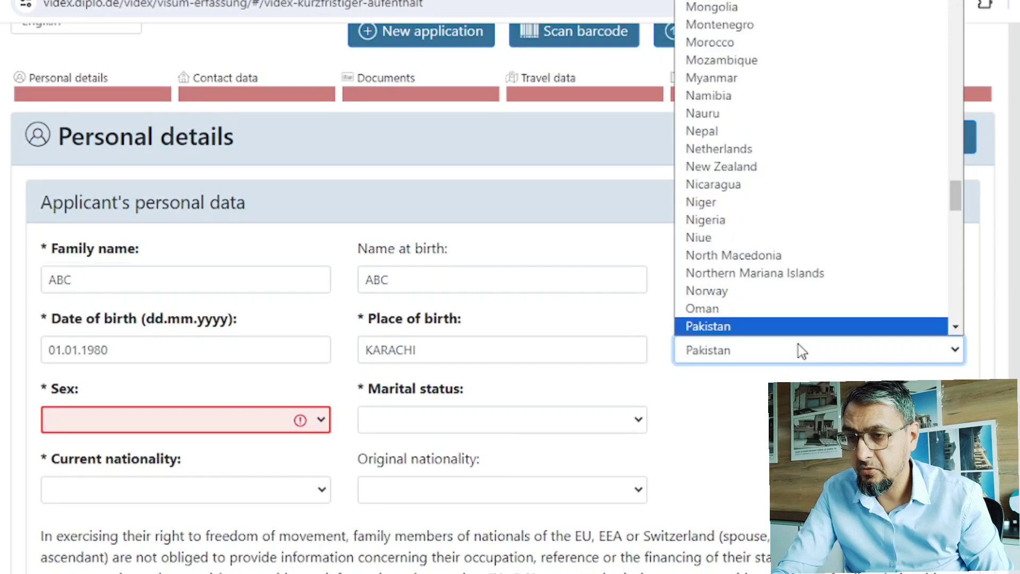
key("Down")
left_click(729, 326)
left_click(731, 350)
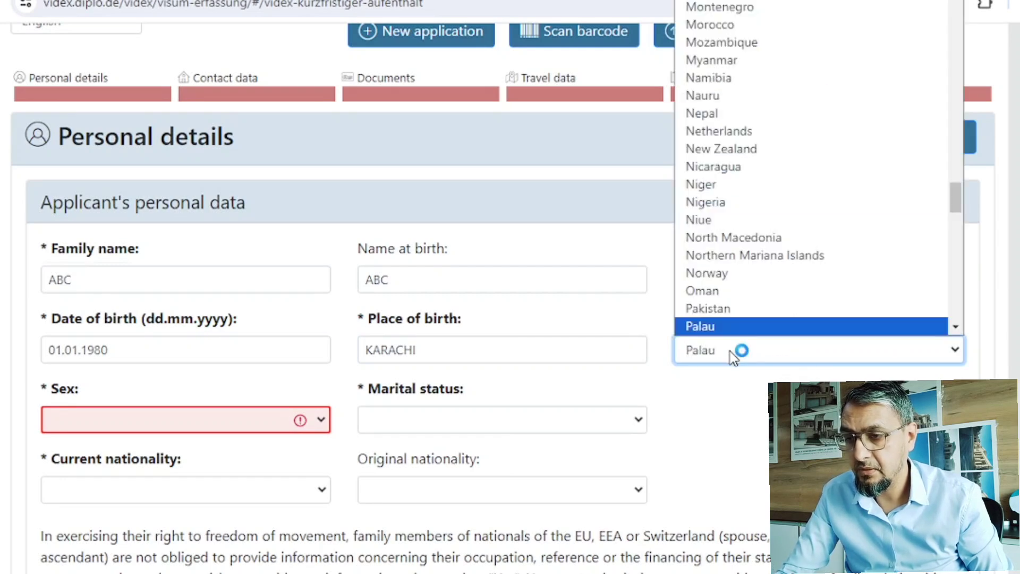
left_click(736, 292)
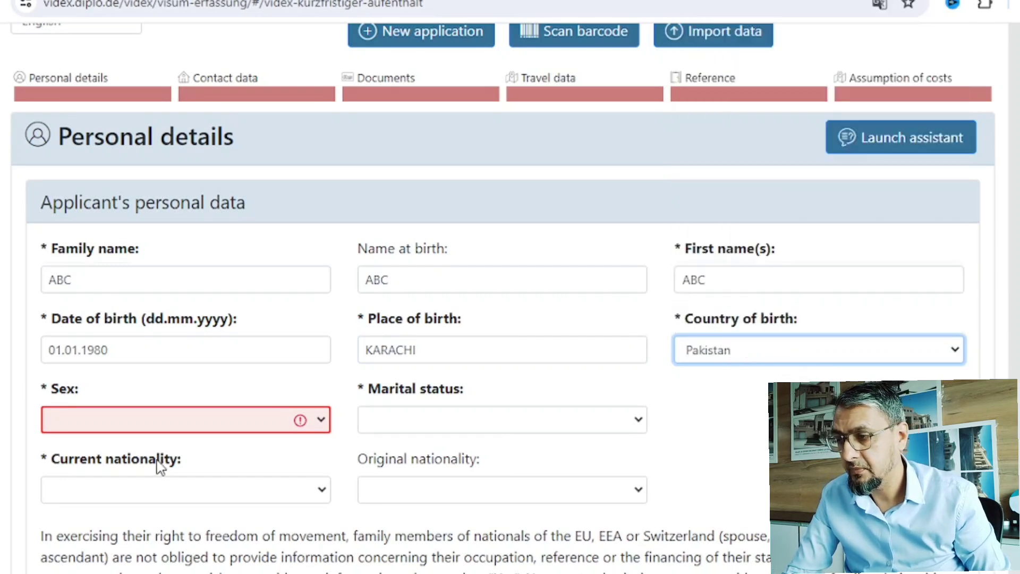
Set the applicant's sex to Male and the marital status to Married
left_click(154, 424)
left_click(137, 457)
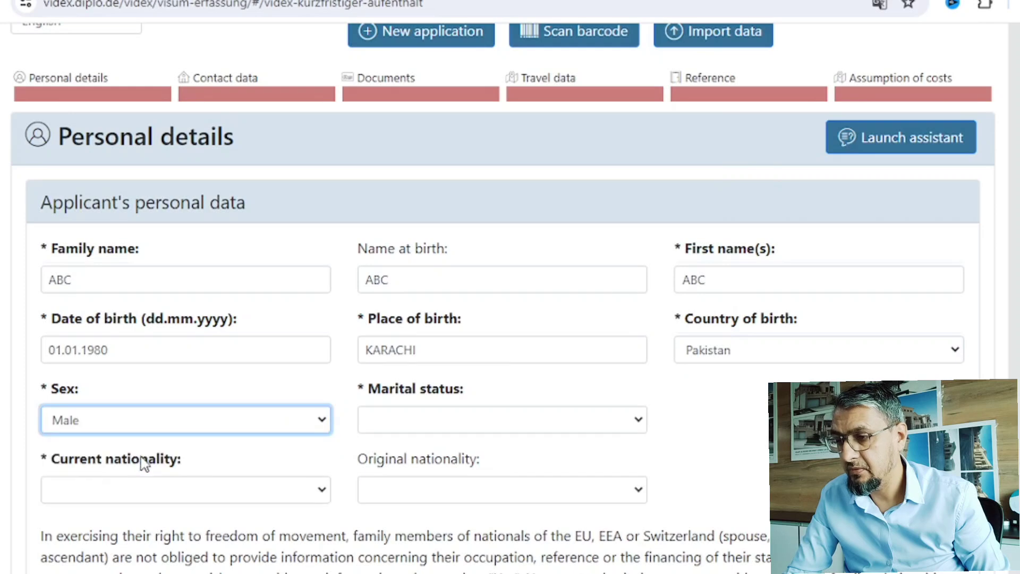
left_click(480, 421)
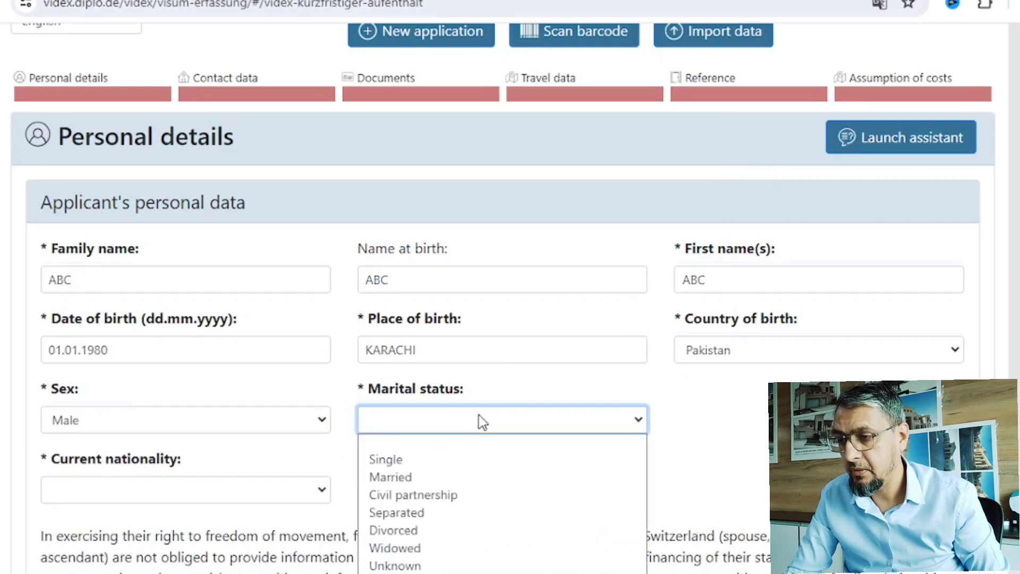
left_click(448, 478)
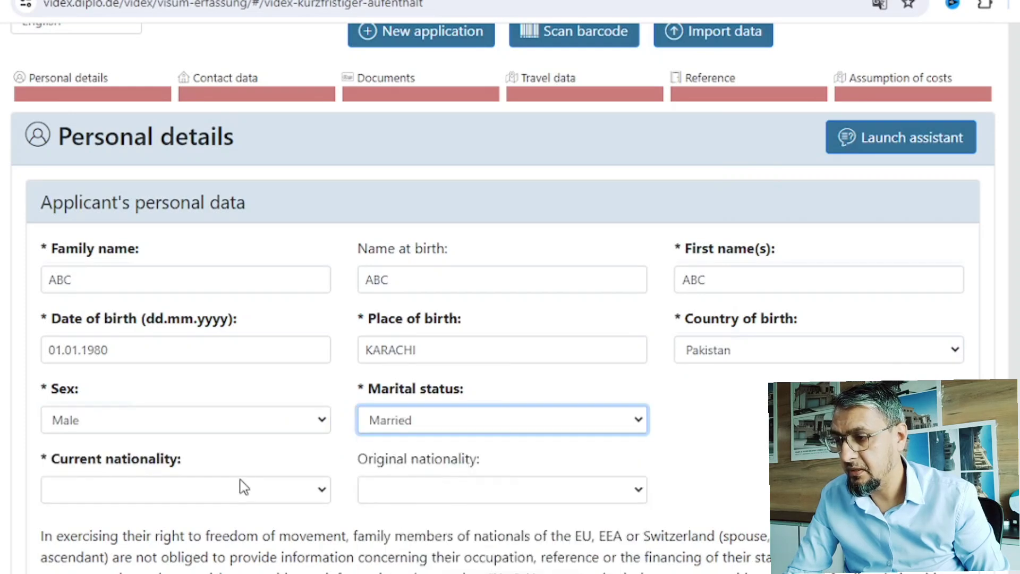
Set both the applicant's current nationality and original nationality to Pakistan
left_click(119, 490)
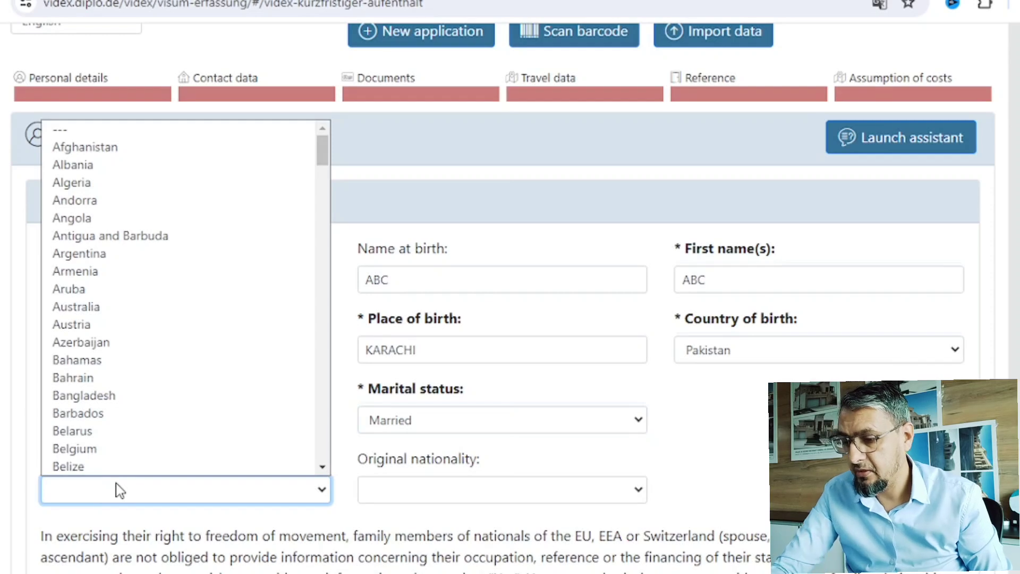
key("p")
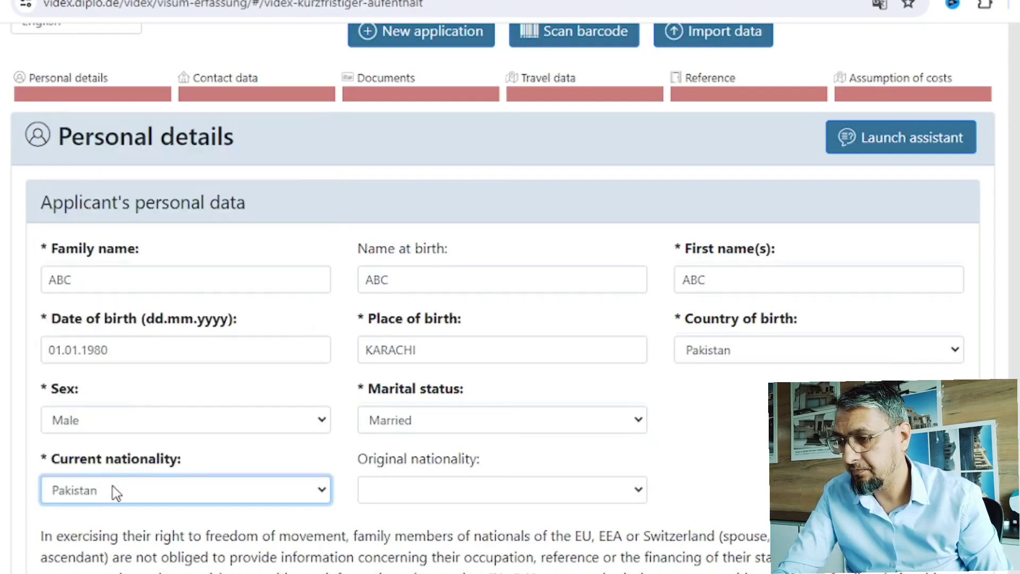
left_click(113, 488)
left_click(457, 495)
key("p")
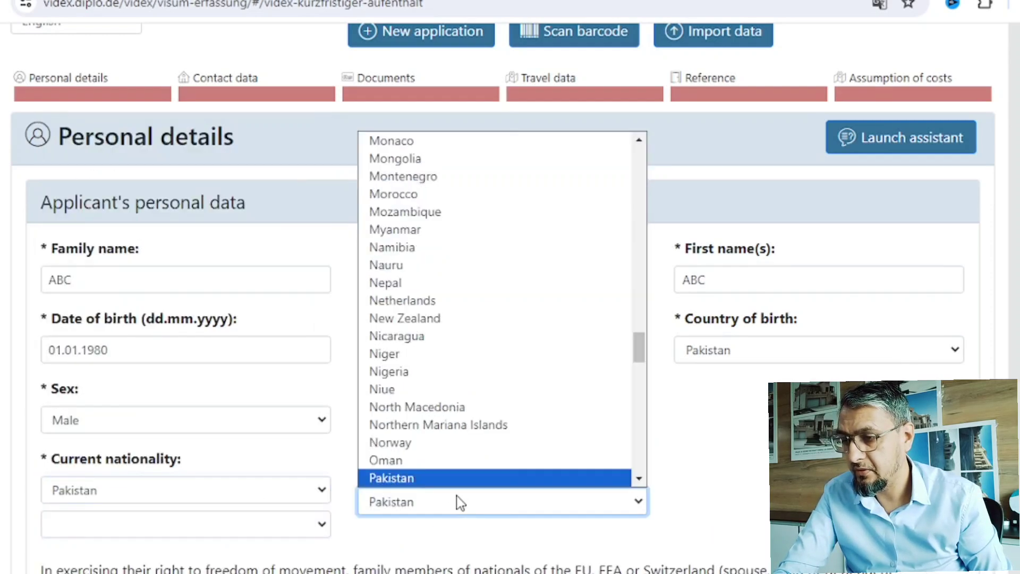
left_click(427, 508)
Choose Businessperson as the applicant's current occupation in the Occupation section
scroll(440, 507, "down", 5)
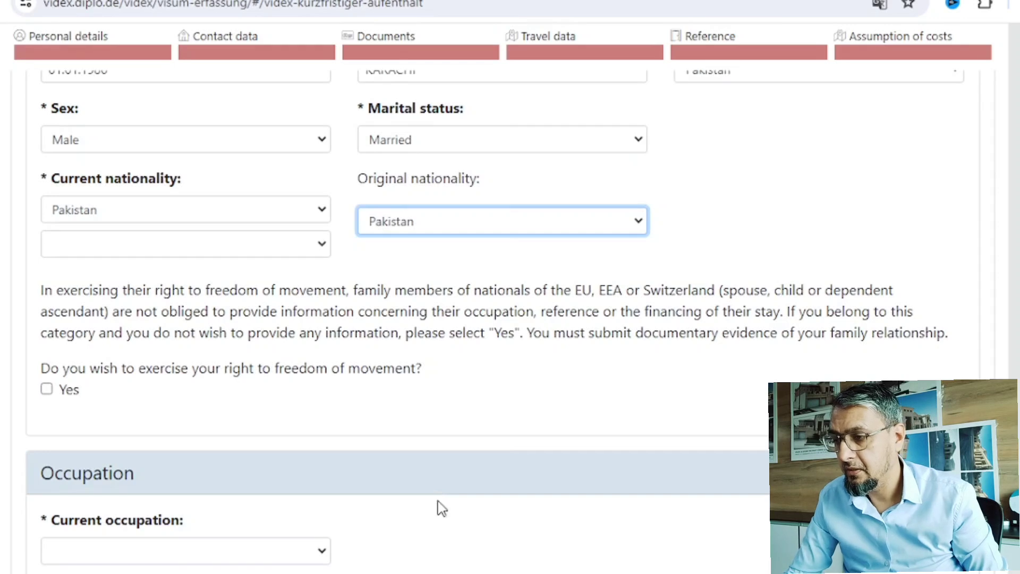
scroll(440, 500, "down", 3)
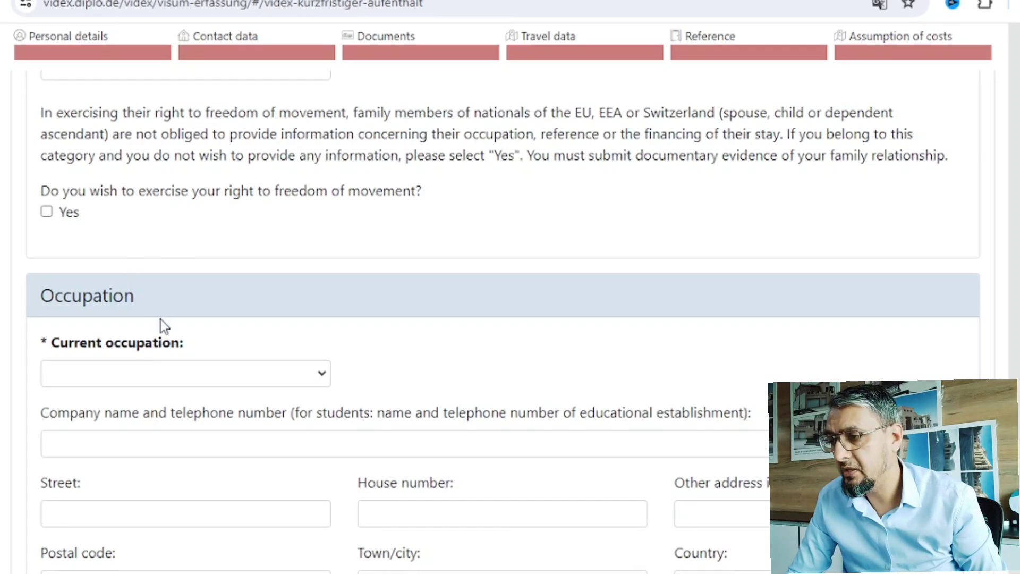
scroll(160, 321, "down", 3)
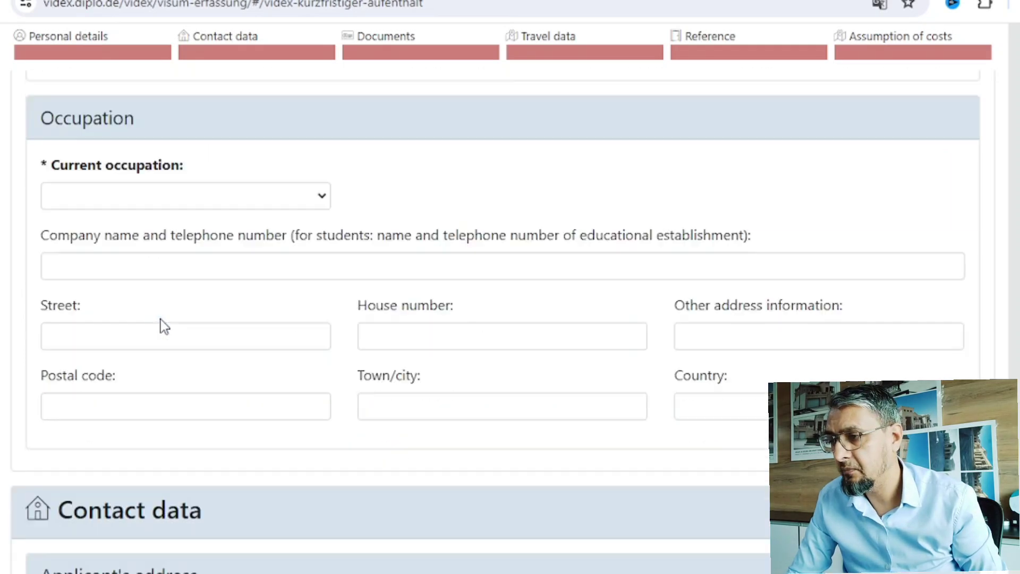
left_click(135, 199)
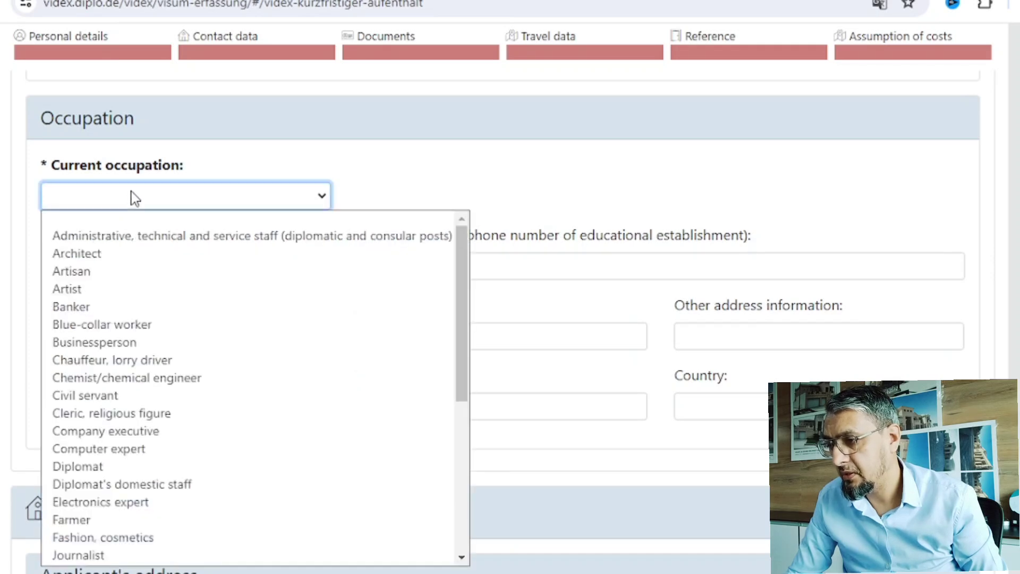
left_click(137, 342)
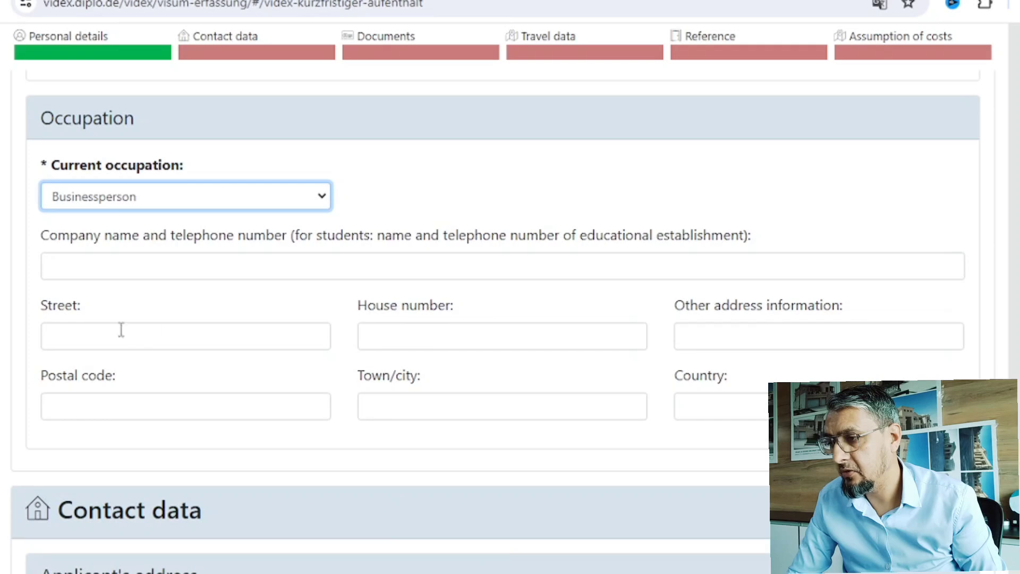
Enter ABC as the company name in the Occupation section and fill in the company's street and house number
left_click(119, 274)
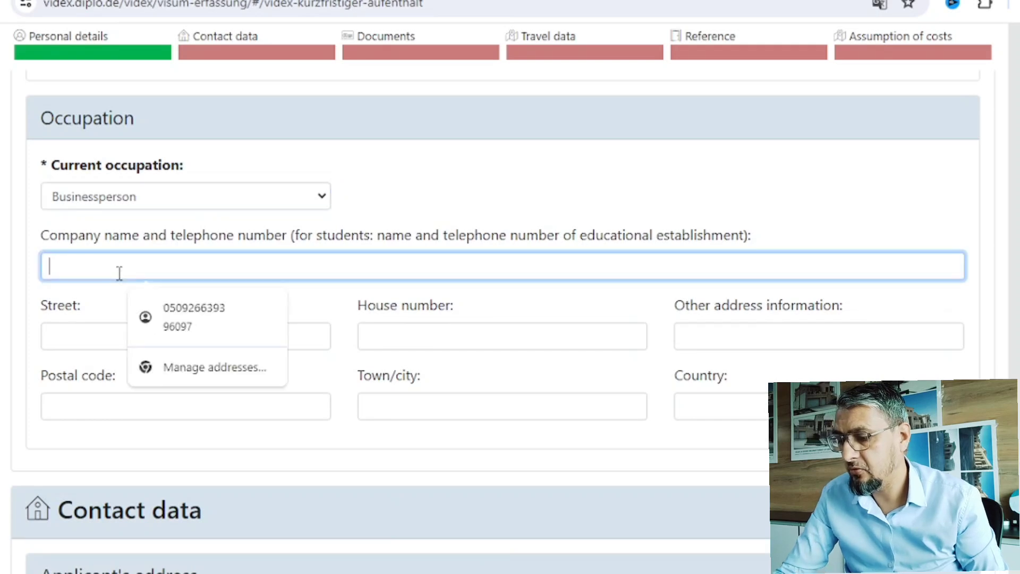
type("ABC")
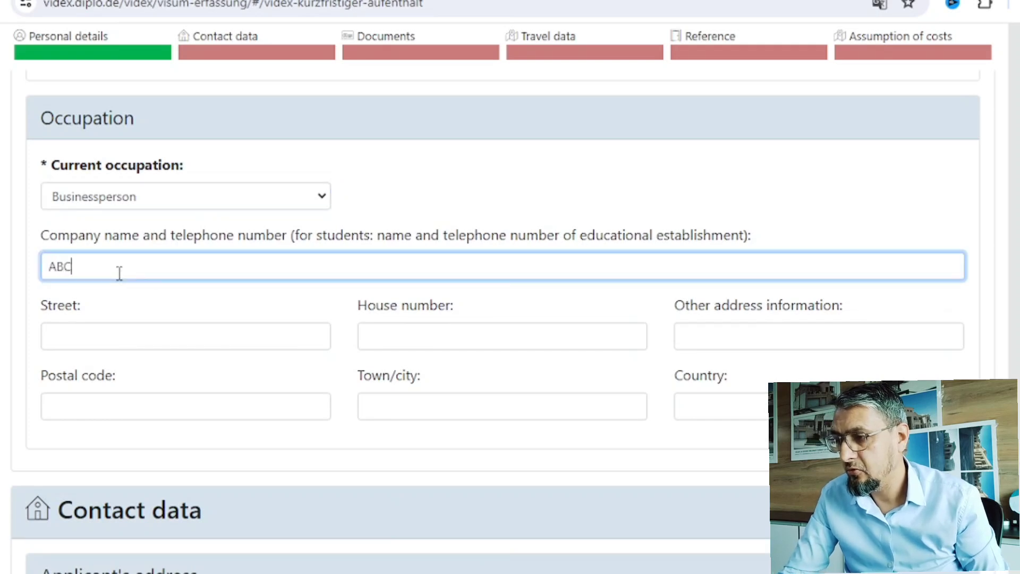
left_click(116, 334)
type("SD")
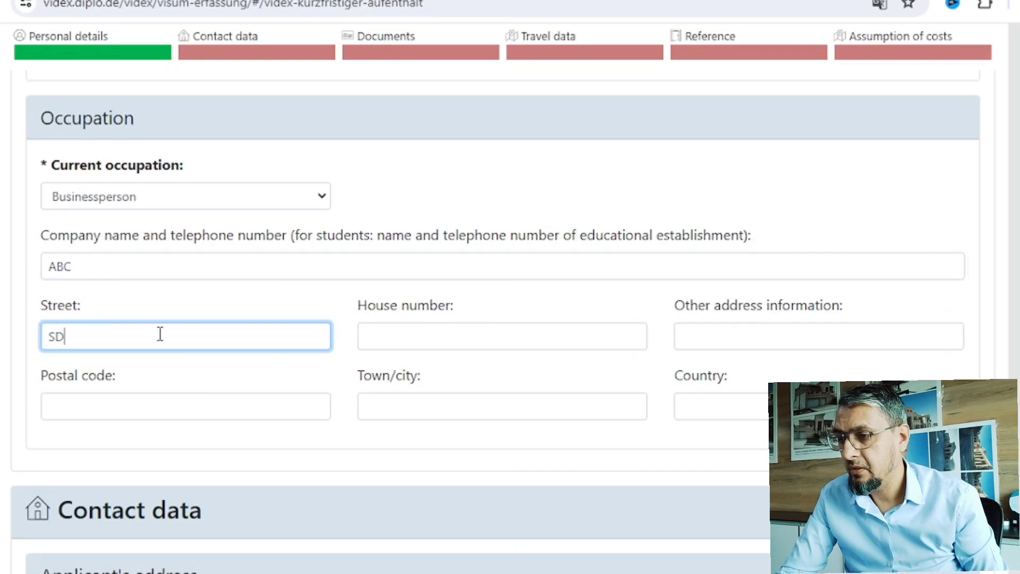
left_click(384, 325)
type("AD")
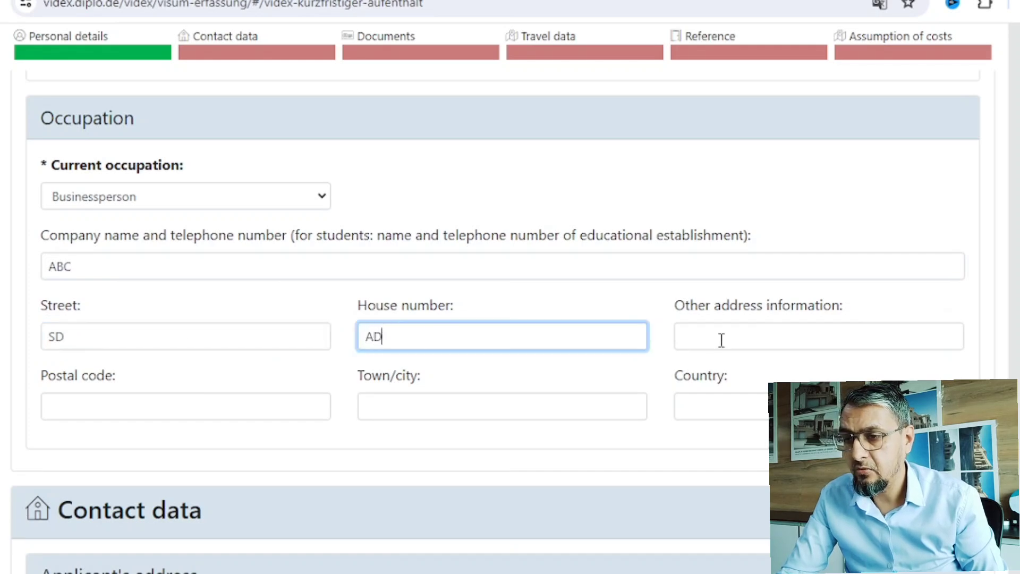
Fill in the company's postal code, enter DUBAI as its town and choose United Arab Emirates as its country
left_click(87, 404)
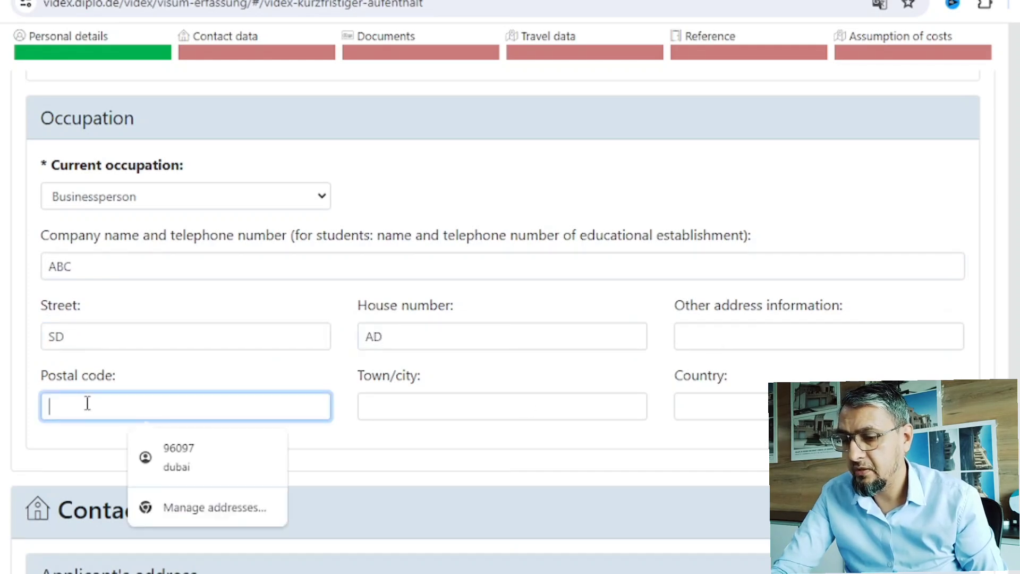
type("111")
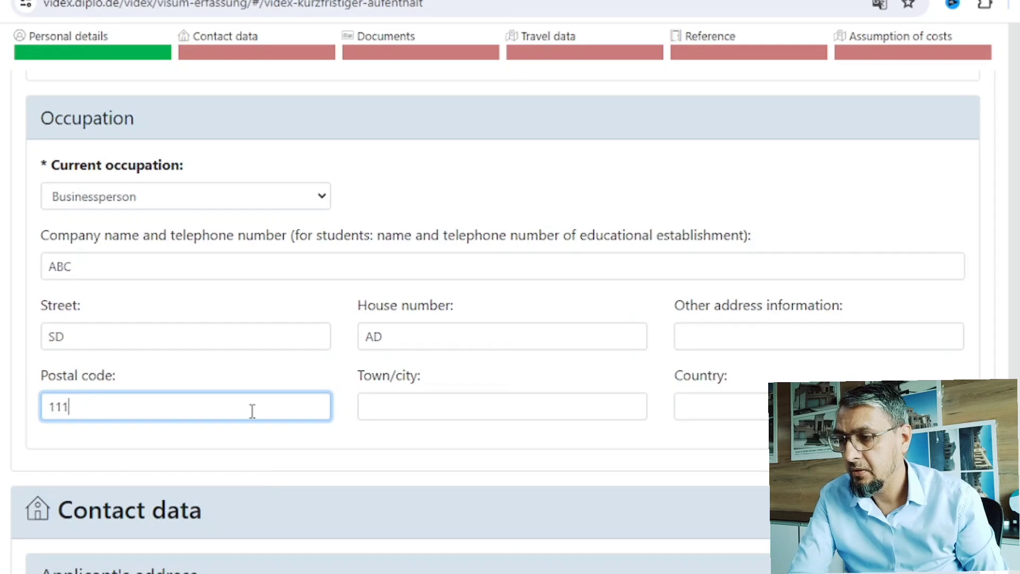
left_click(405, 412)
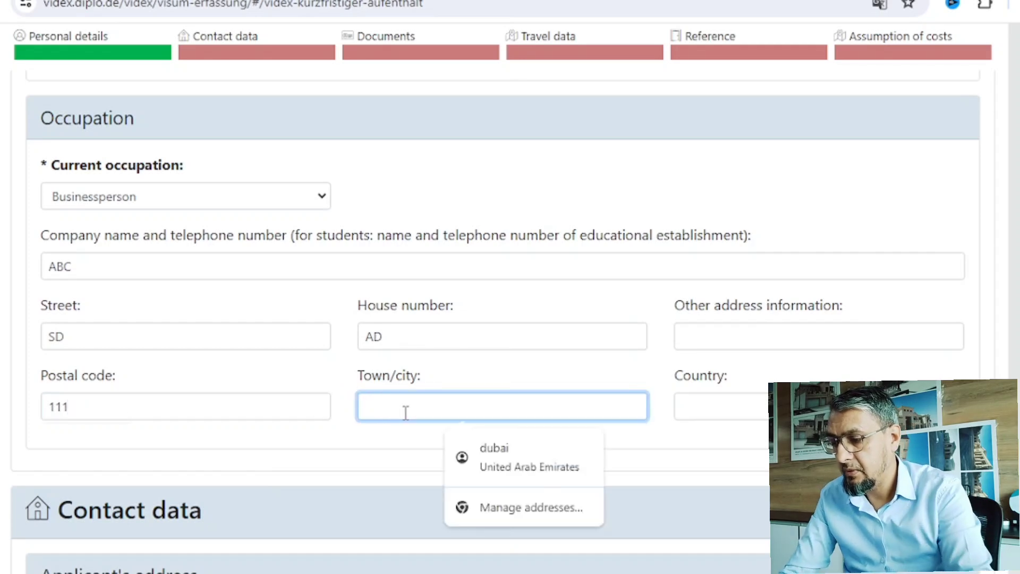
type("DUBAI")
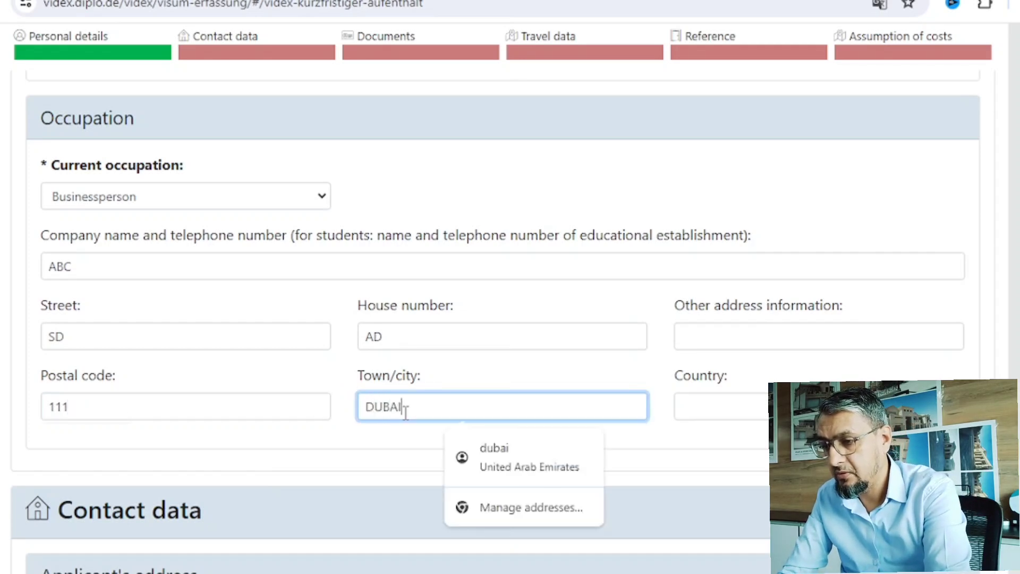
left_click(717, 406)
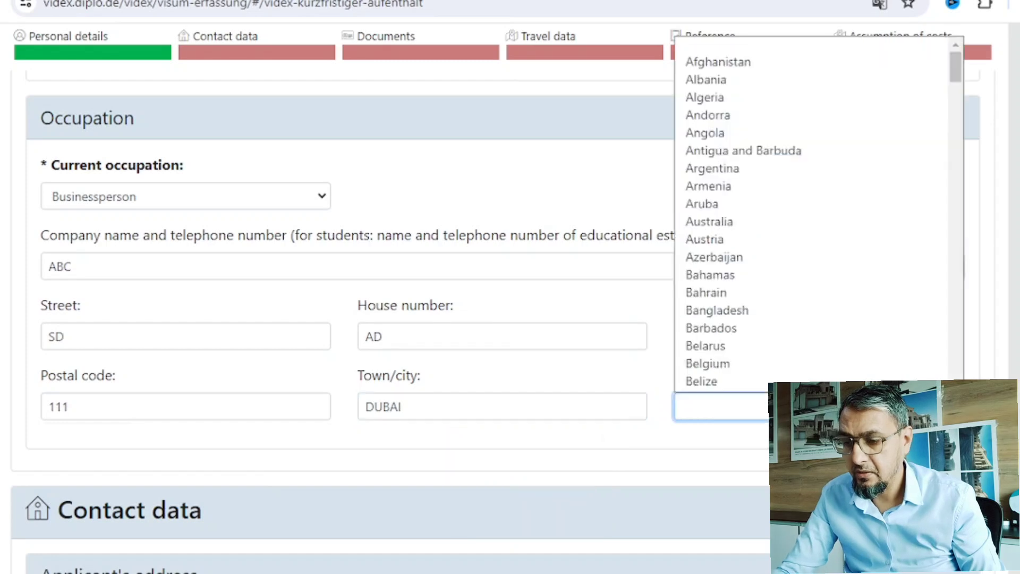
key("u")
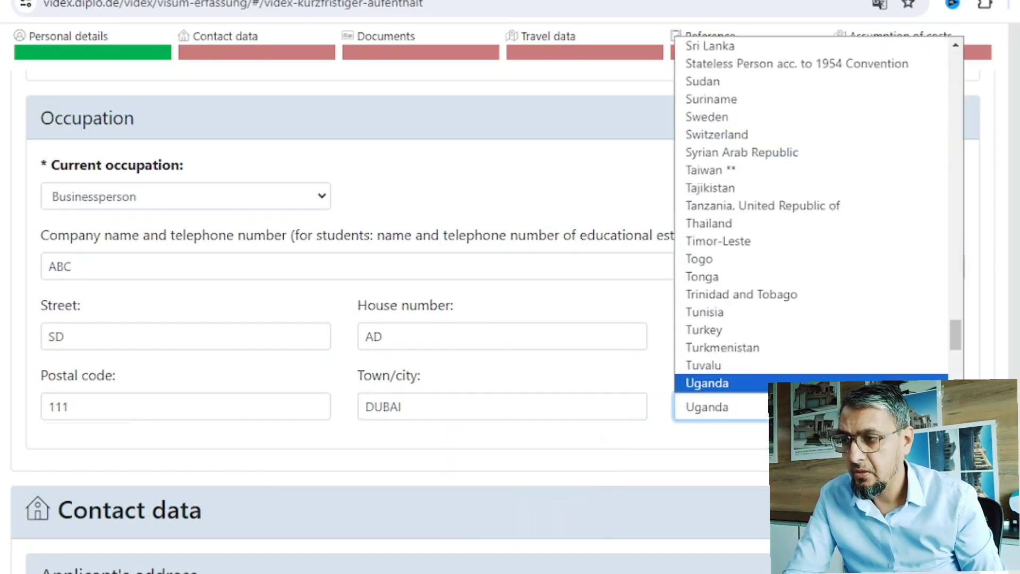
key("u")
key("u")
key("u")
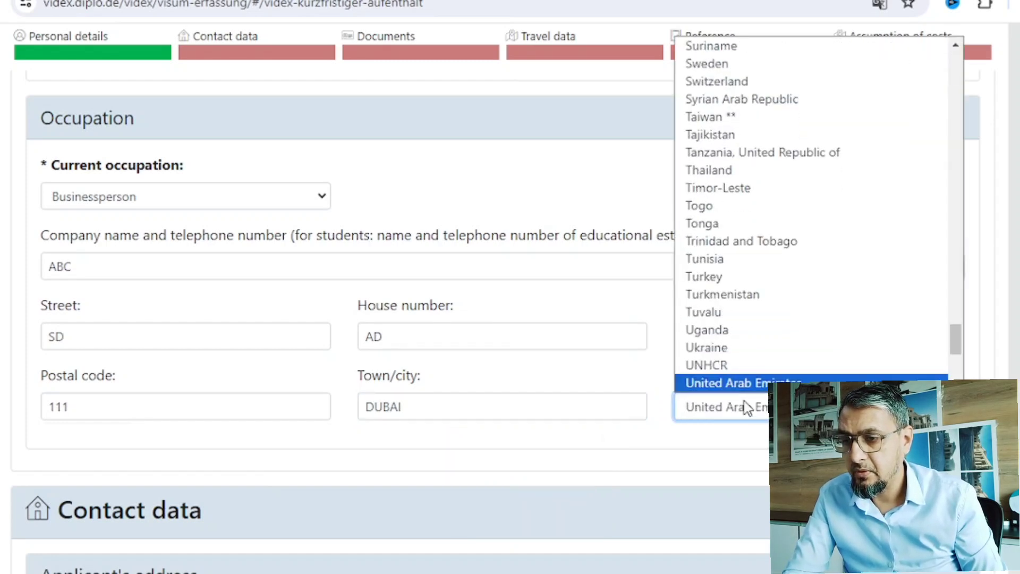
left_click(751, 410)
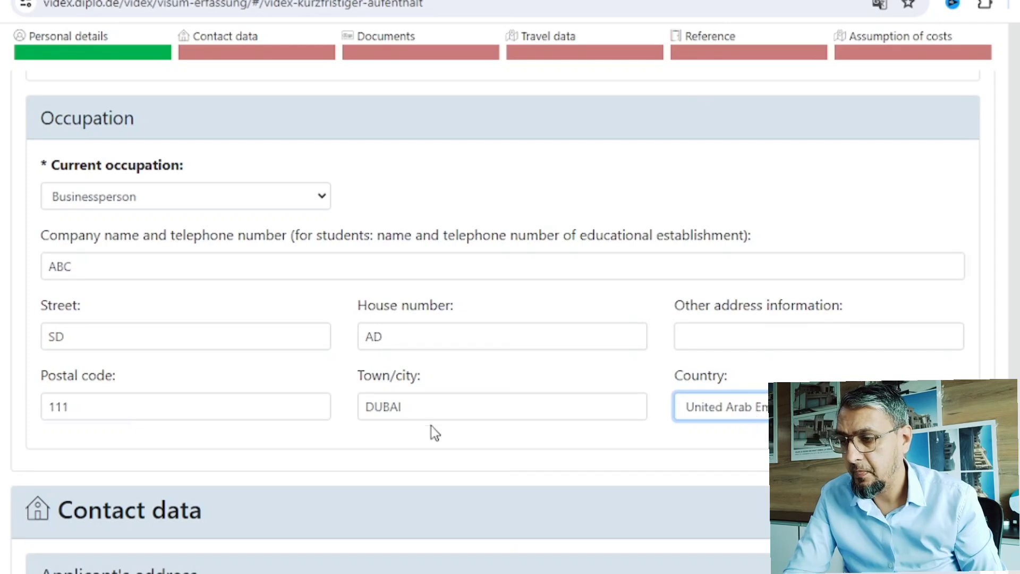
Fill in the street, house number and other address information for the applicant's address under Contact data
scroll(432, 426, "down", 5)
scroll(404, 436, "down", 3)
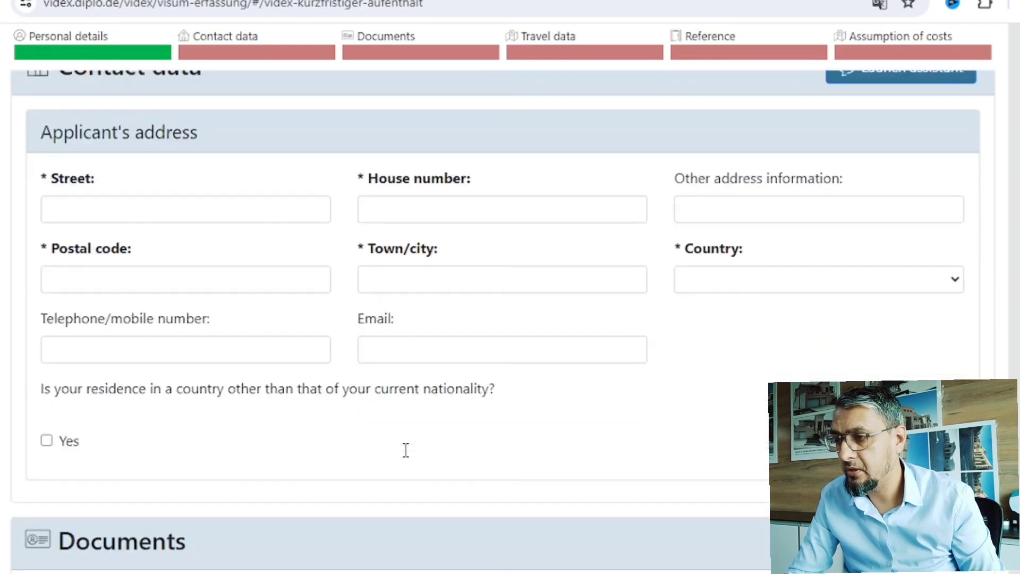
left_click(82, 208)
type("DSF")
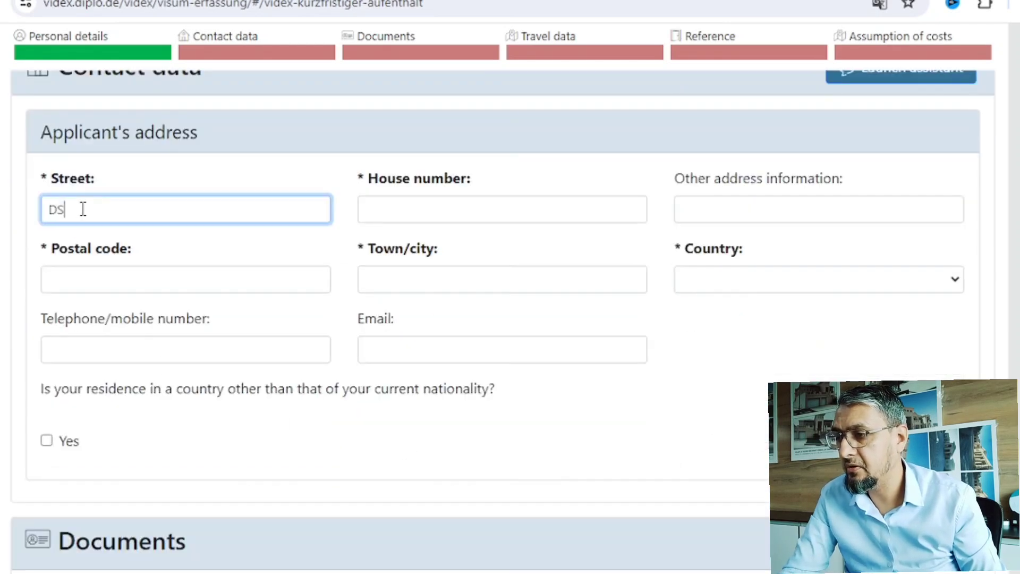
left_click(502, 216)
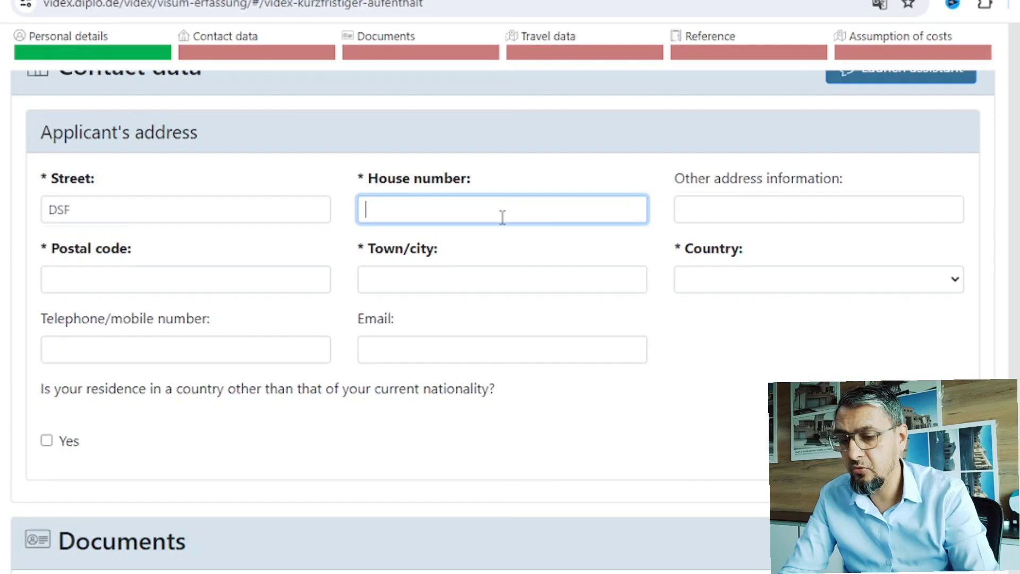
type("12")
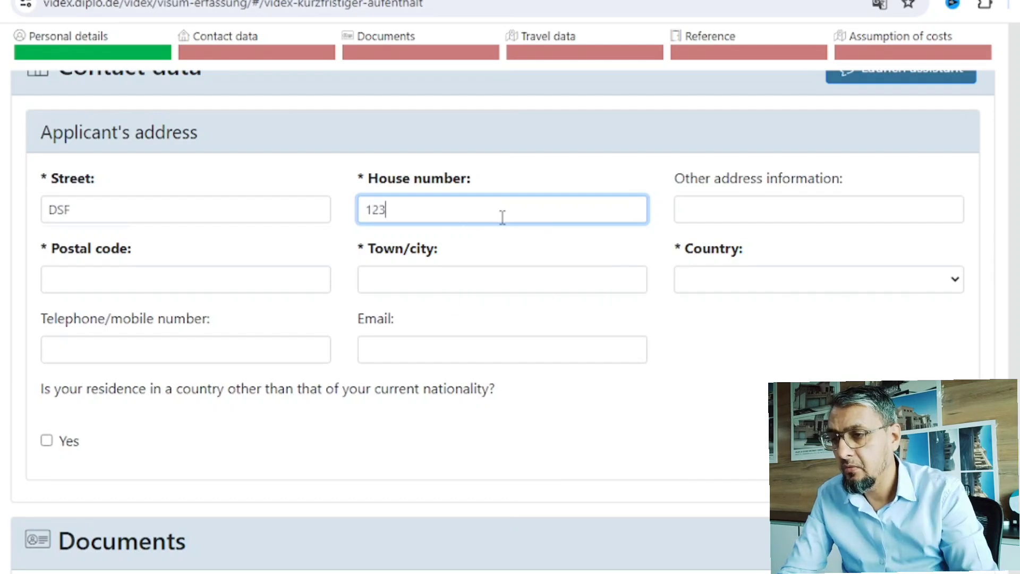
type("3")
left_click(781, 212)
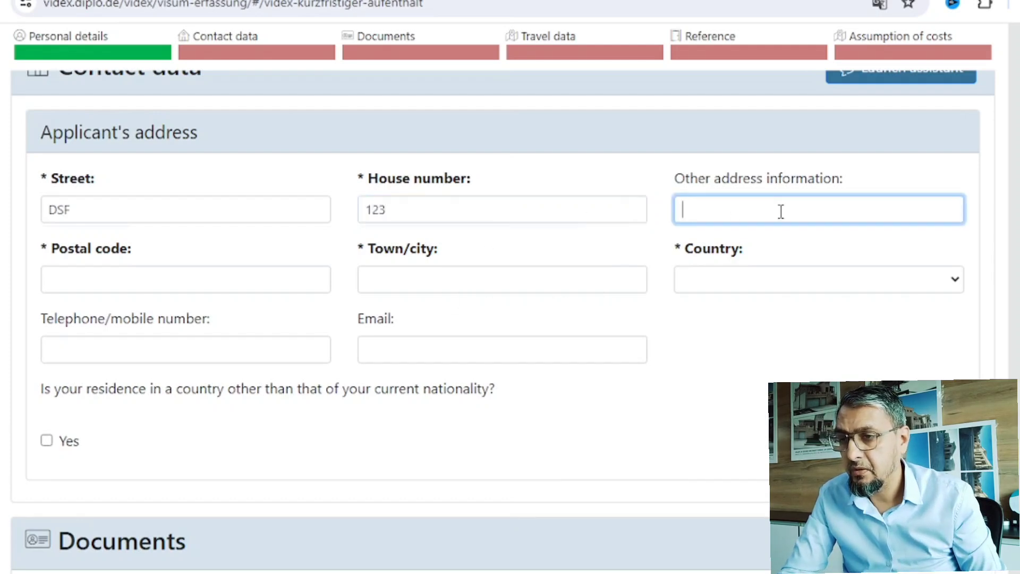
type("SFVD")
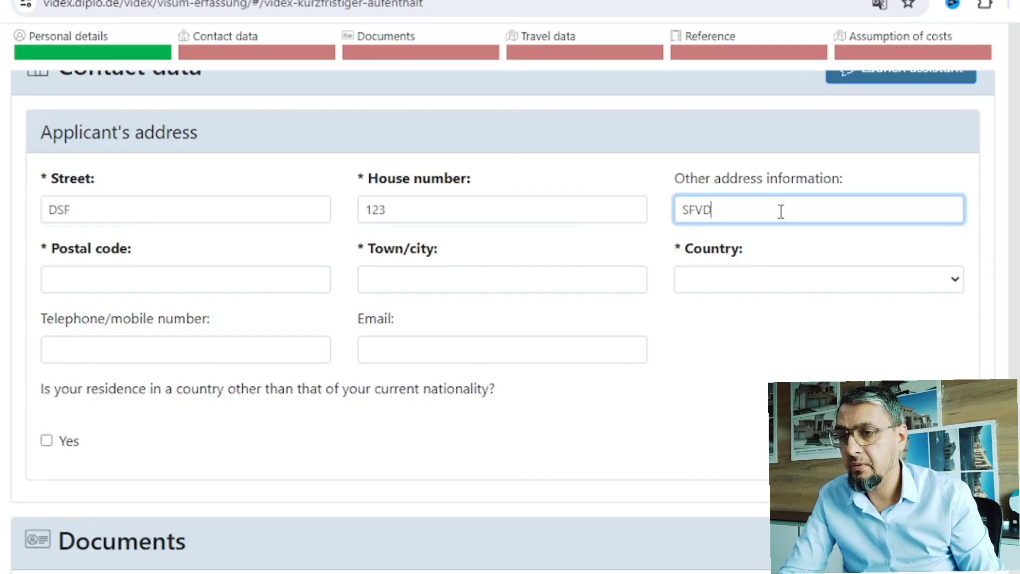
Fill in the applicant's postal code, enter DUBAI as the town of residence and choose United Arab Emirates as the country
left_click(148, 278)
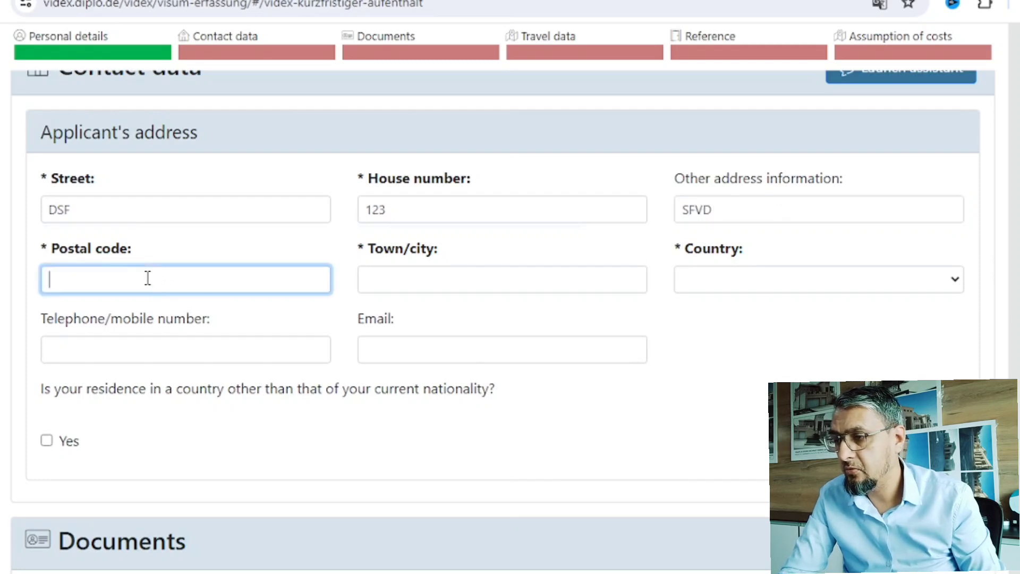
type("111")
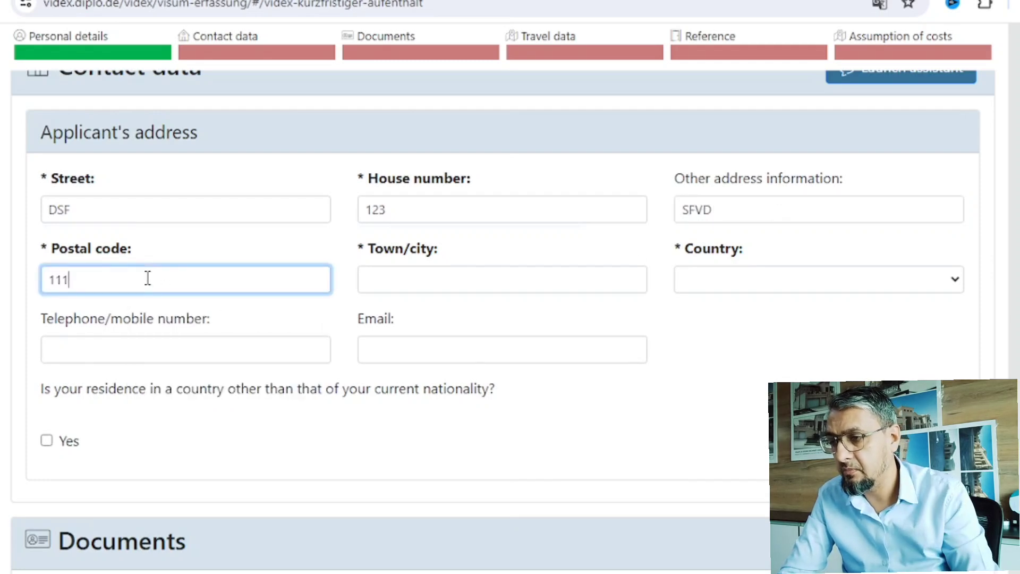
left_click(445, 282)
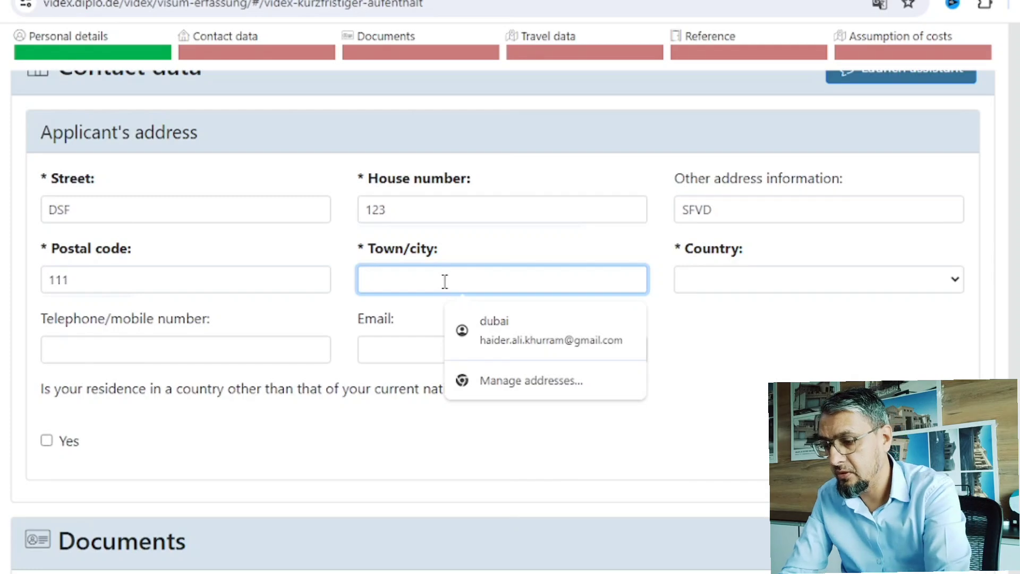
type("DUBAI")
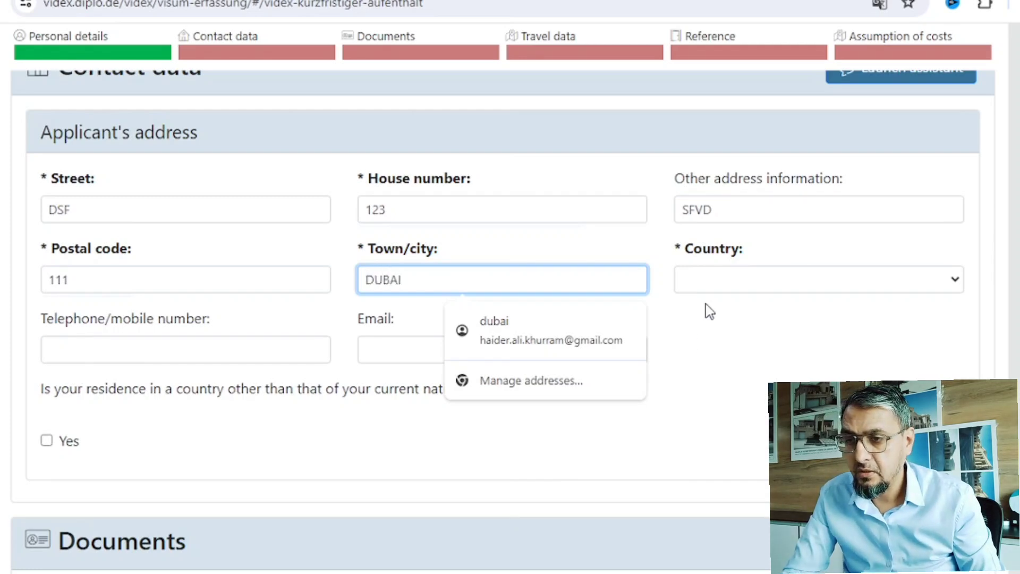
left_click(725, 290)
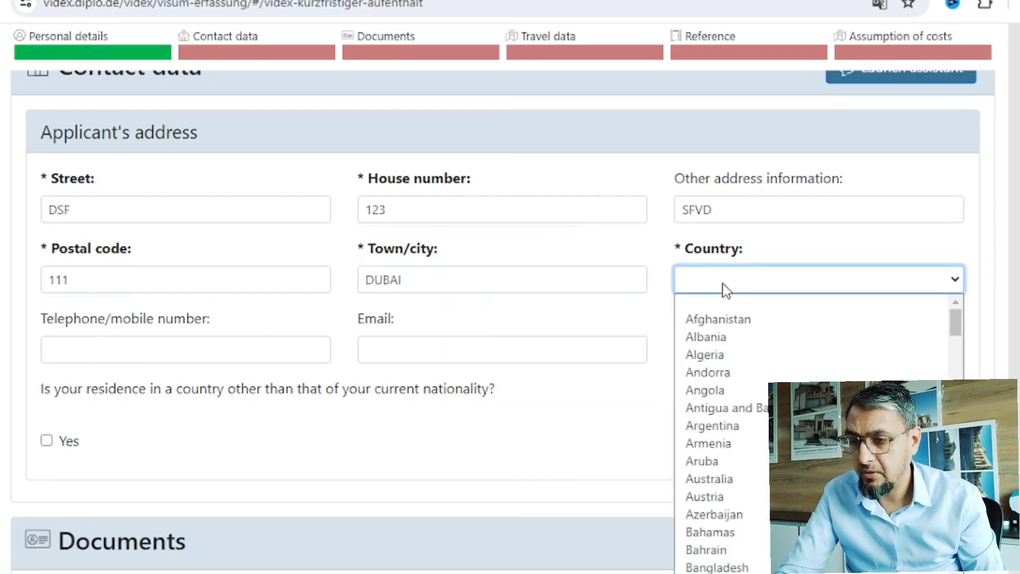
key("u")
key("u")
key("u")
key("u")
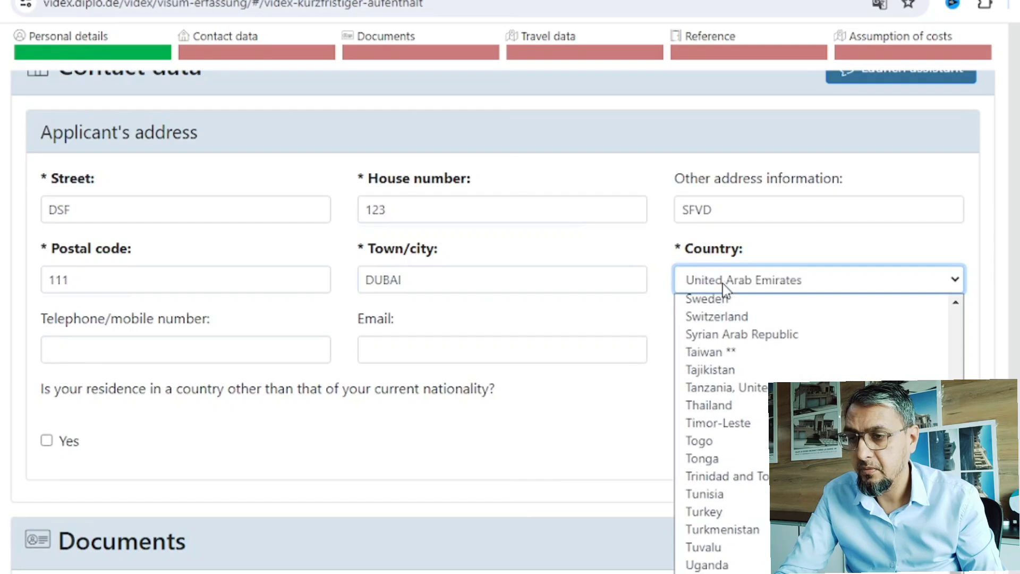
key("Return")
Declare residence in a country other than that of current nationality and enter VISA as the type of residence permit
scroll(500, 330, "down", 3)
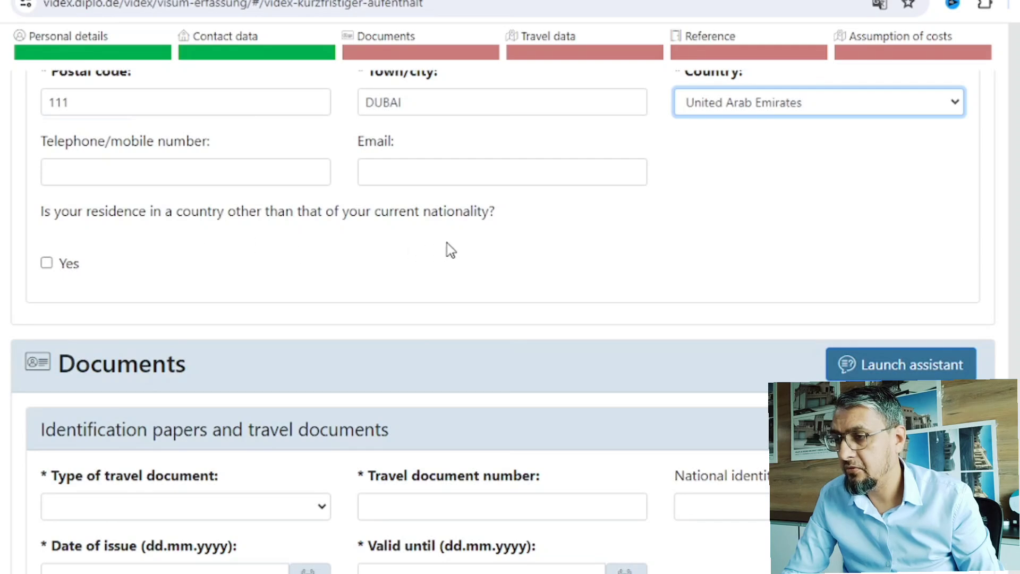
left_click(47, 264)
scroll(388, 302, "down", 2)
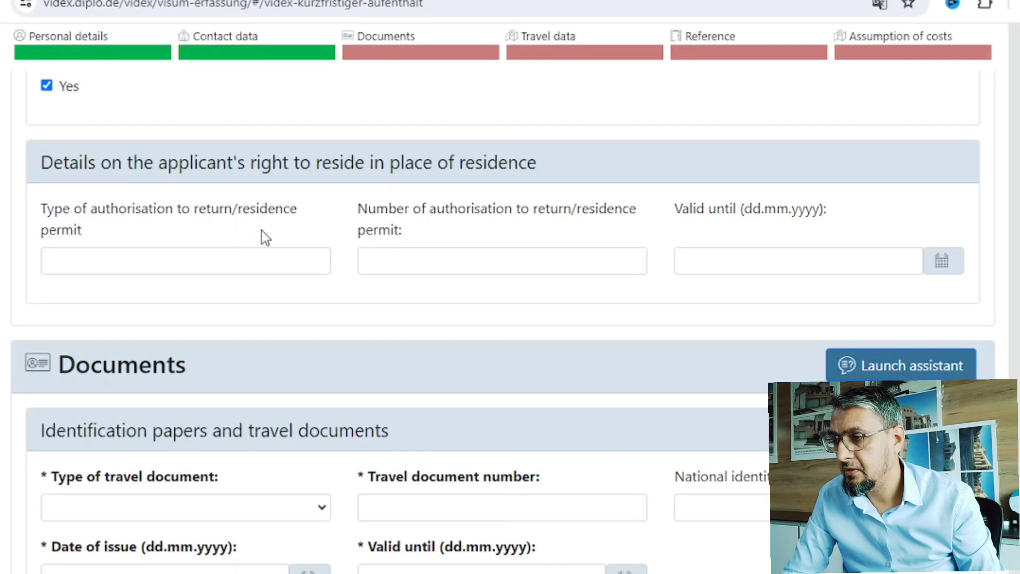
left_click(178, 267)
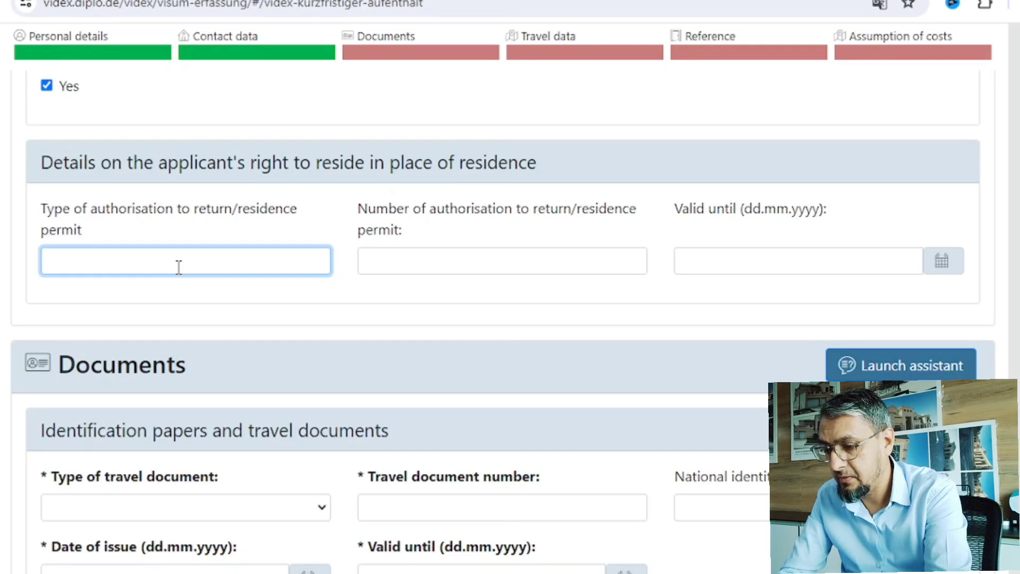
type("VISA")
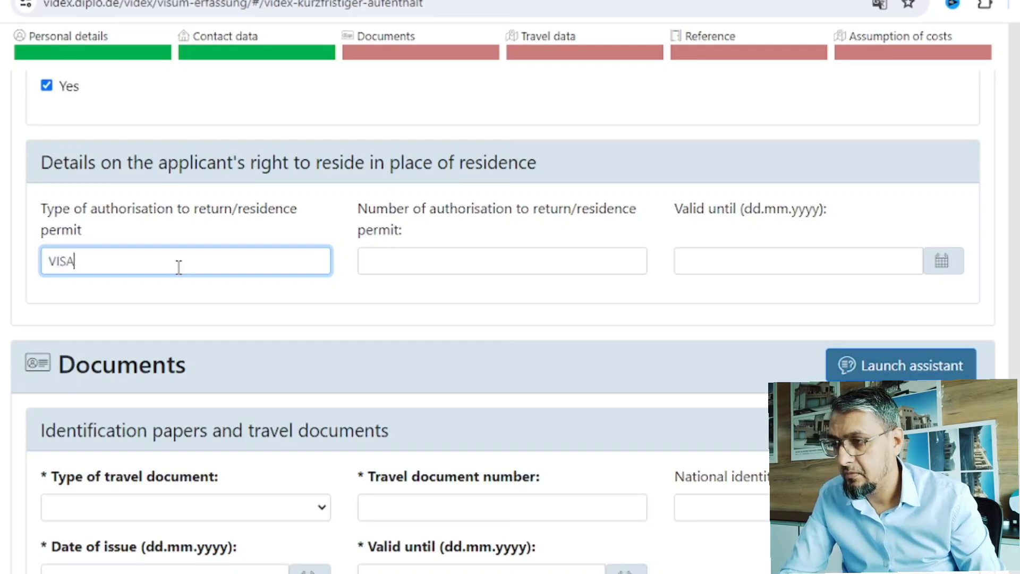
Fill in the number of the applicant's authorisation to return/residence permit
left_click(416, 263)
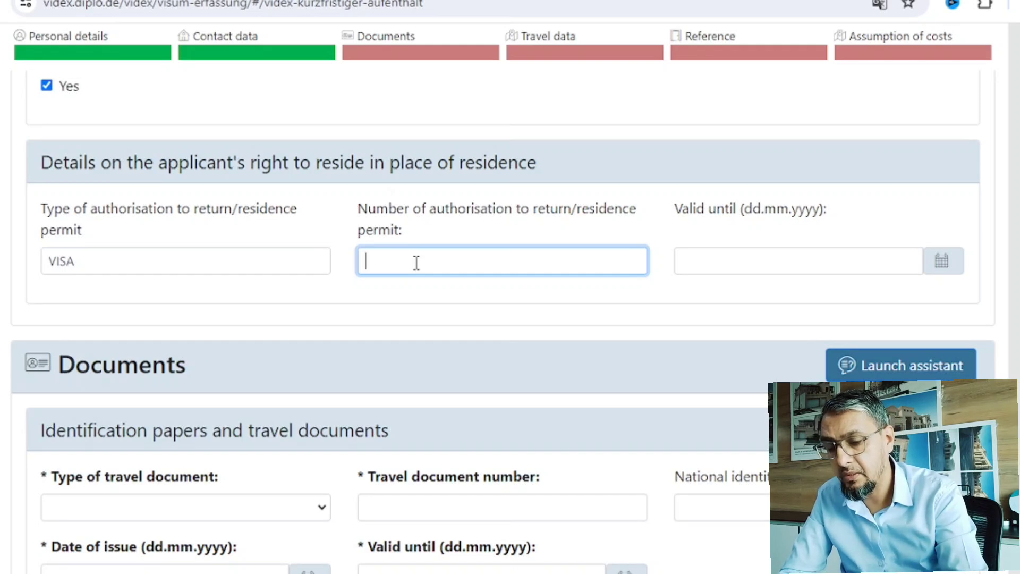
type("20")
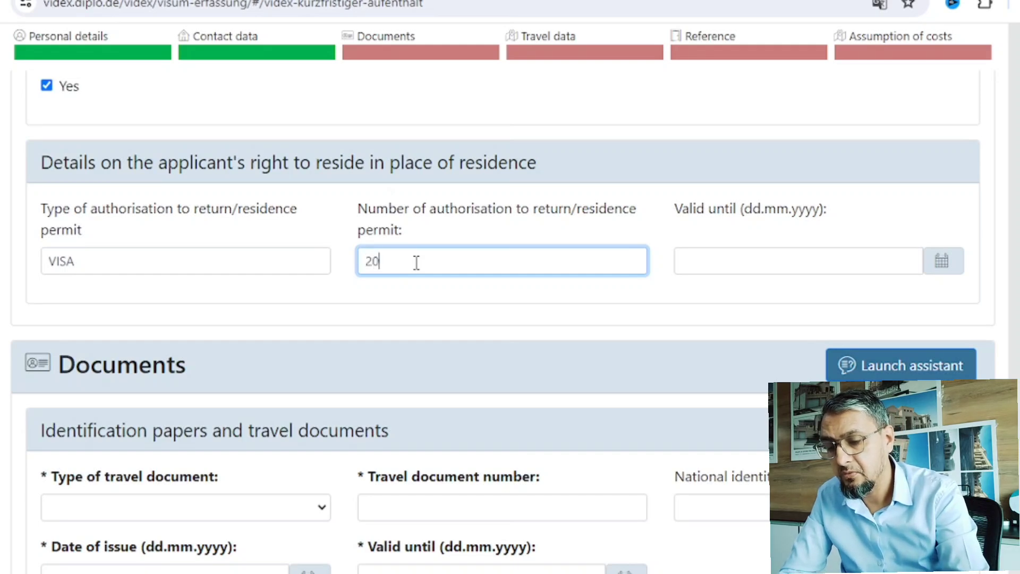
type("1")
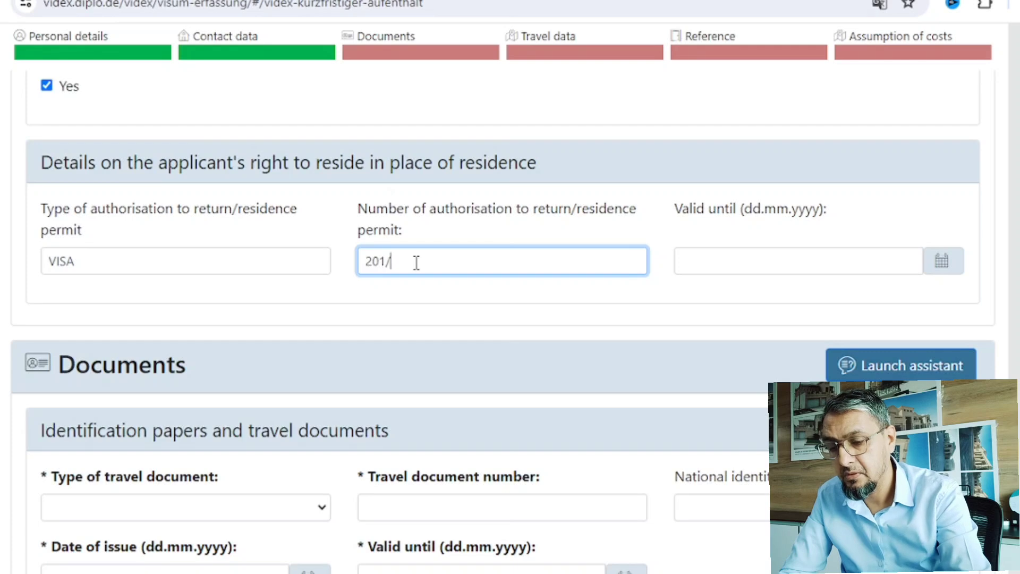
type("/00")
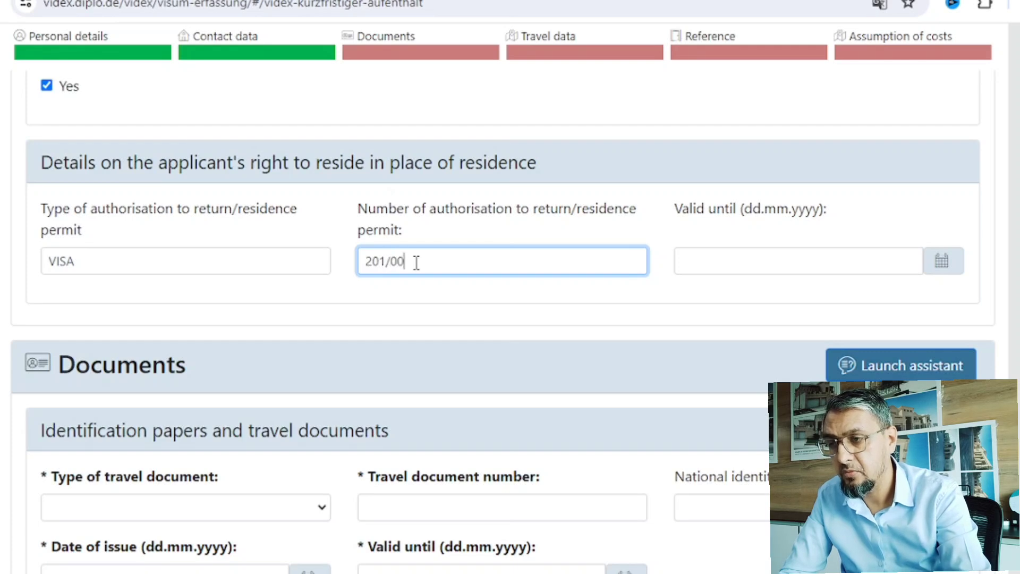
type("0/0")
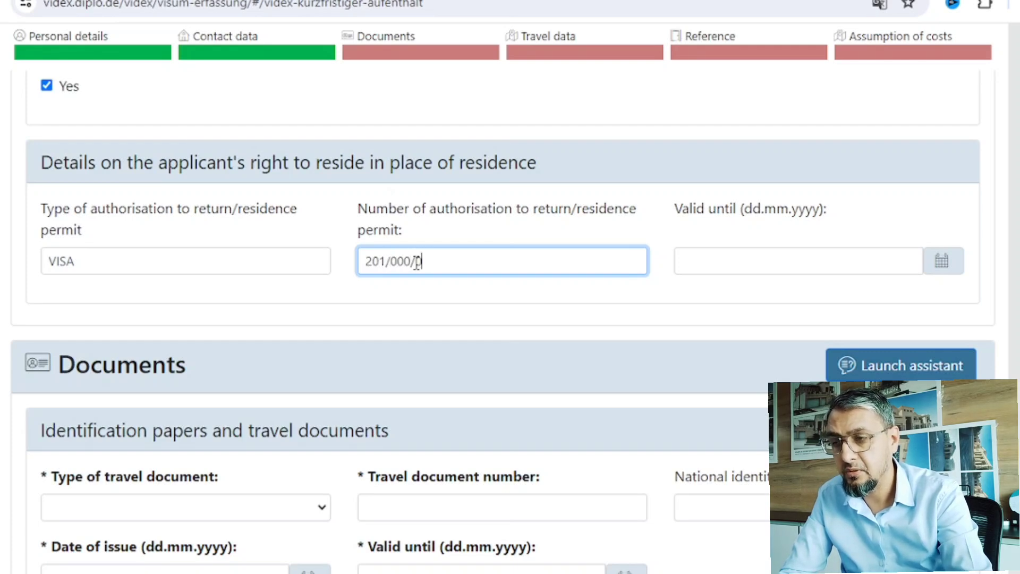
type("0000")
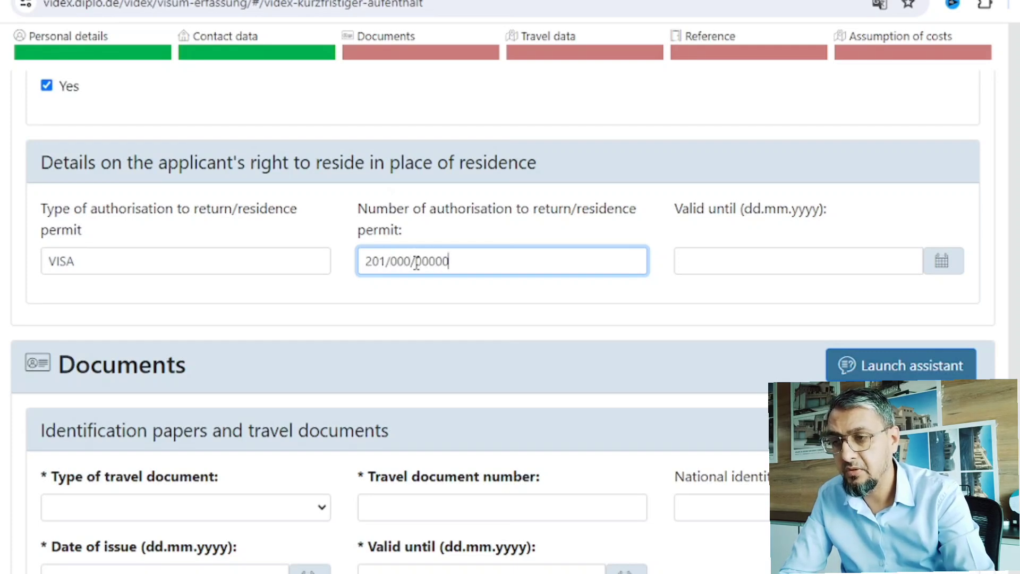
Try to enter 01-01-2025 as the residence permit's valid-until date
left_click(773, 259)
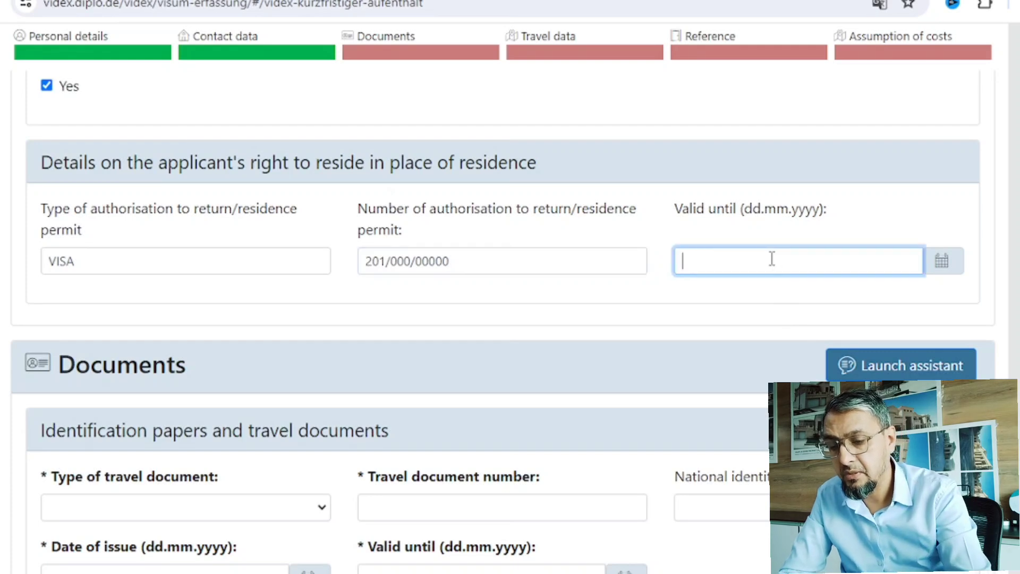
type("01-01-2025")
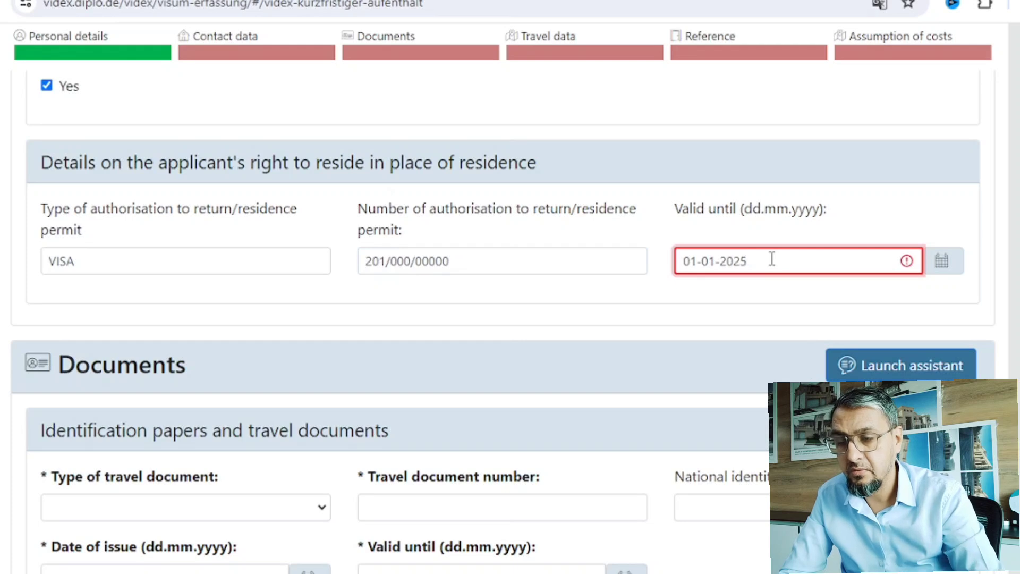
left_click(658, 301)
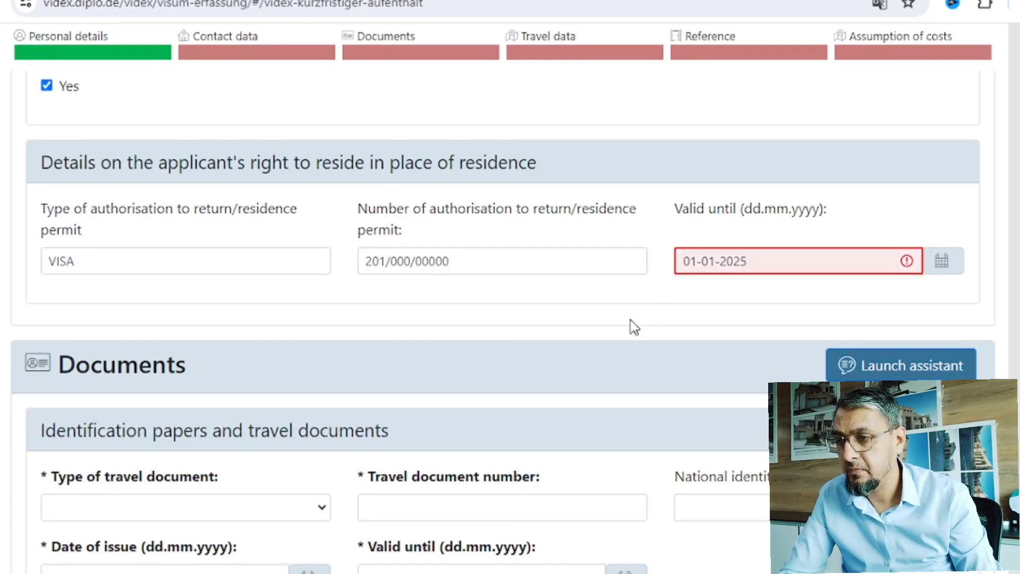
Set the residence permit's valid-until date to 01.02.2025 using the calendar
left_click(952, 262)
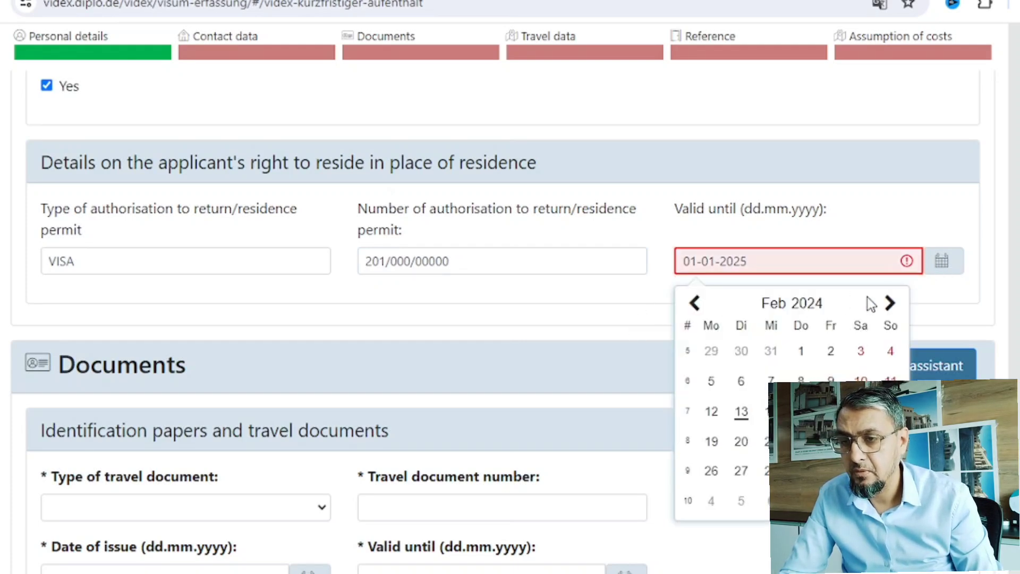
left_click(804, 303)
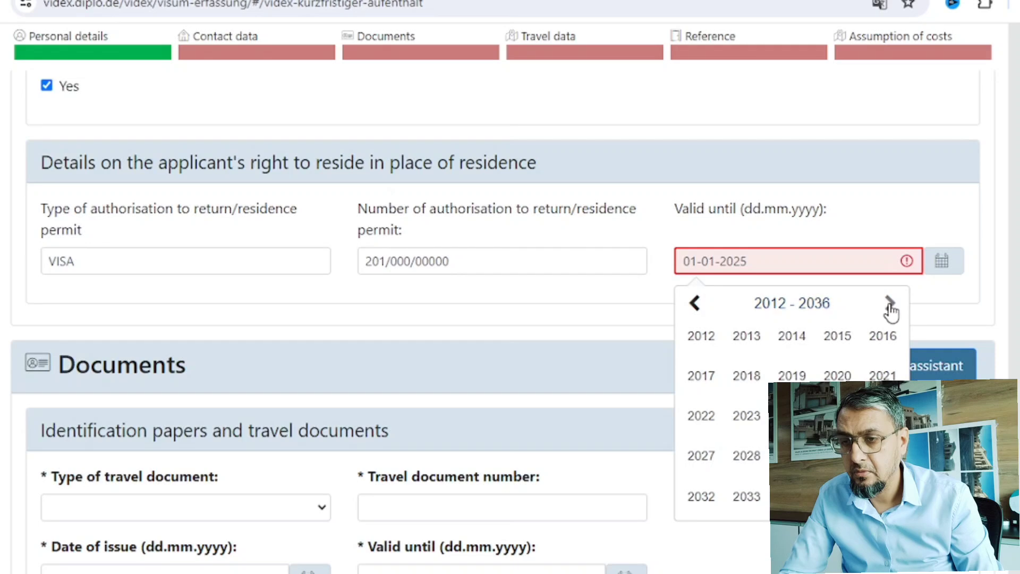
triple_click(890, 304)
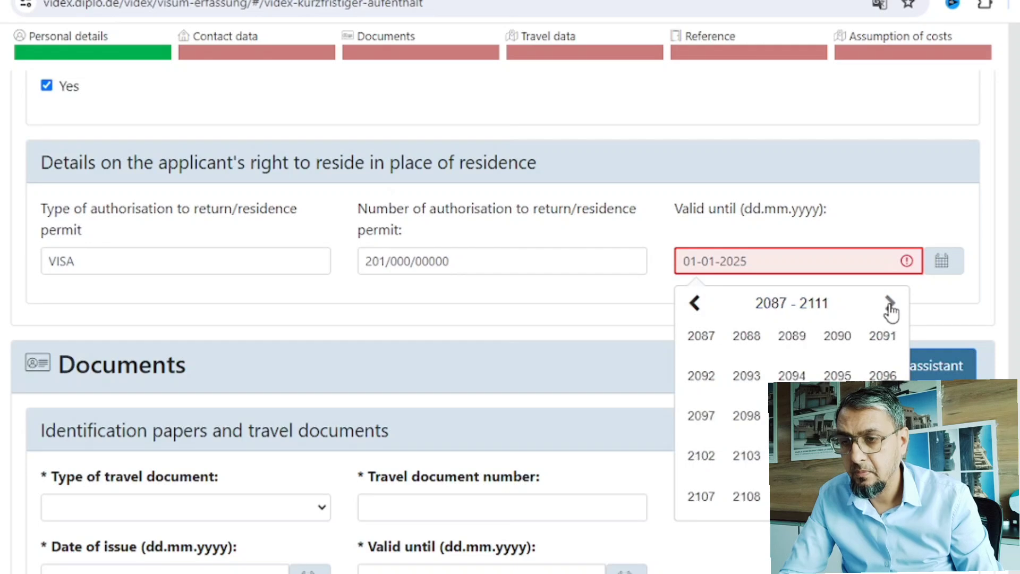
double_click(693, 304)
double_click(693, 304)
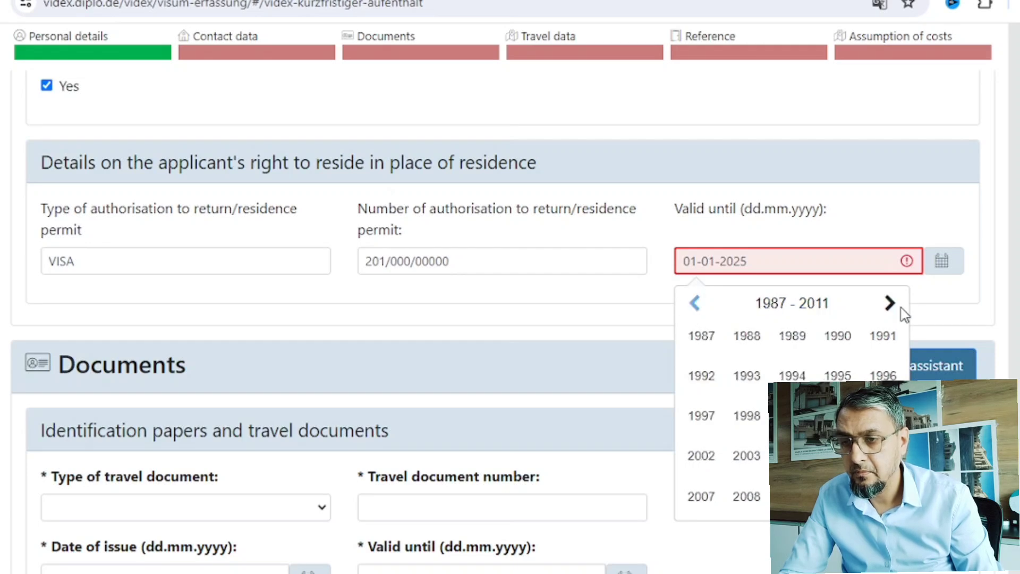
left_click(891, 304)
left_click(837, 415)
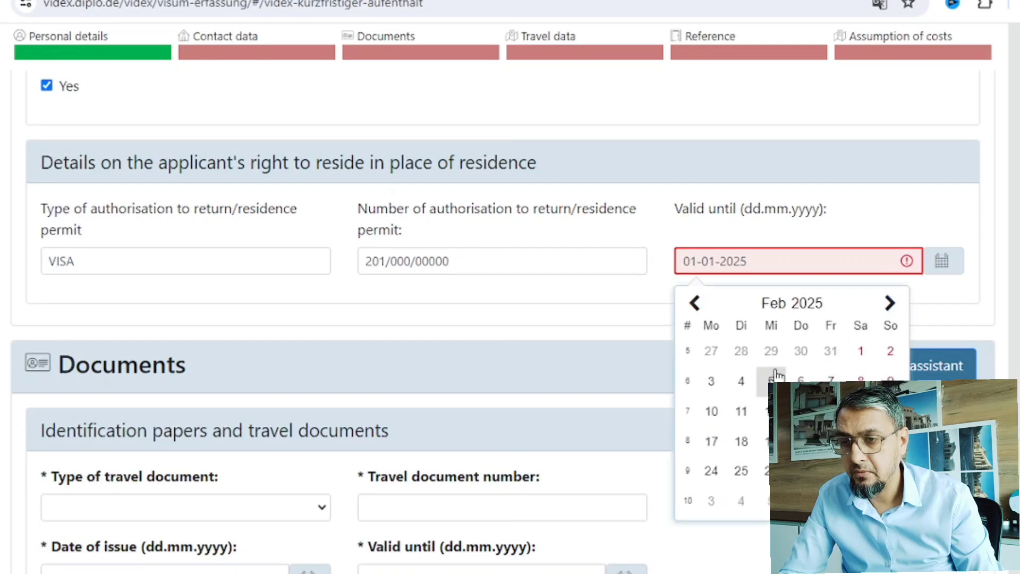
left_click(861, 351)
Choose Ordinary passport as the type of travel document under Documents and fill in the travel document number
scroll(416, 308, "down", 3)
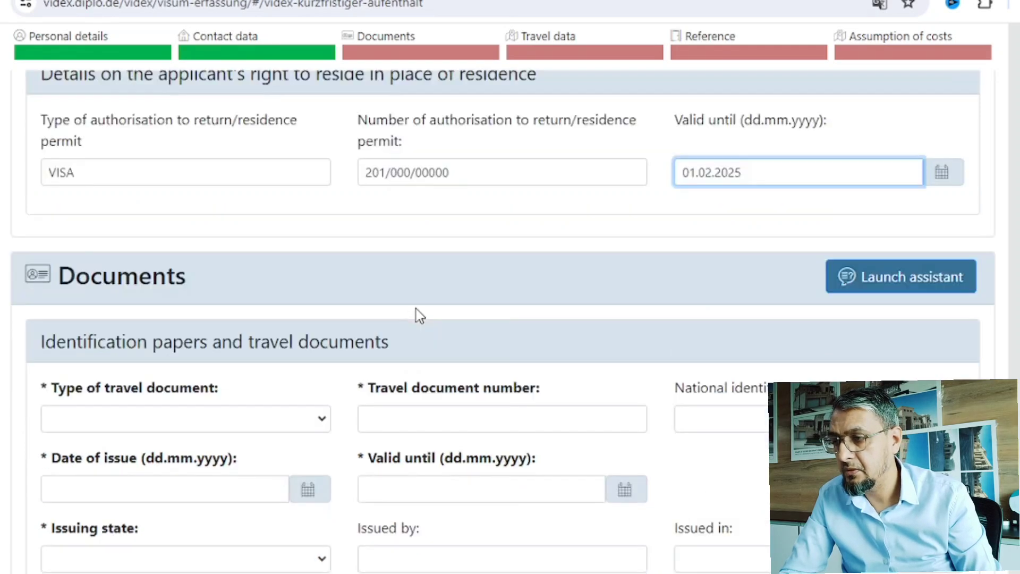
scroll(416, 308, "down", 3)
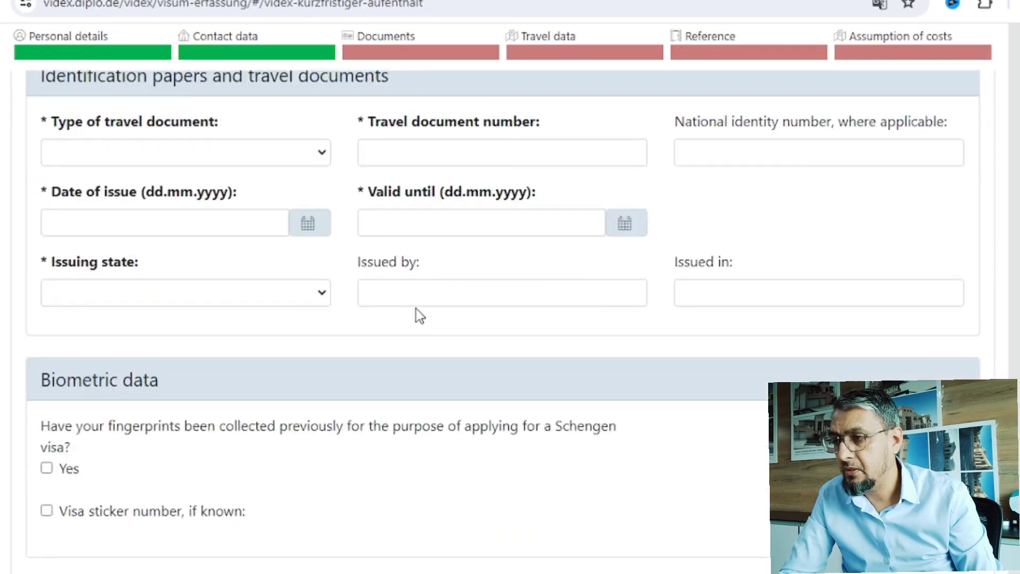
scroll(355, 298, "up", 2)
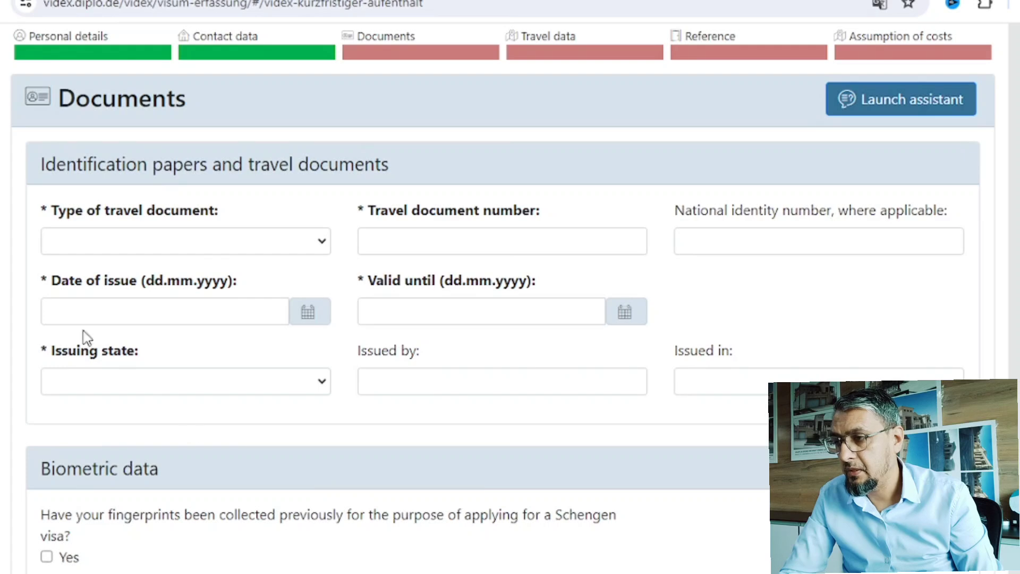
left_click(146, 238)
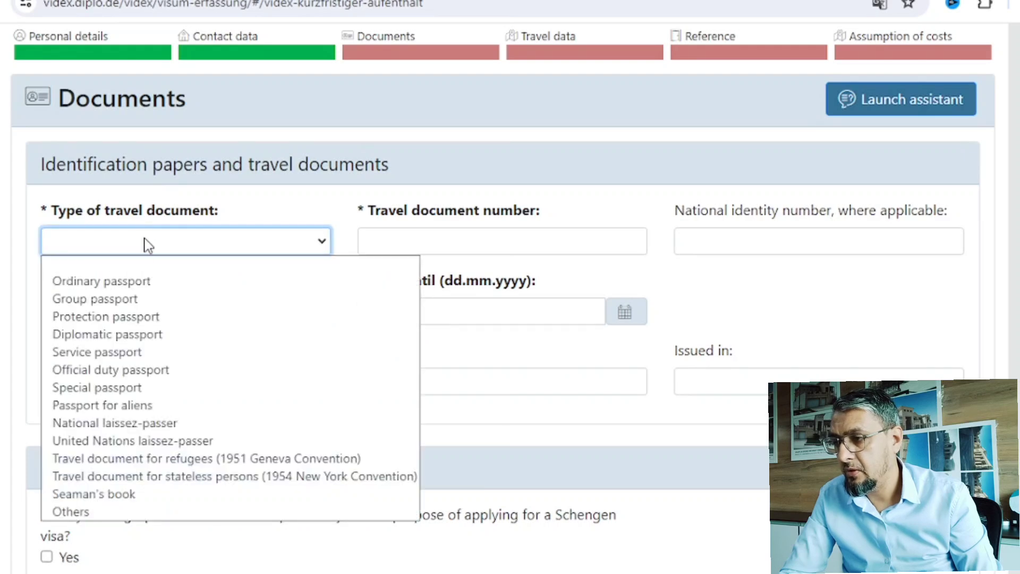
left_click(136, 286)
left_click(437, 241)
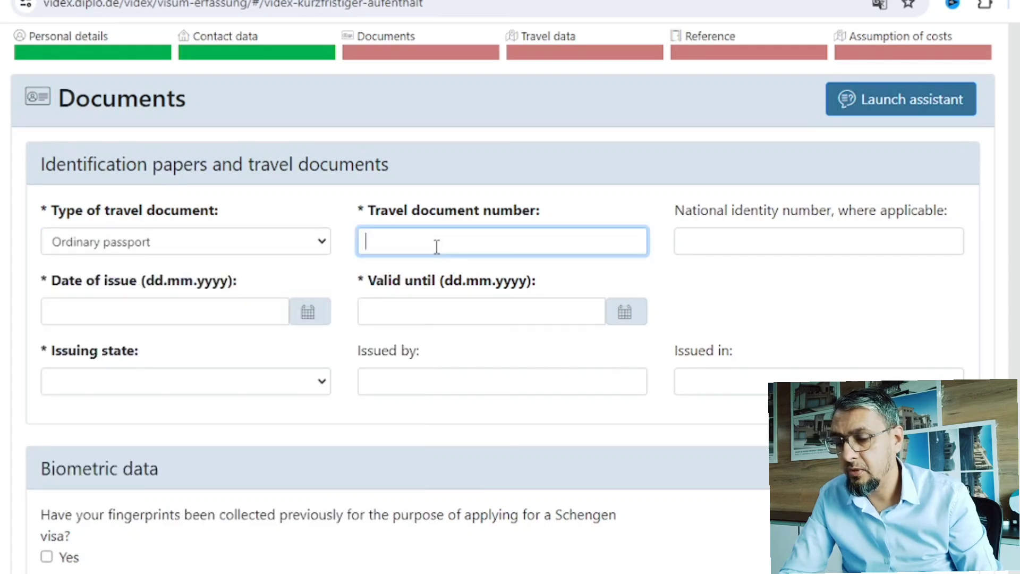
type("AB")
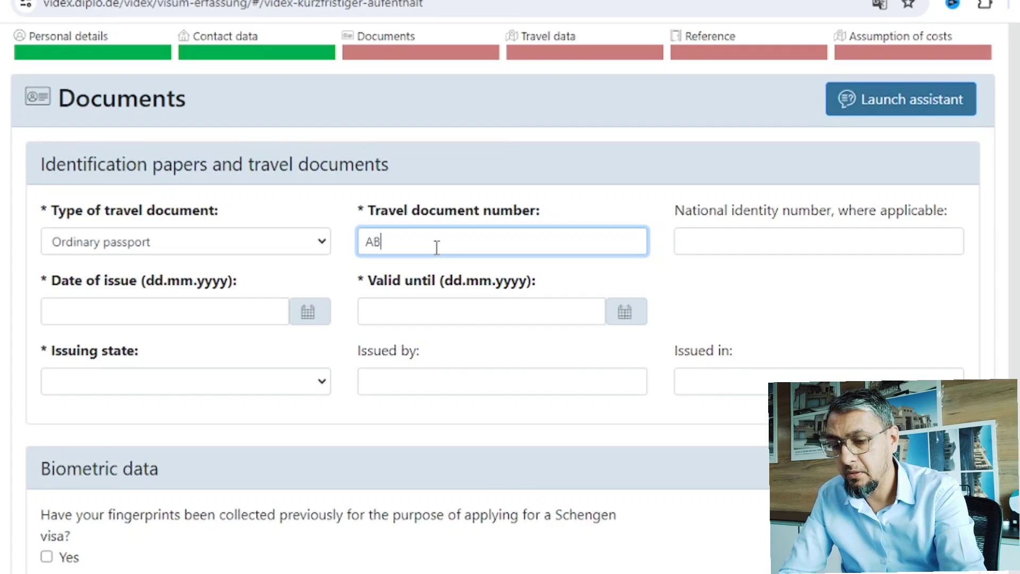
type("123456")
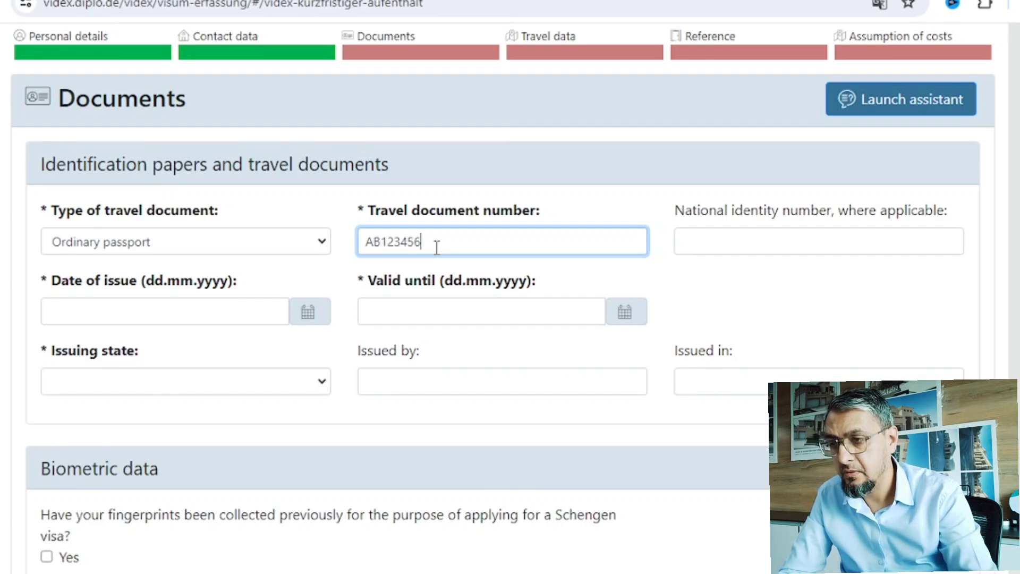
Fill in the national identity number and set the travel document's date of issue to 01.02.2024
left_click(717, 242)
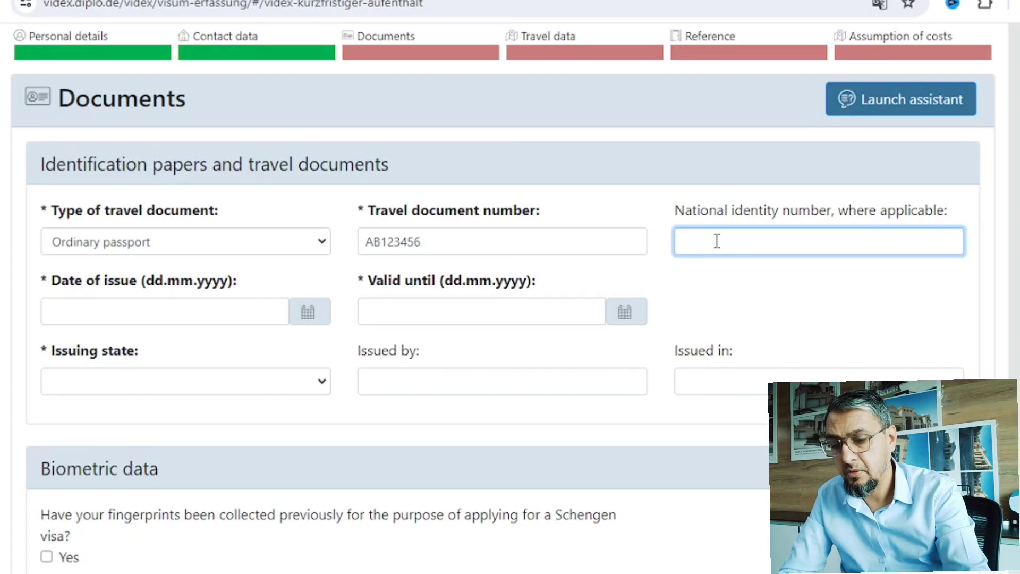
type("123456789")
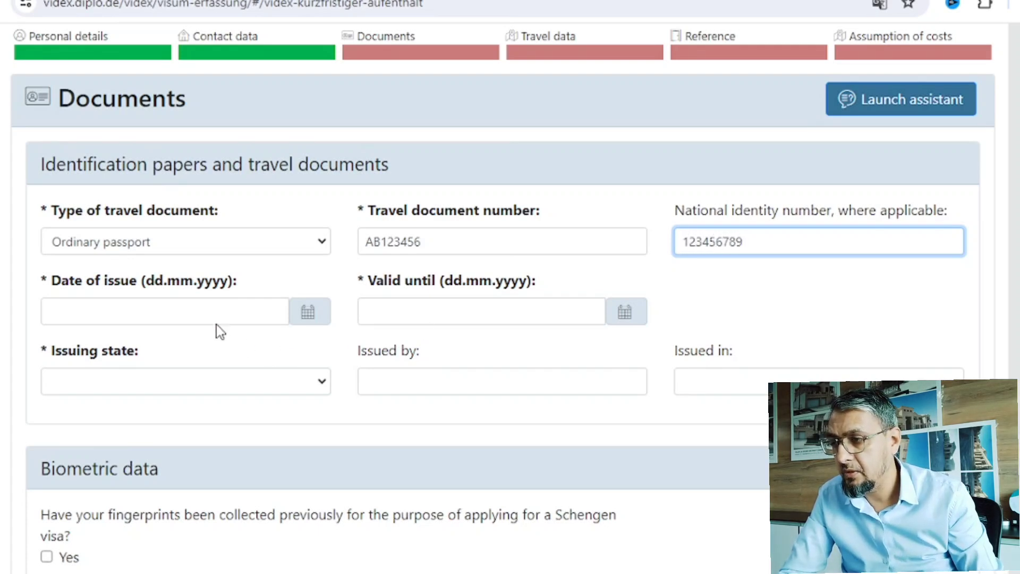
left_click(199, 315)
left_click(306, 312)
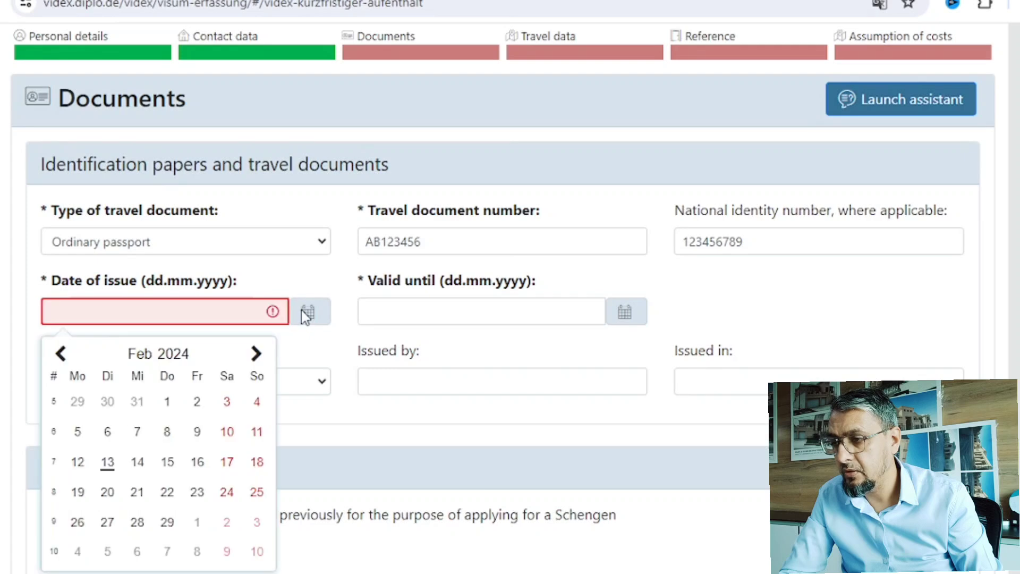
left_click(167, 403)
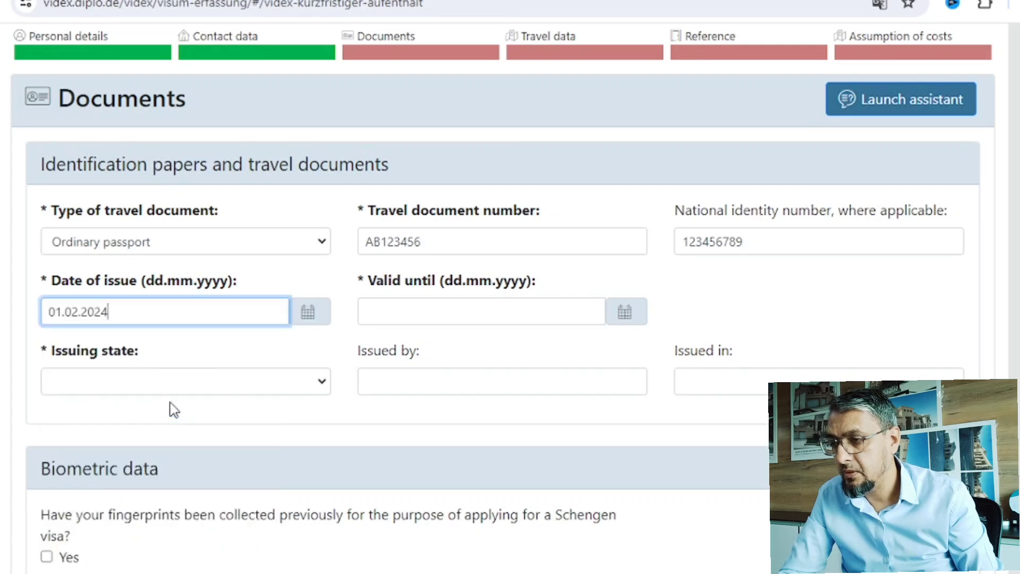
Set the travel document's valid-until date to 02.02.2030
left_click(426, 315)
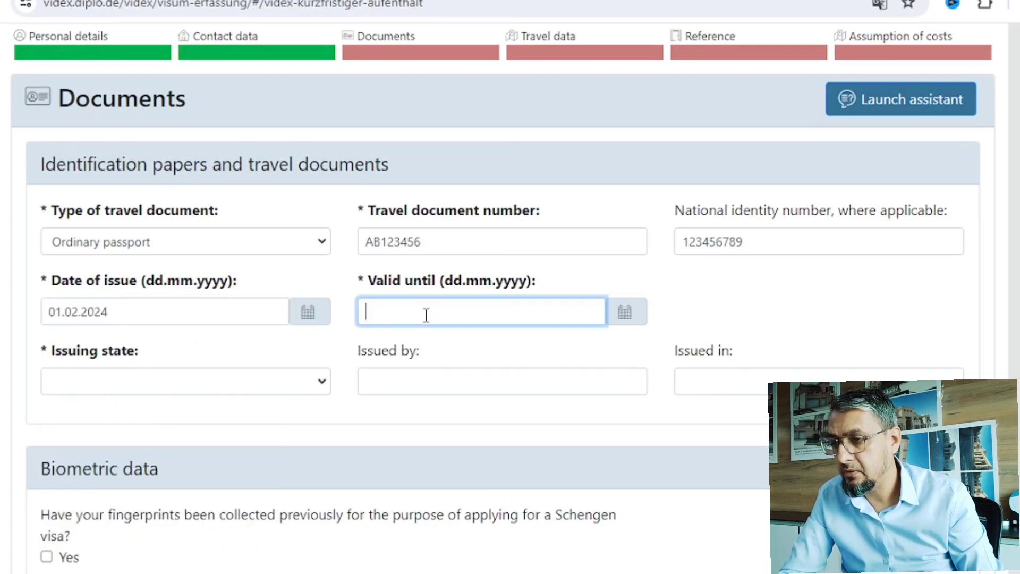
left_click(630, 322)
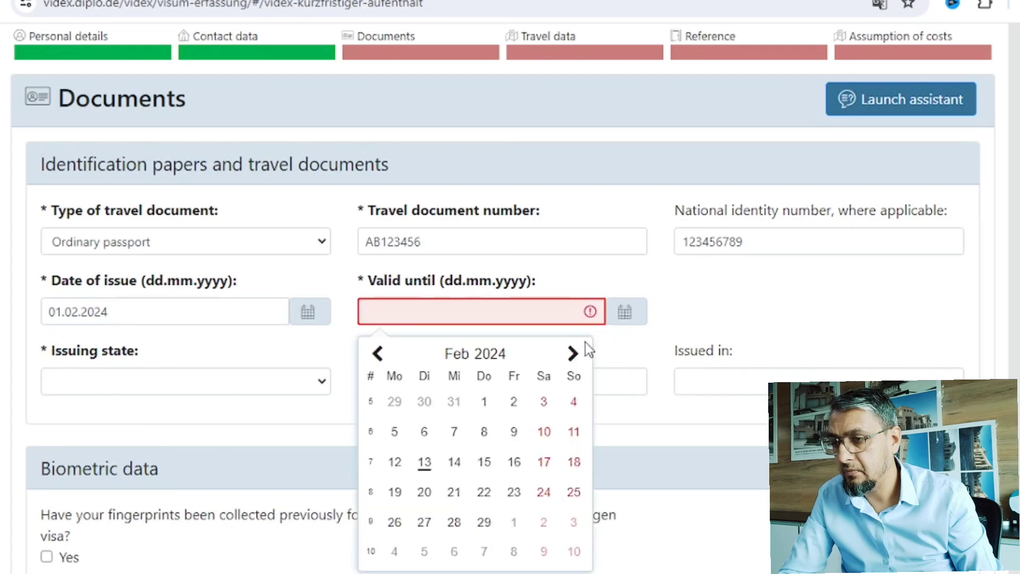
left_click(487, 355)
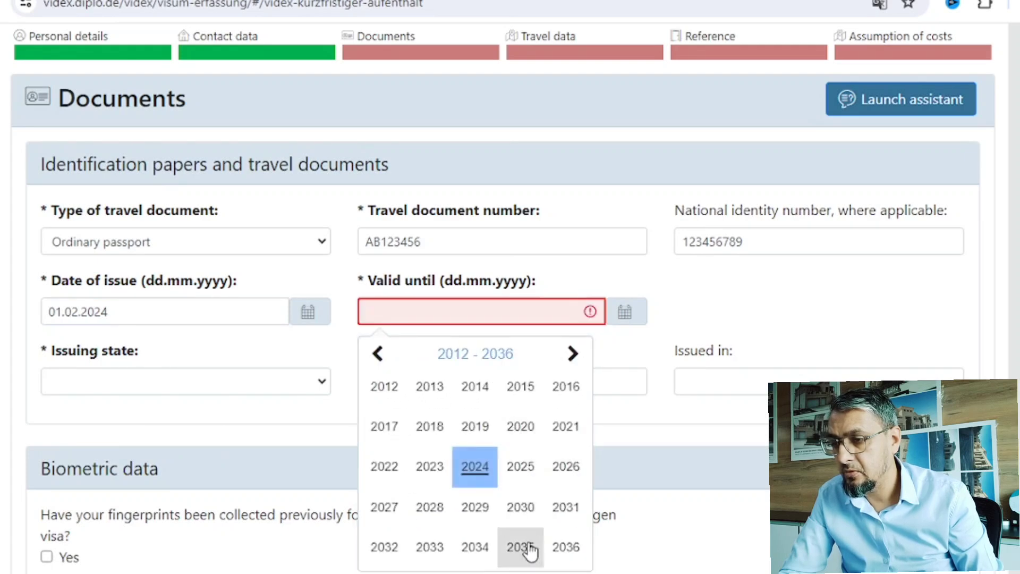
left_click(528, 525)
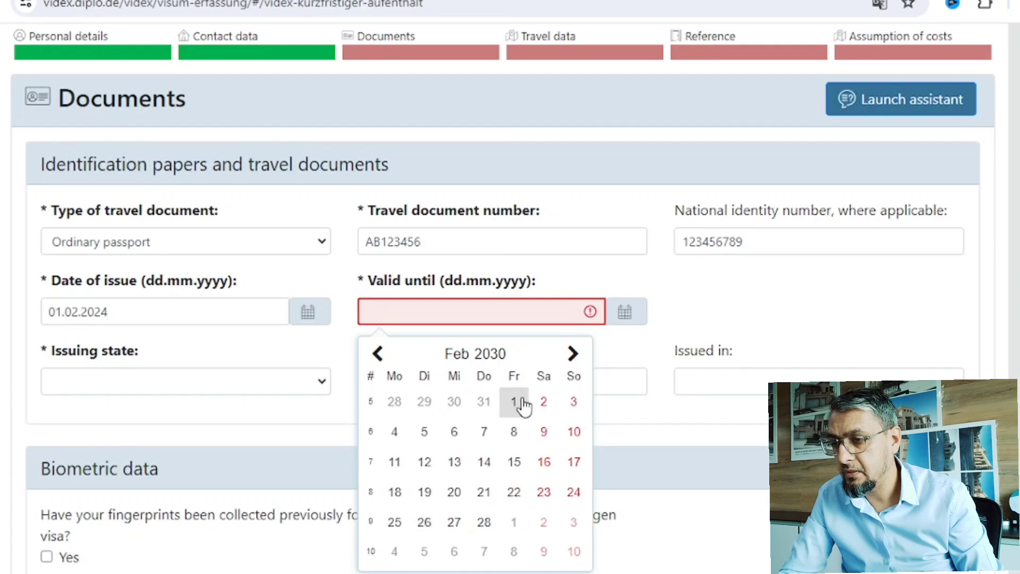
left_click(543, 402)
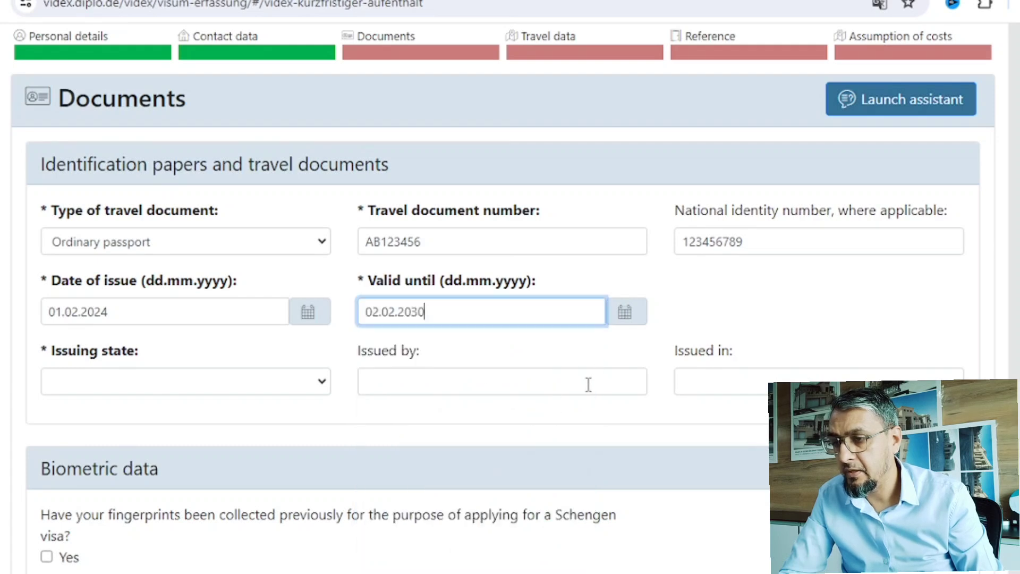
Choose Pakistan as the issuing state of the travel document
left_click(209, 384)
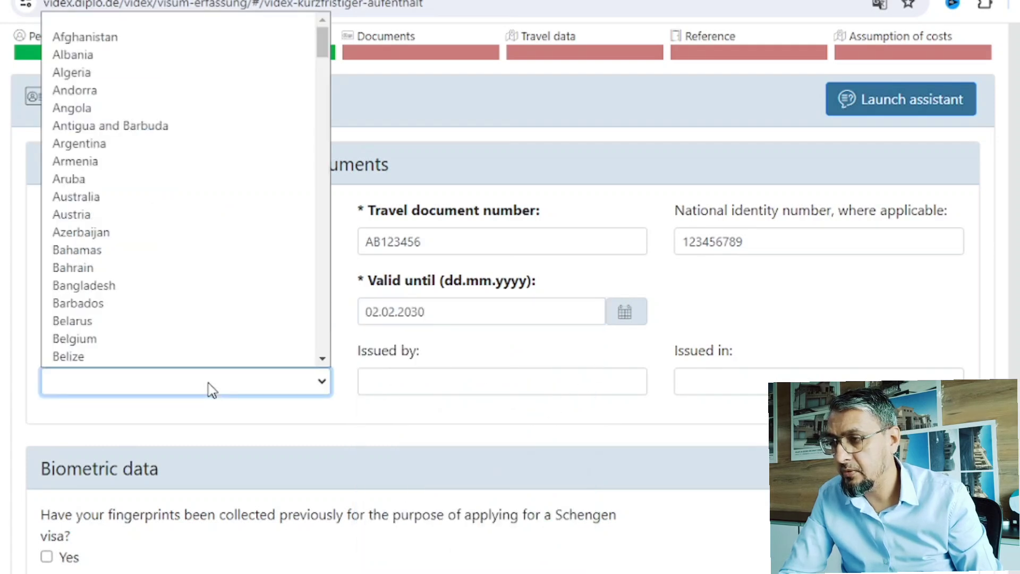
left_click(212, 389)
left_click(212, 390)
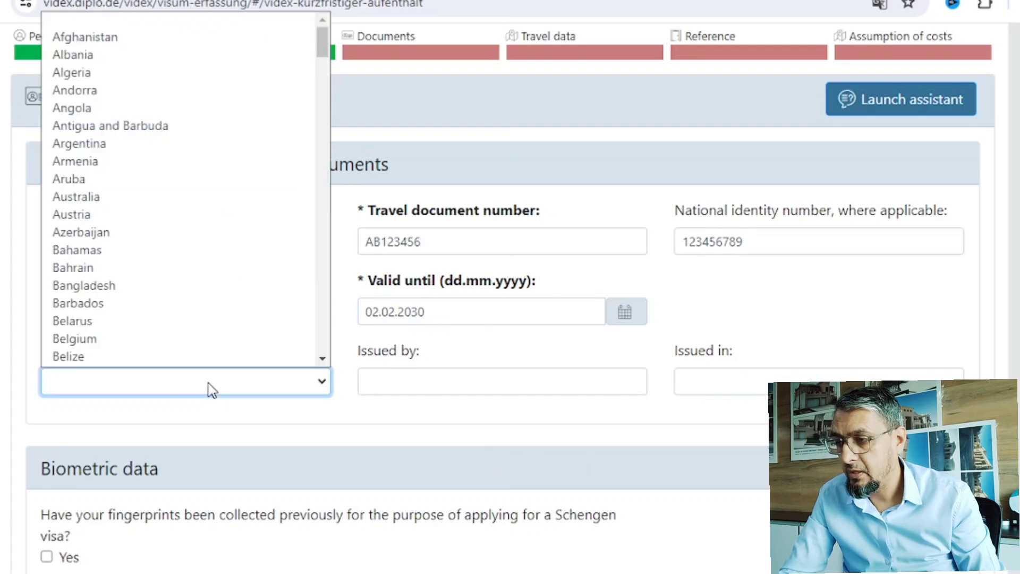
key("p")
left_click(190, 383)
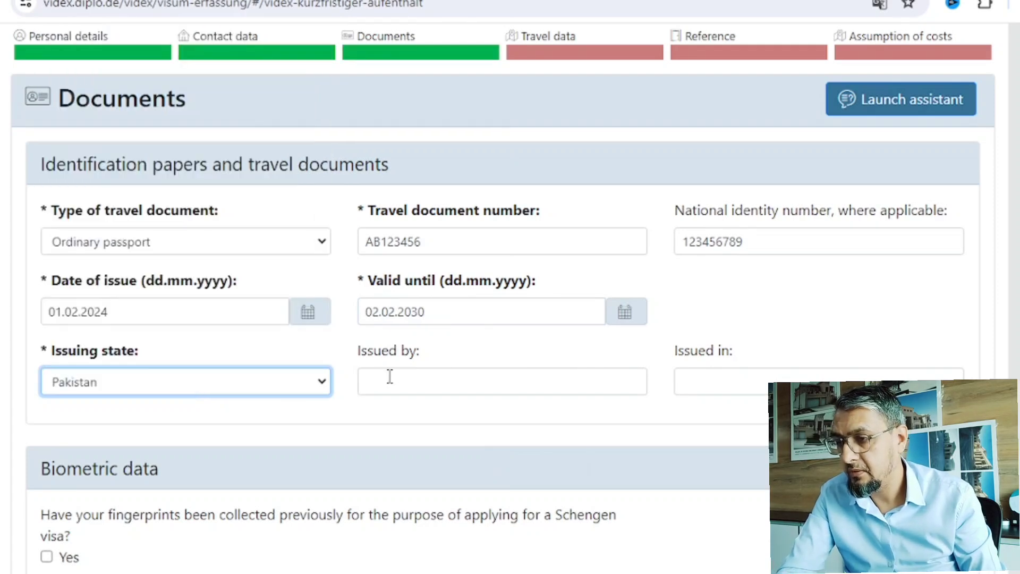
Enter PAKISTAN as both the issuing authority and the place of issue of the travel document
left_click(398, 381)
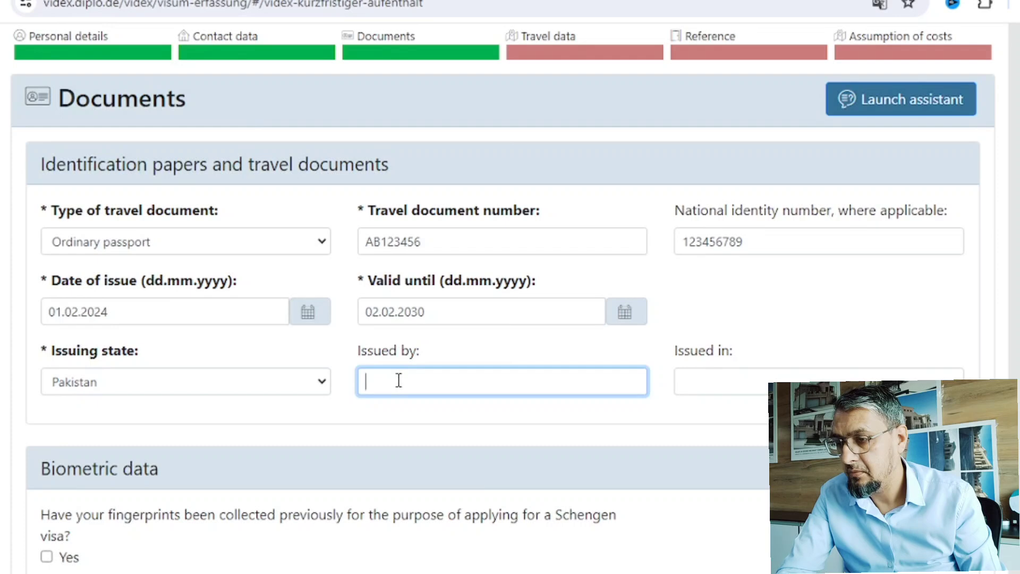
type("P")
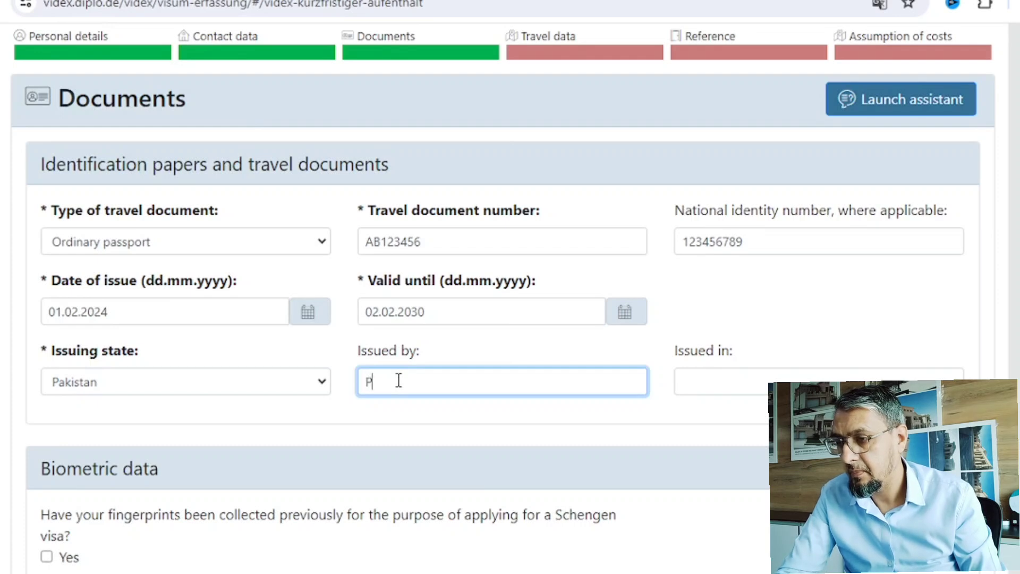
type("AKISTAN")
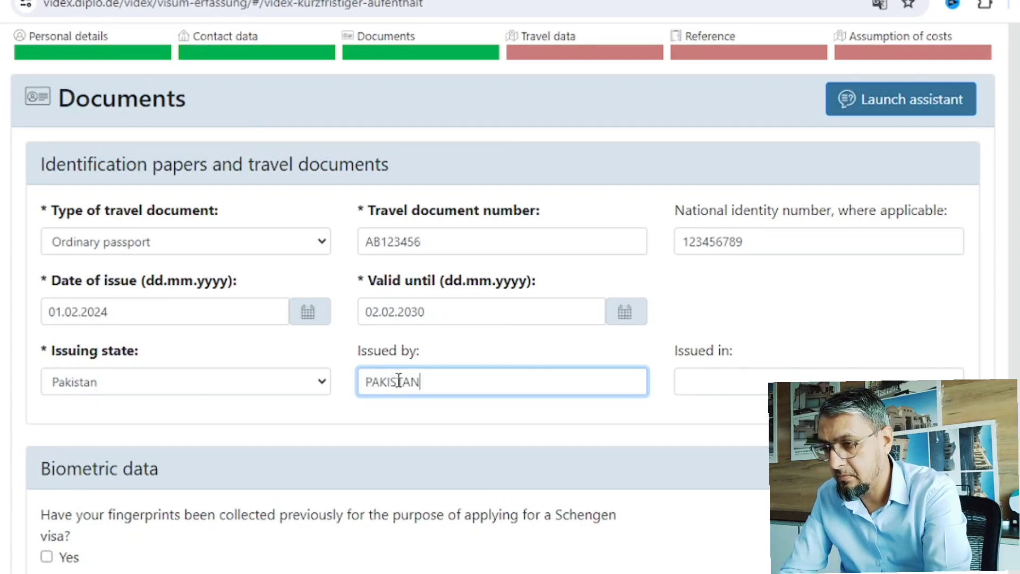
left_click(722, 384)
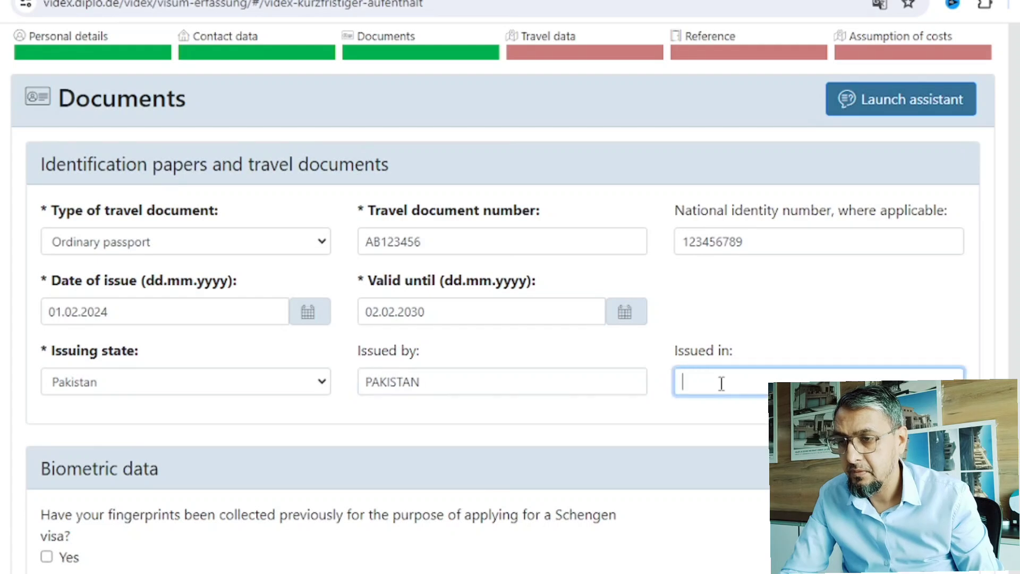
type("KARA")
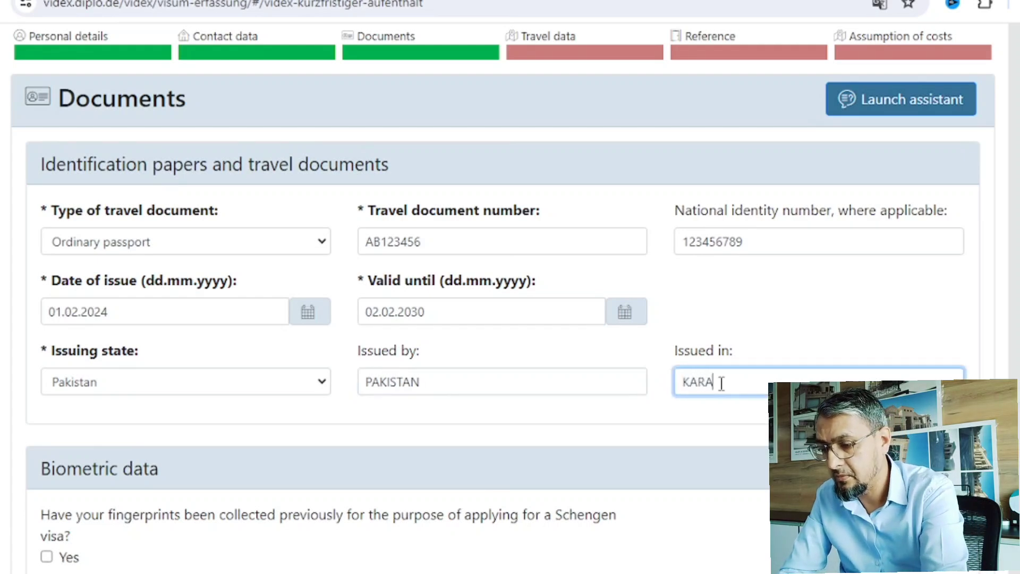
type("C")
key("BackSpace")
key("BackSpace")
key("BackSpace")
type("PA")
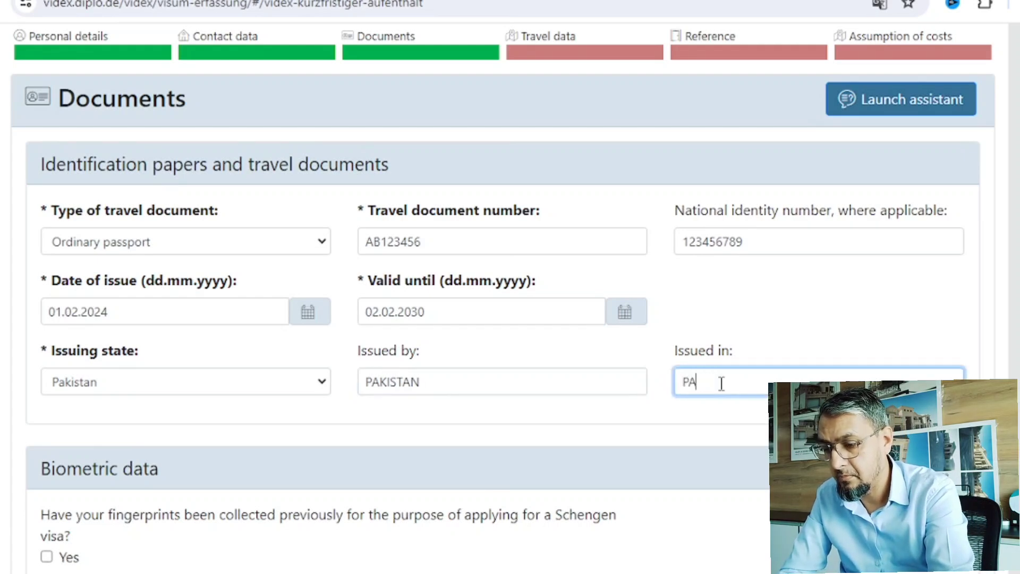
type("KISTAN")
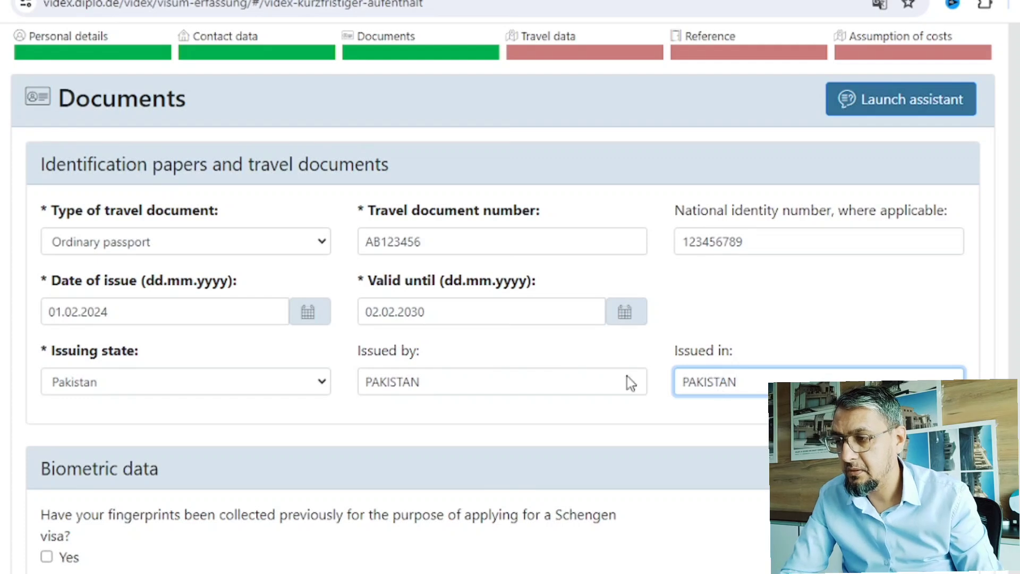
Choose Tourism for all three purposes of the journey under Travel data
scroll(296, 381, "down", 3)
scroll(287, 365, "down", 4)
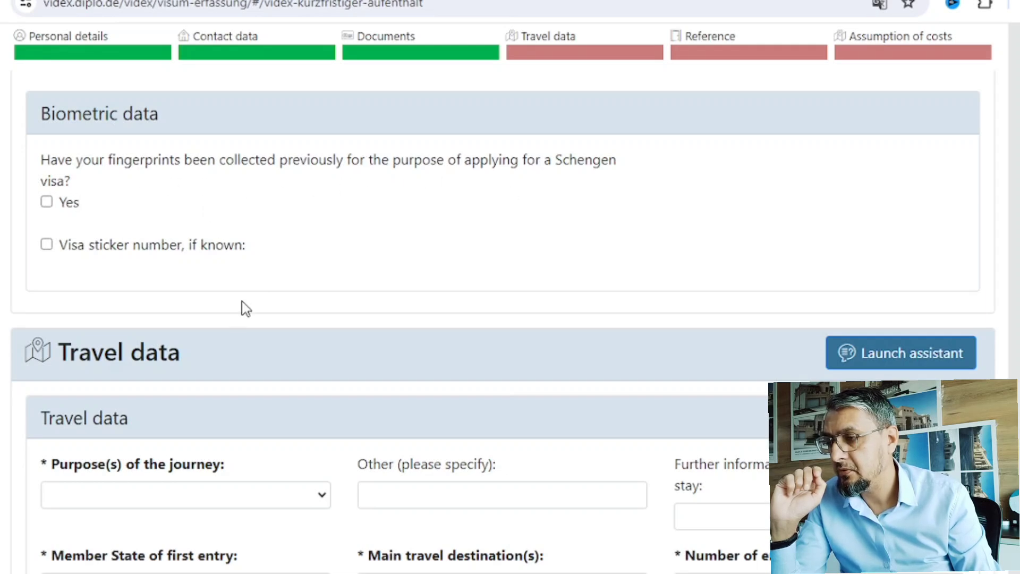
scroll(242, 308, "down", 3)
scroll(245, 308, "down", 2)
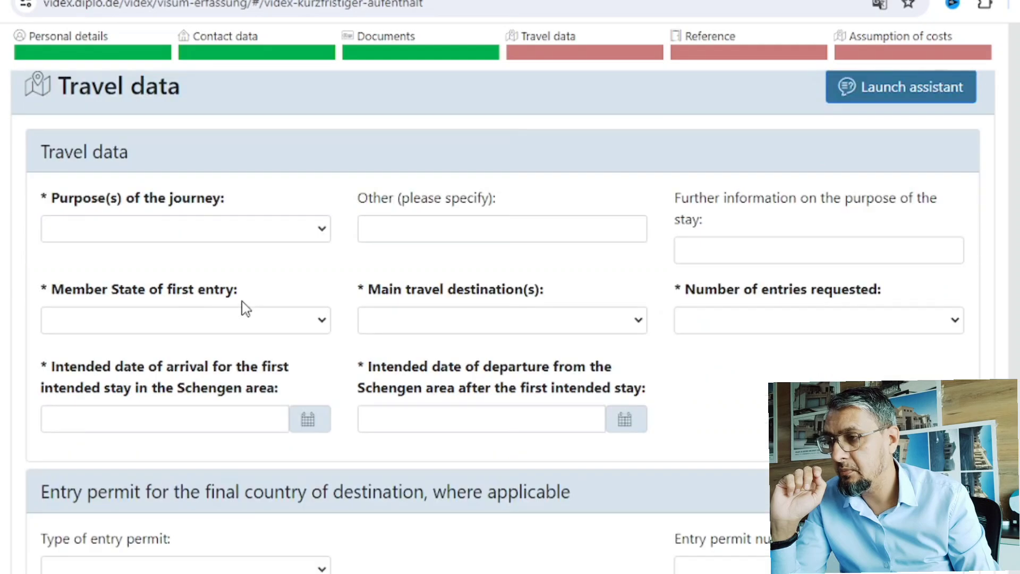
scroll(245, 309, "down", 2)
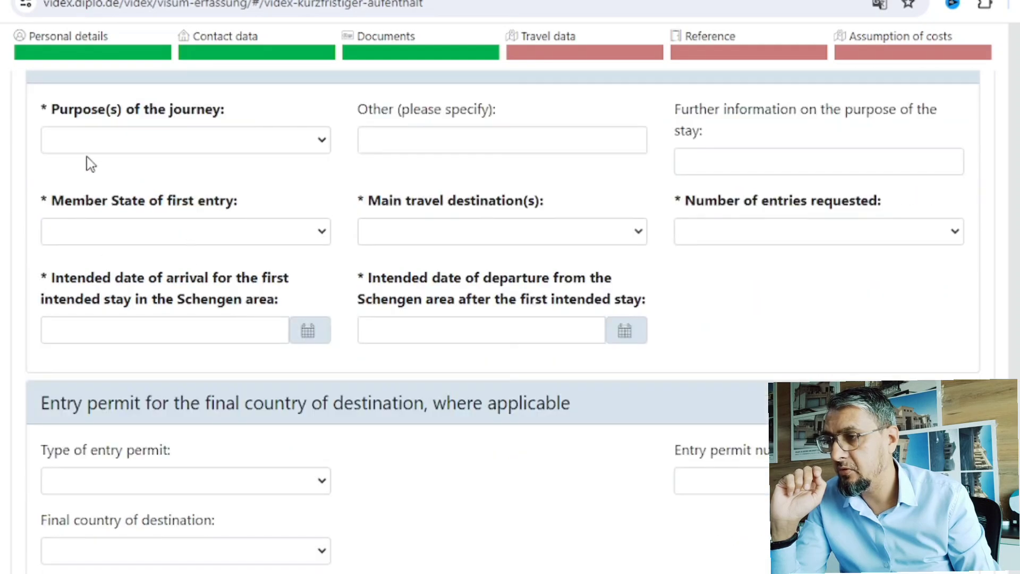
left_click(94, 145)
left_click(74, 181)
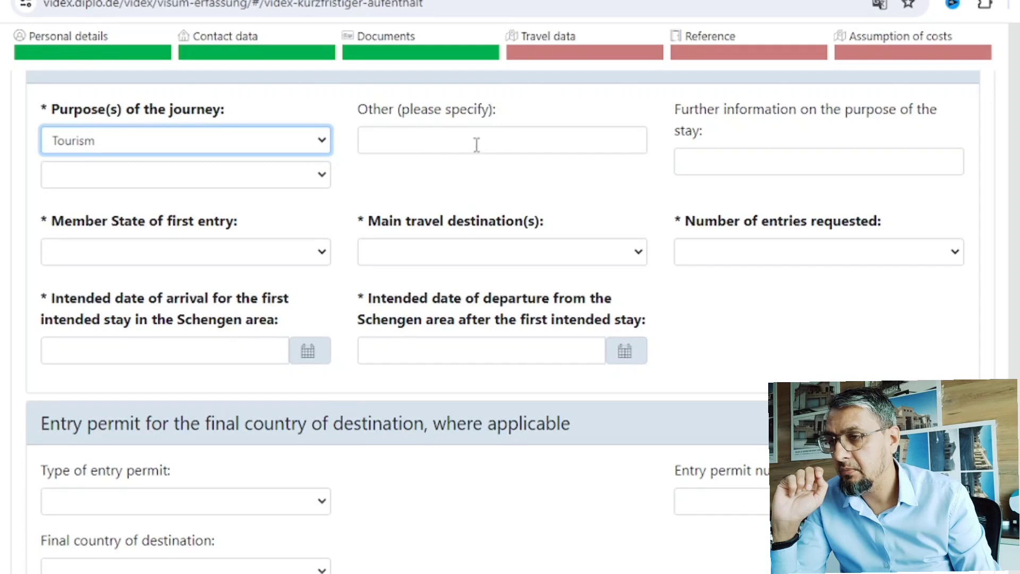
left_click(237, 182)
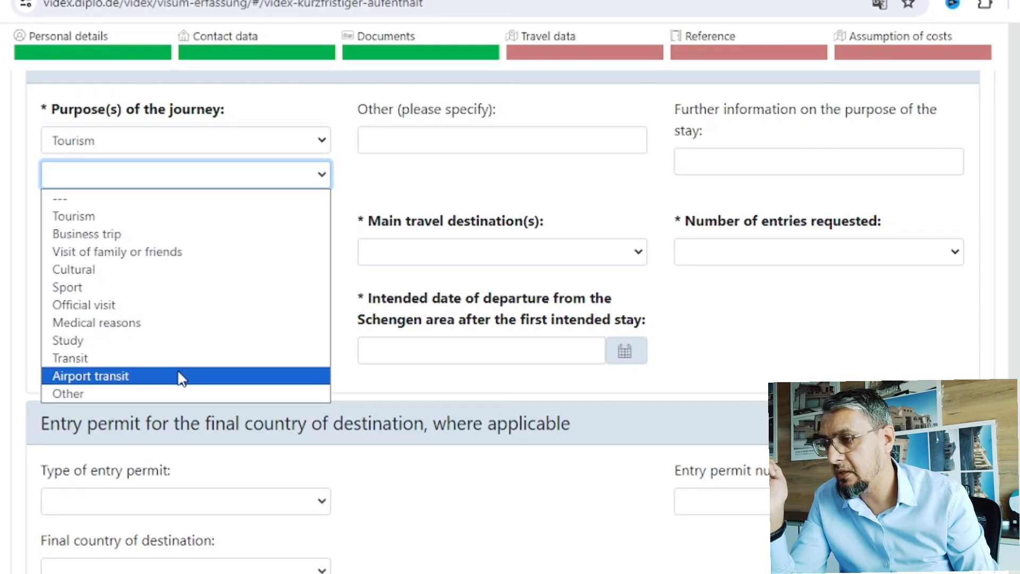
left_click(113, 217)
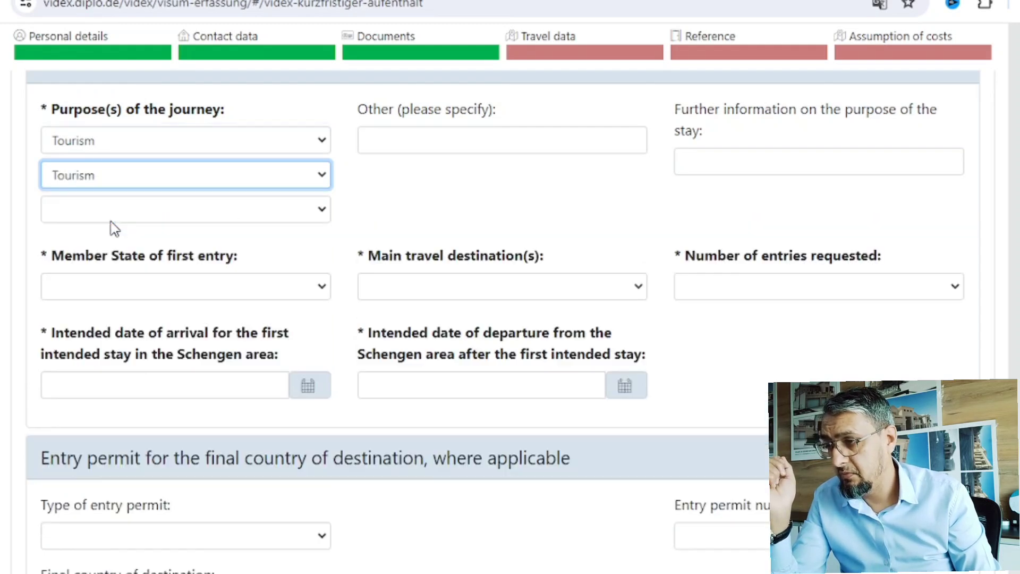
left_click(218, 220)
left_click(213, 250)
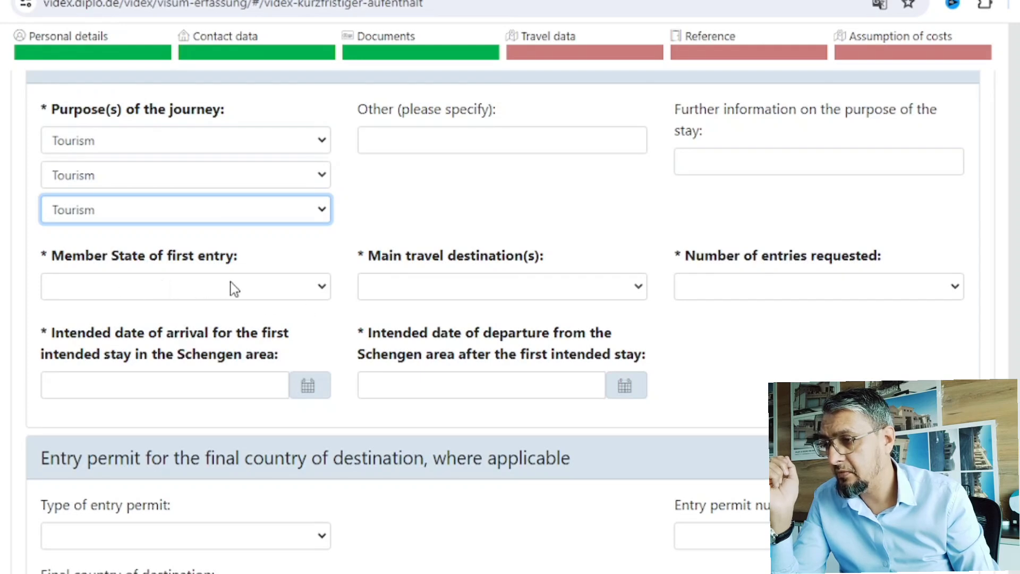
Choose Germany as the Member State of first entry
left_click(245, 295)
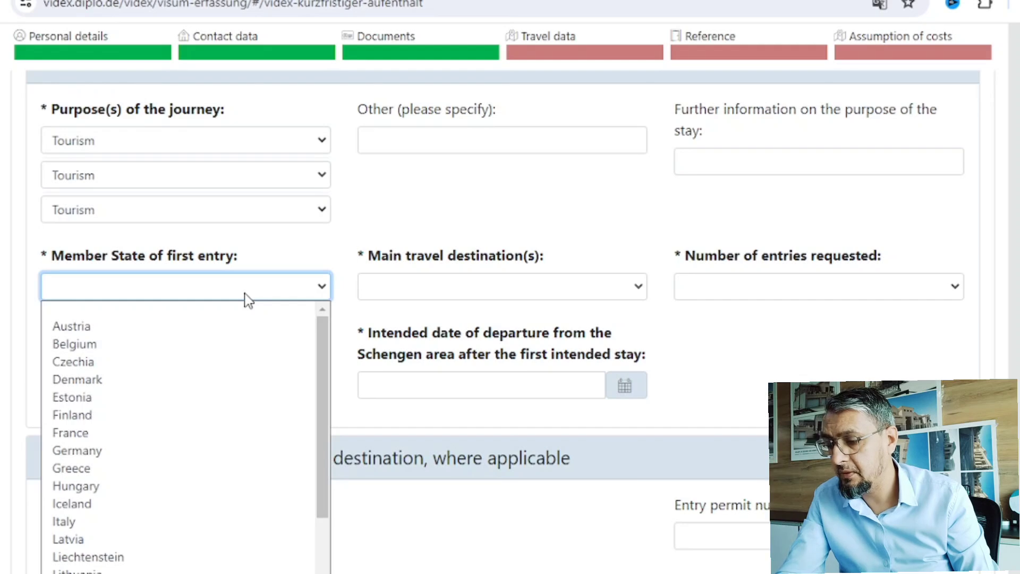
key("g")
key("Return")
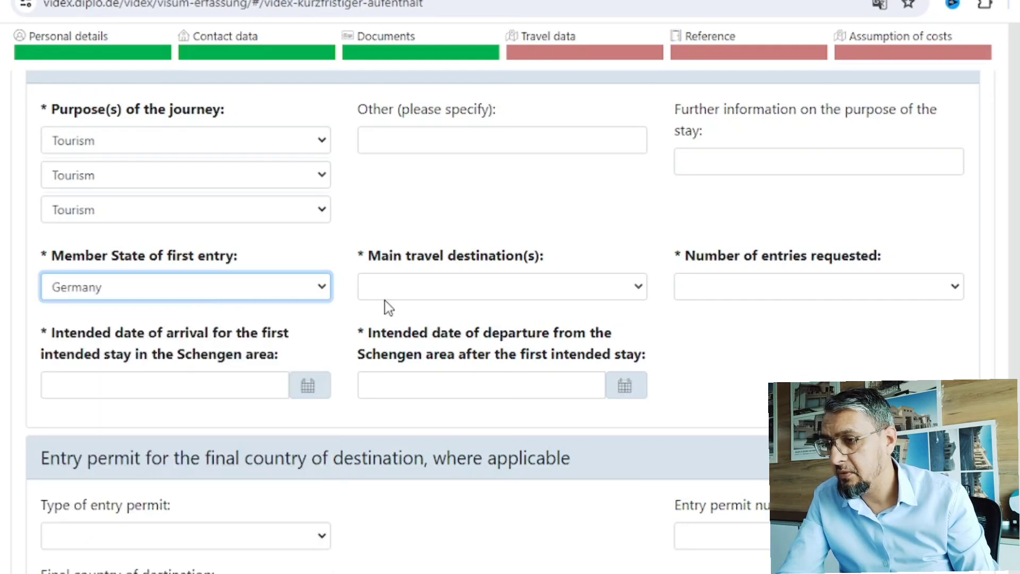
Choose Germany as the first main travel destination and request a single entry
left_click(419, 292)
key("g")
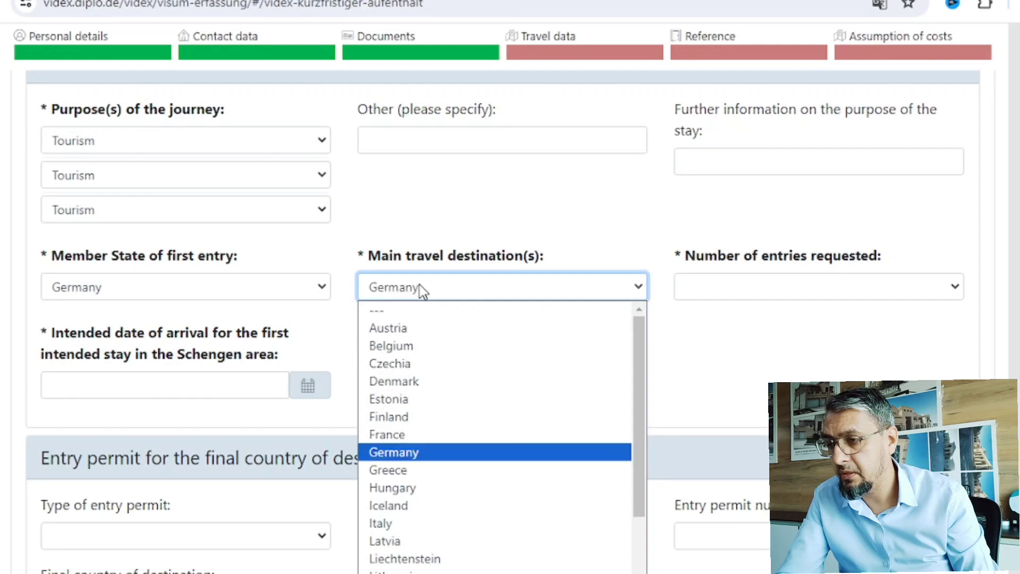
key("Return")
left_click(757, 288)
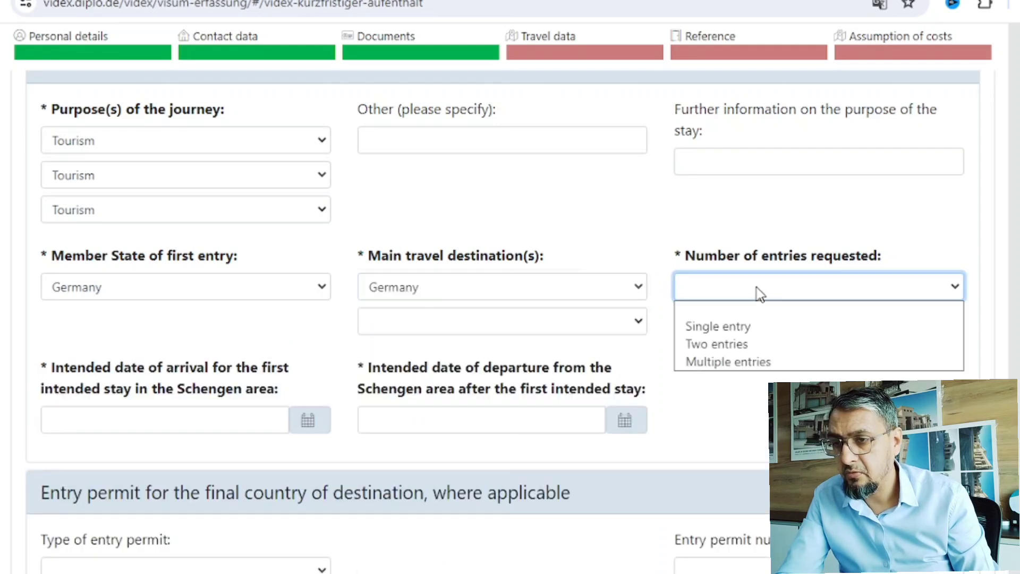
left_click(718, 326)
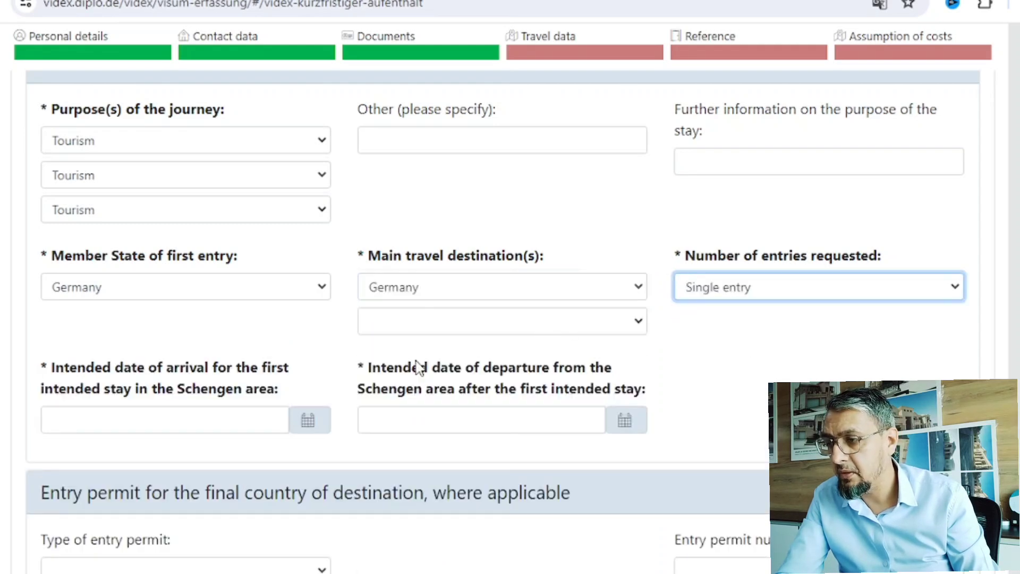
Add France and Switzerland as the second and third main travel destinations
left_click(465, 330)
left_click(465, 330)
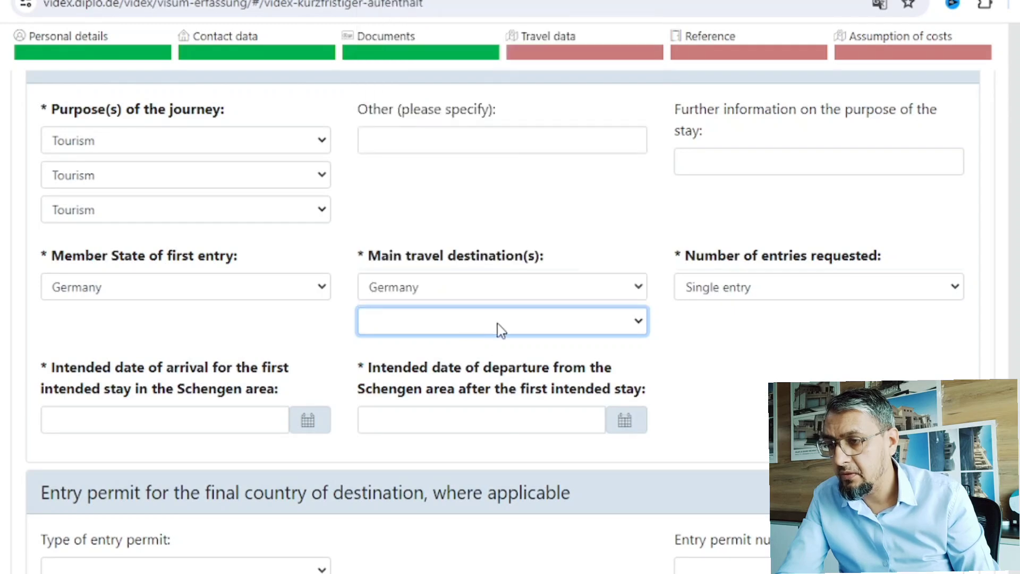
left_click(501, 330)
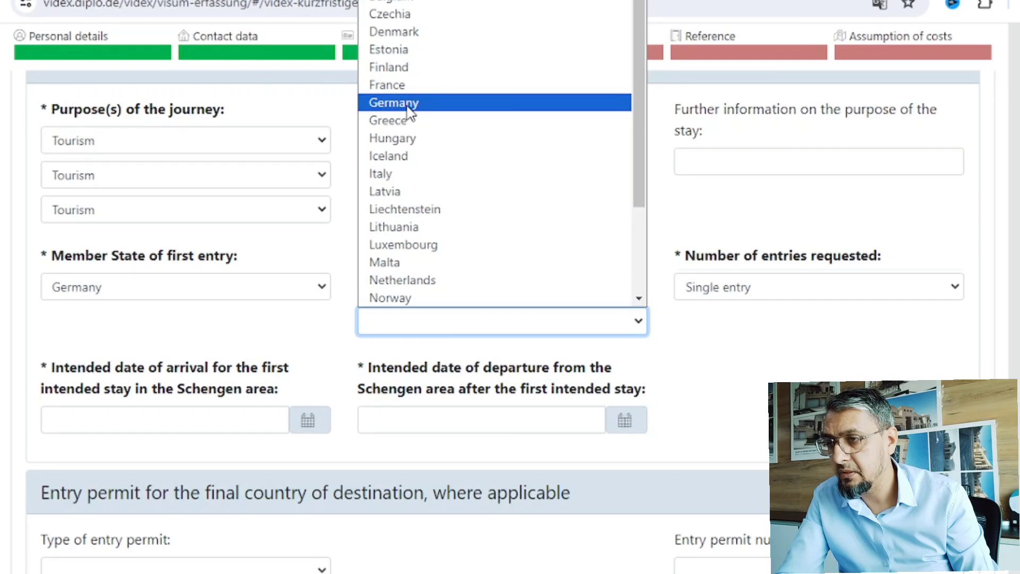
left_click(409, 85)
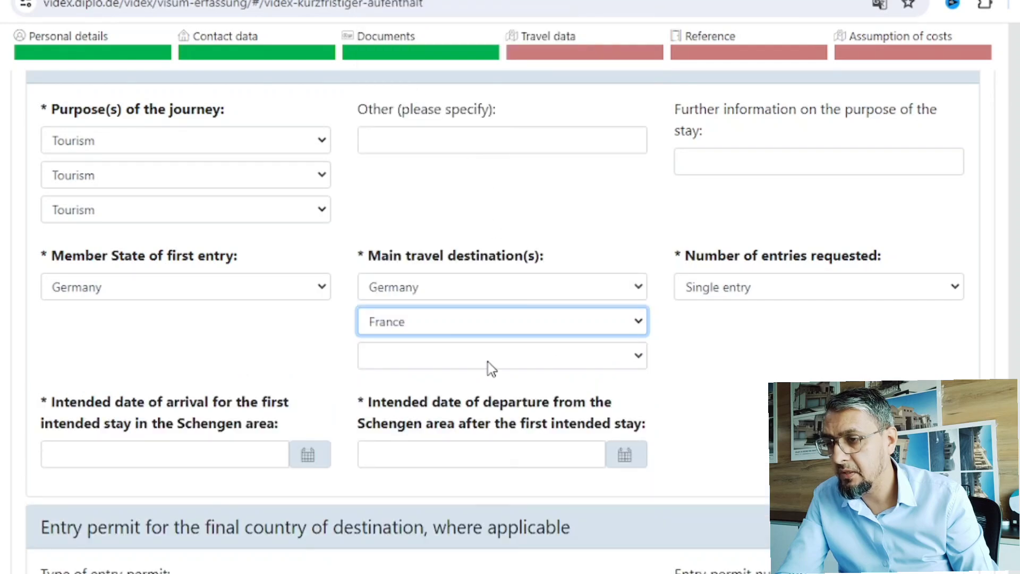
left_click(487, 362)
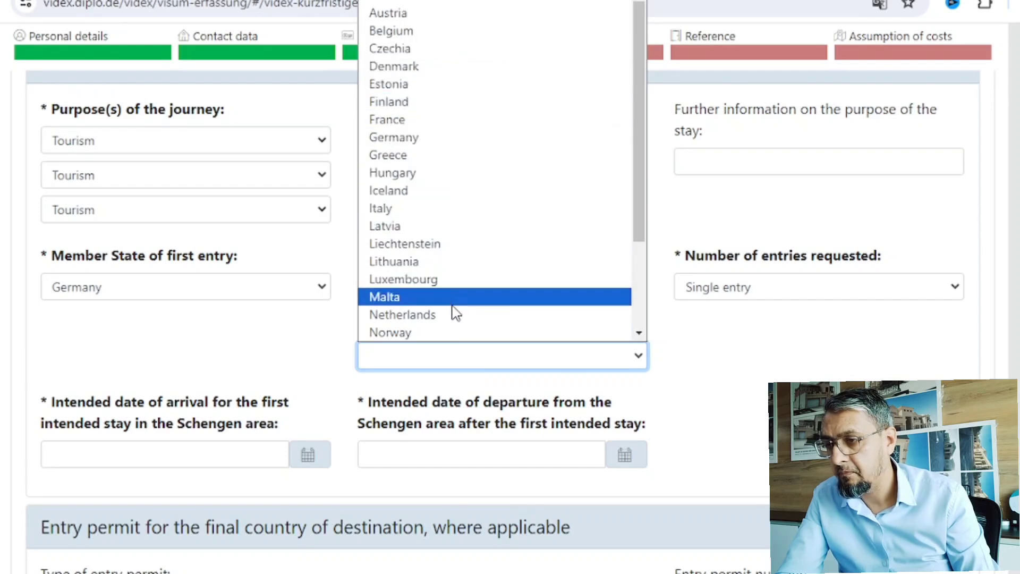
scroll(440, 308, "down", 3)
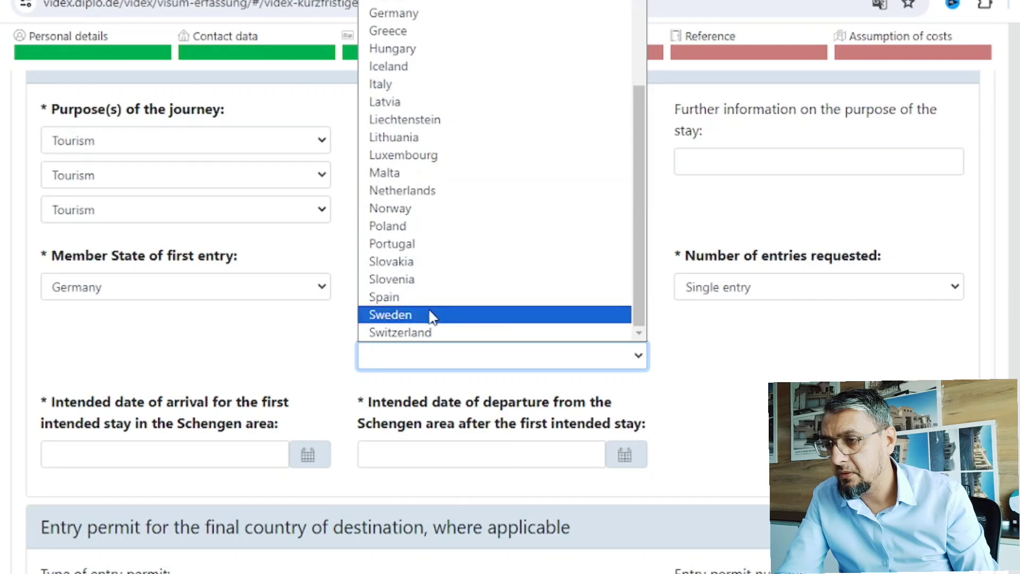
left_click(437, 331)
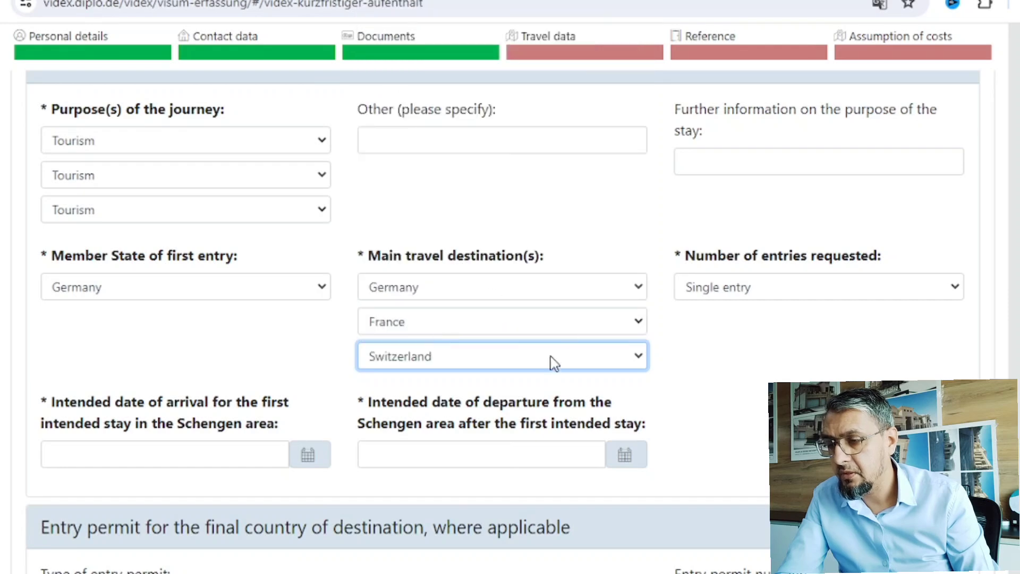
Set the intended date of arrival in the Schengen area to 29.02.2024
scroll(552, 363, "down", 3)
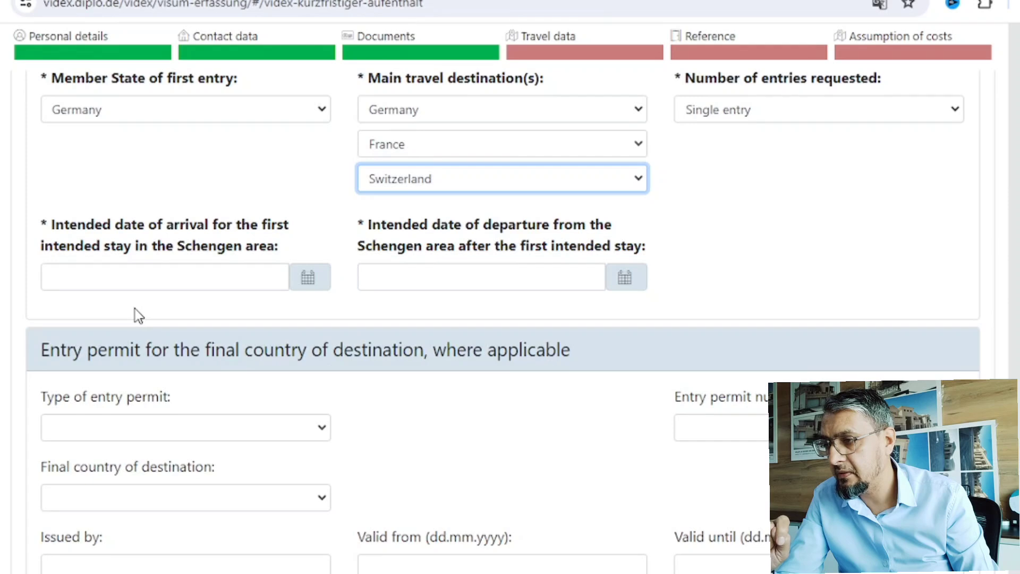
left_click(224, 272)
left_click(310, 277)
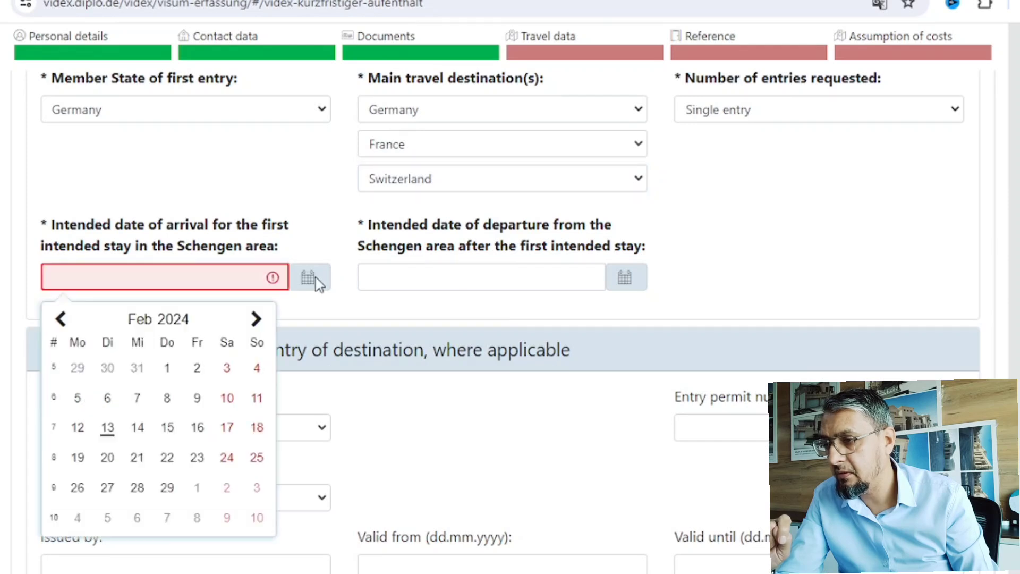
left_click(165, 487)
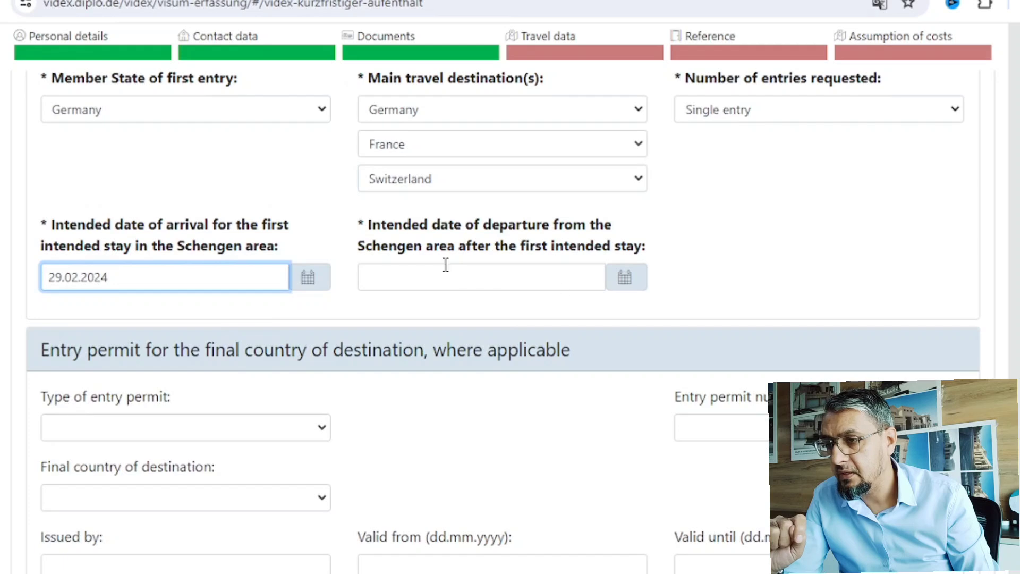
Set the intended date of departure from the Schengen area to 11.03.2024
left_click(626, 279)
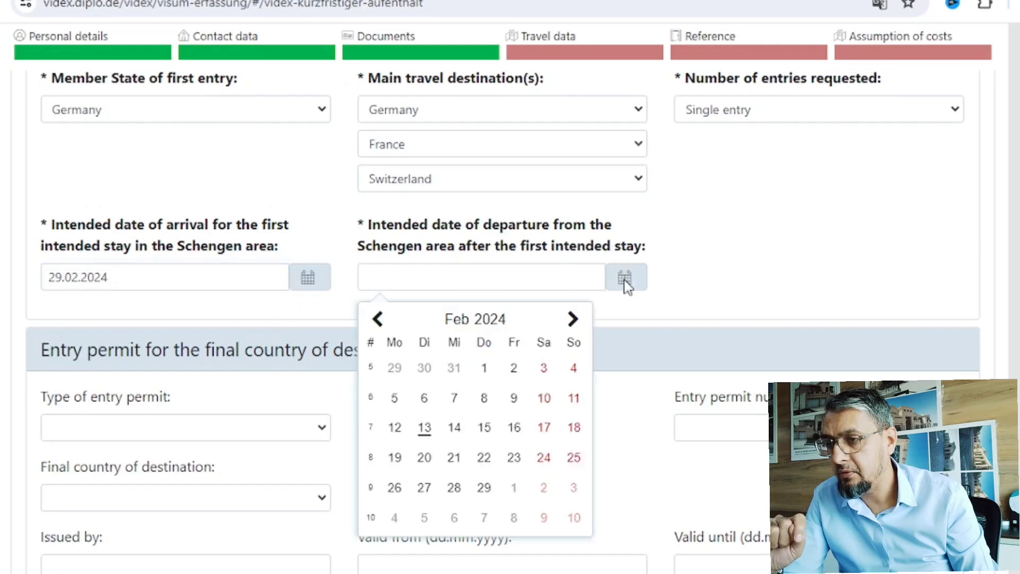
left_click(574, 319)
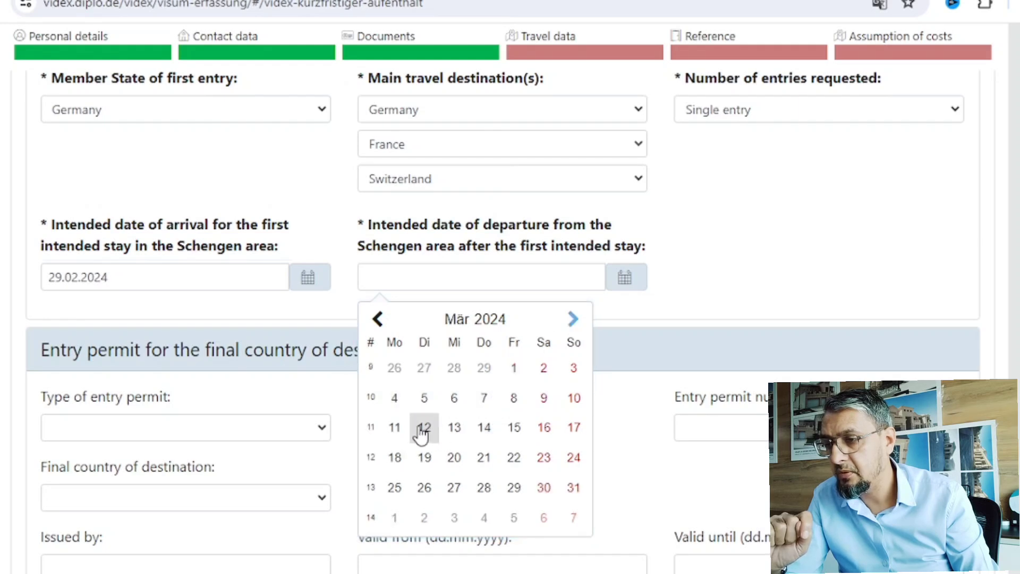
left_click(395, 427)
Choose residence permit as the type of entry permit for the final country of destination and fill in the entry permit number
scroll(306, 376, "down", 3)
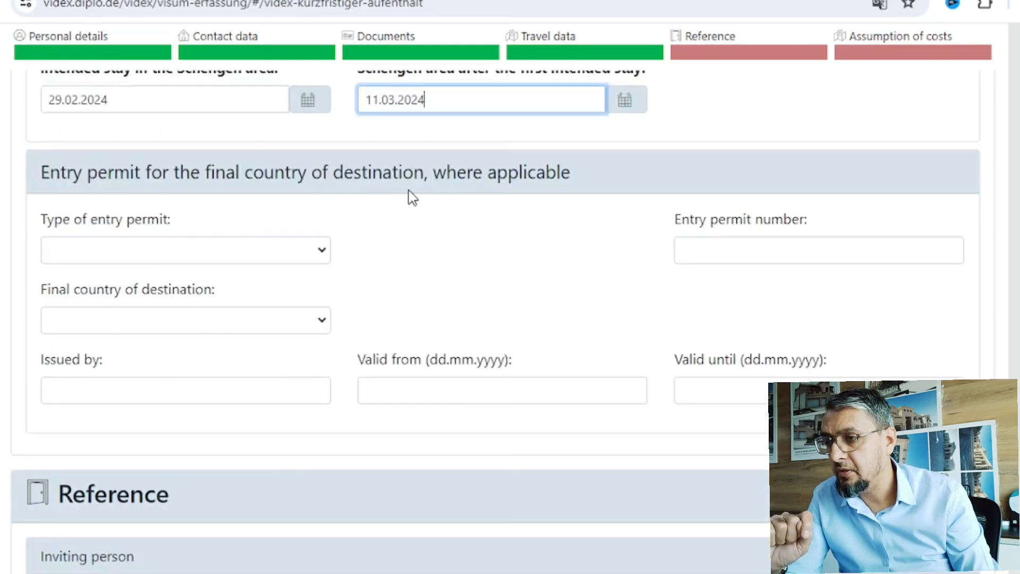
left_click(246, 260)
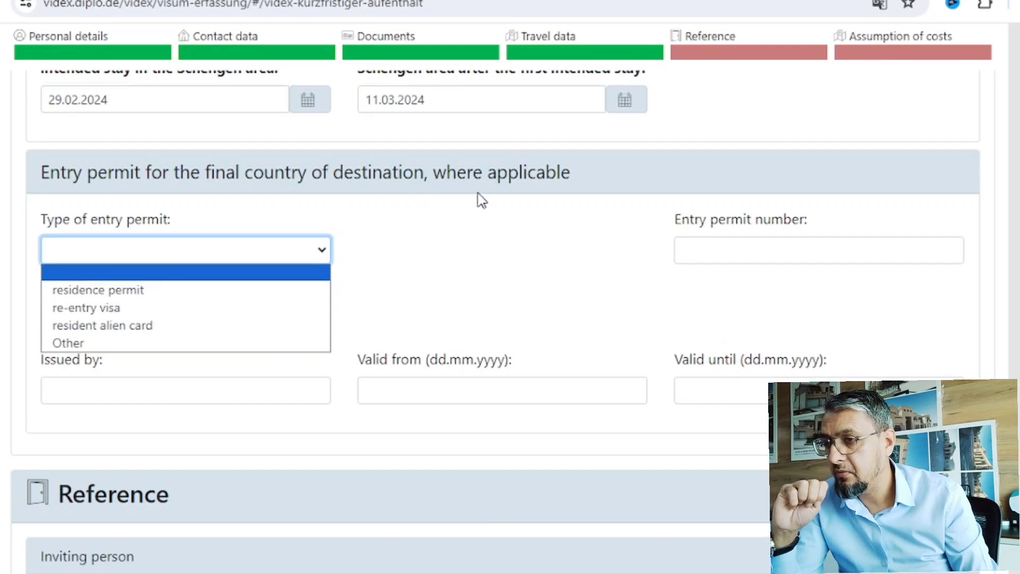
left_click(182, 293)
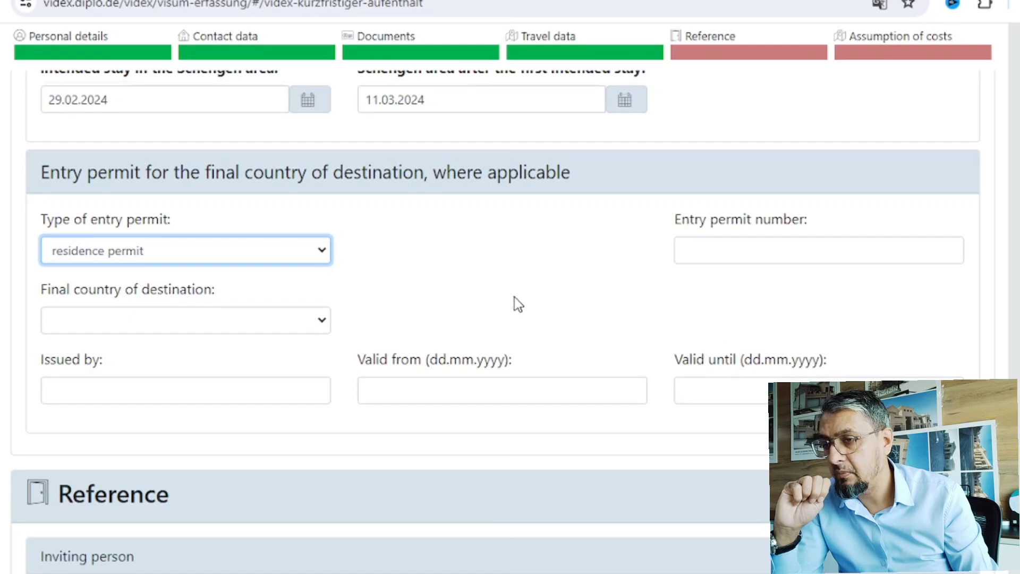
left_click(697, 251)
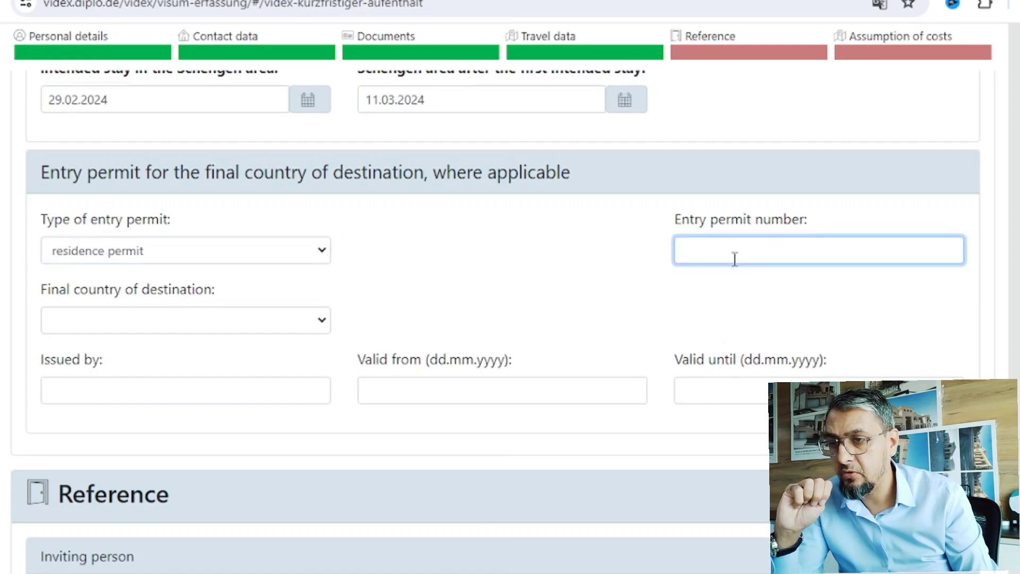
type("123456")
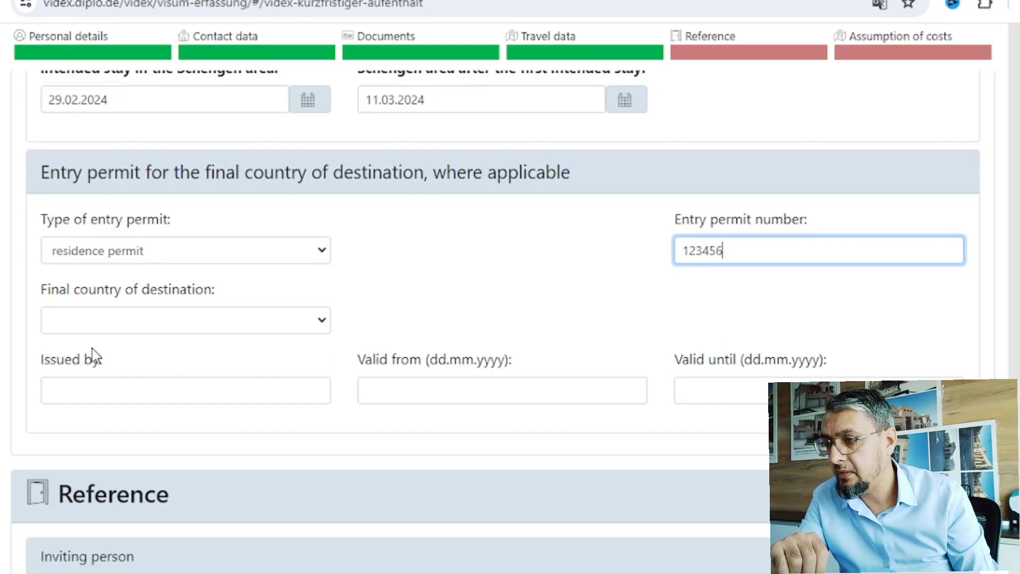
Set the final country of destination for the entry permit to United Arab Emirates
left_click(118, 329)
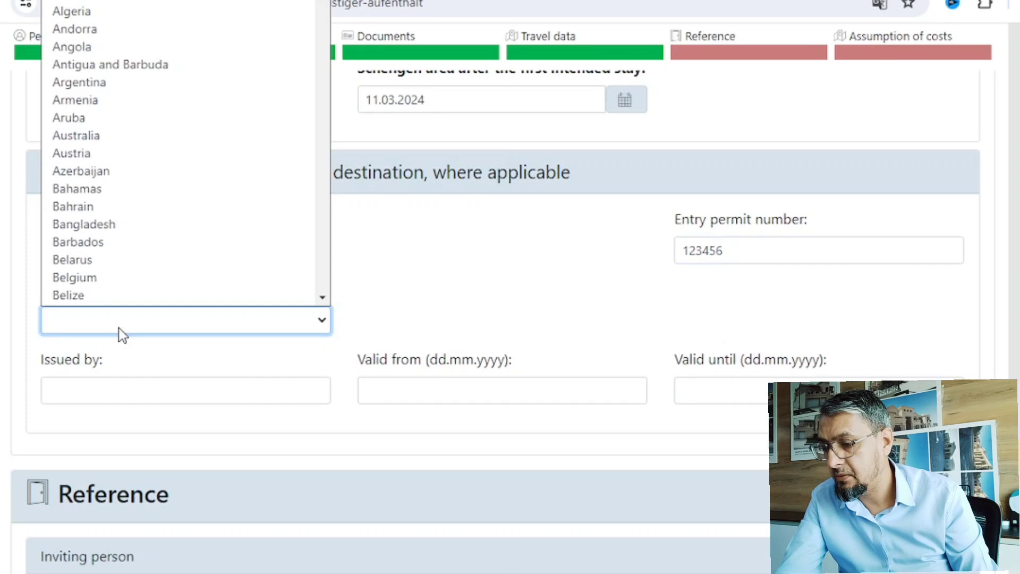
key("u")
key("u")
key("u")
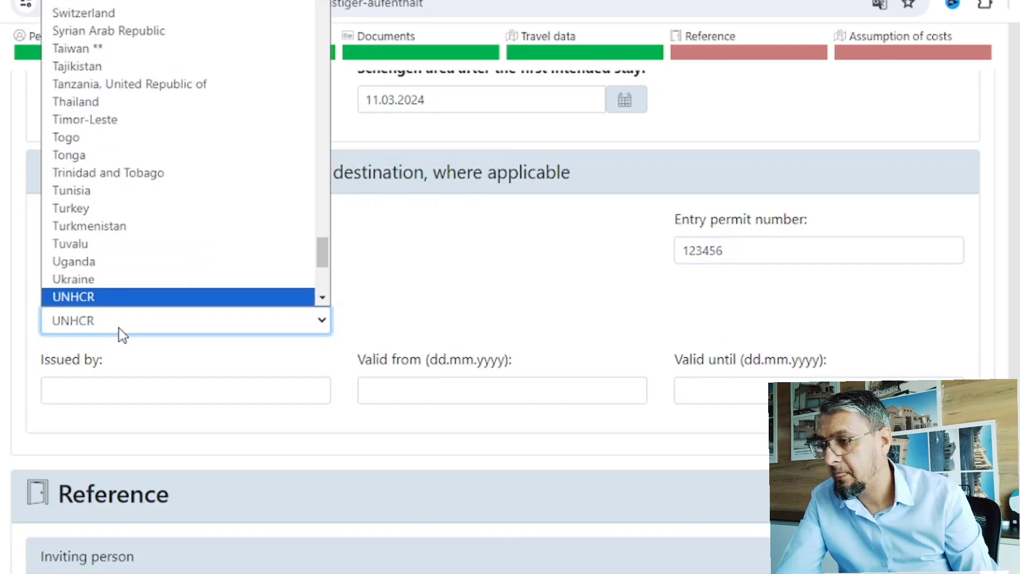
key("u")
key("Return")
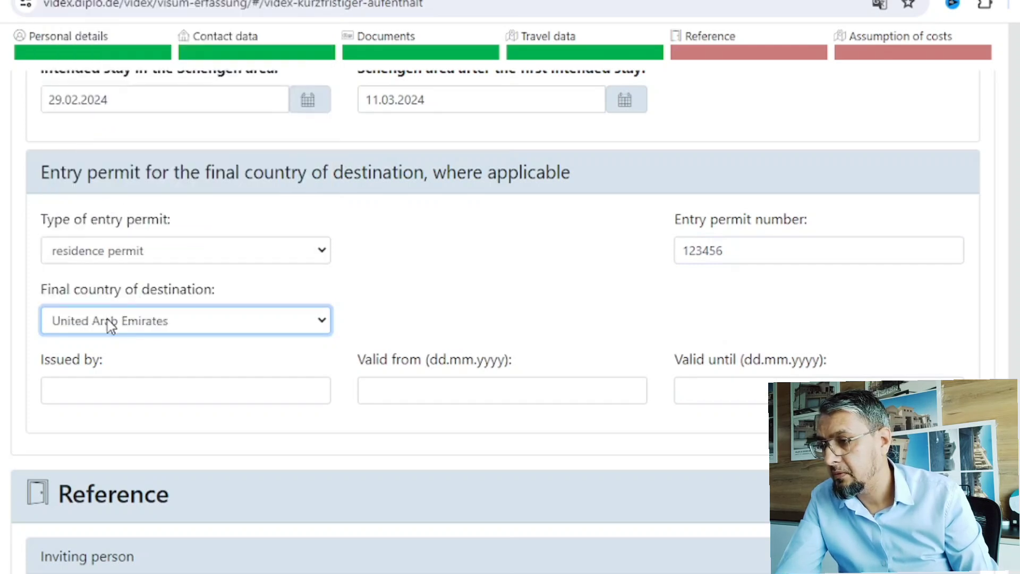
Enter DUBAI UAE as the issuer of the entry permit and set its valid-from date to 01.03.2023
left_click(120, 392)
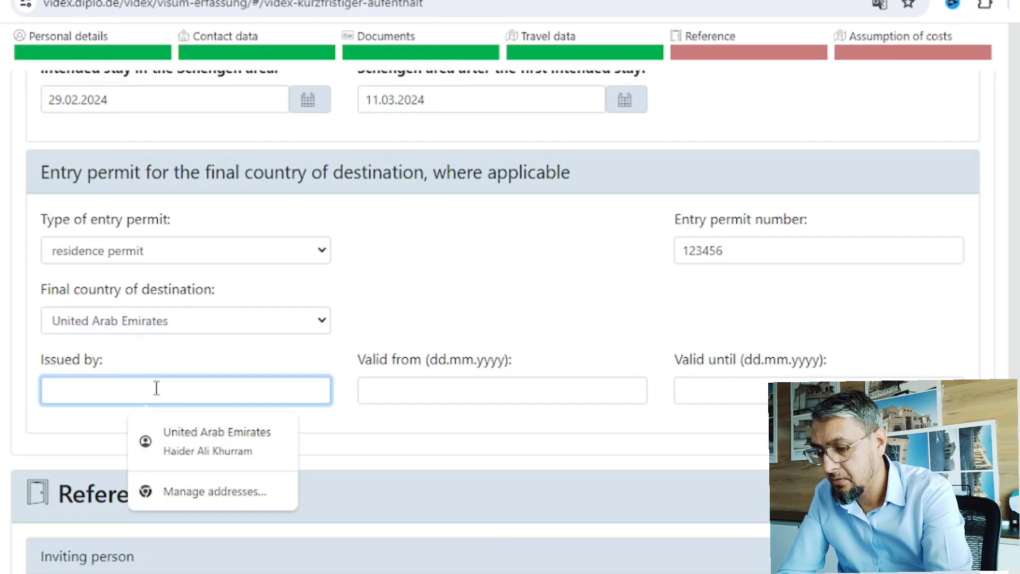
type("DUBAI ")
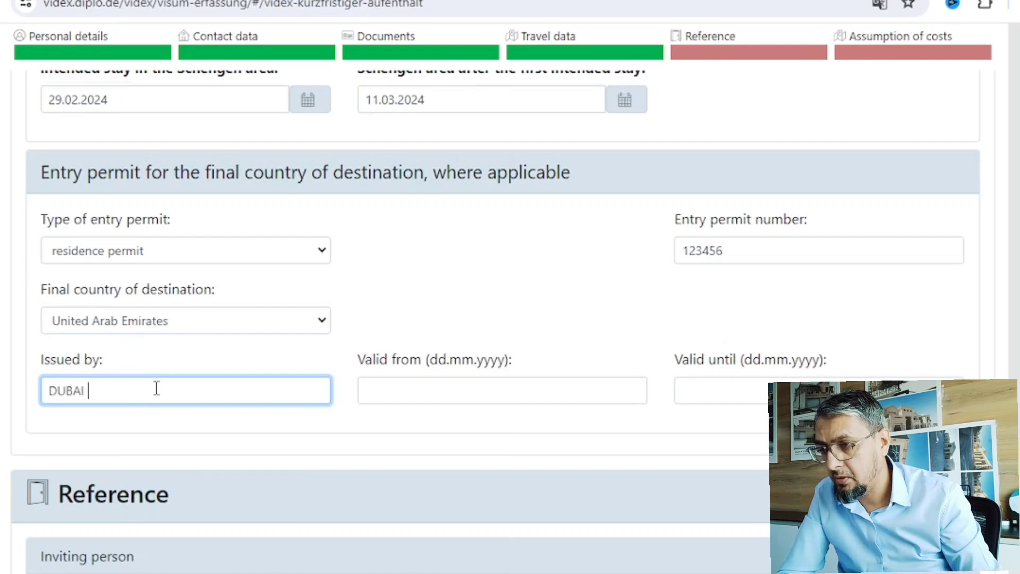
type("UAE")
left_click(397, 393)
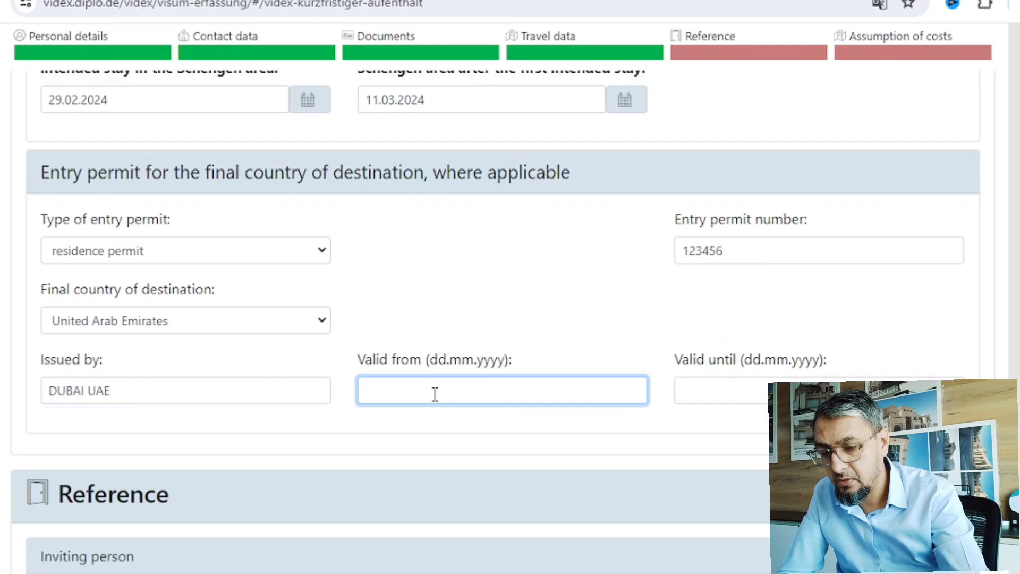
type("0")
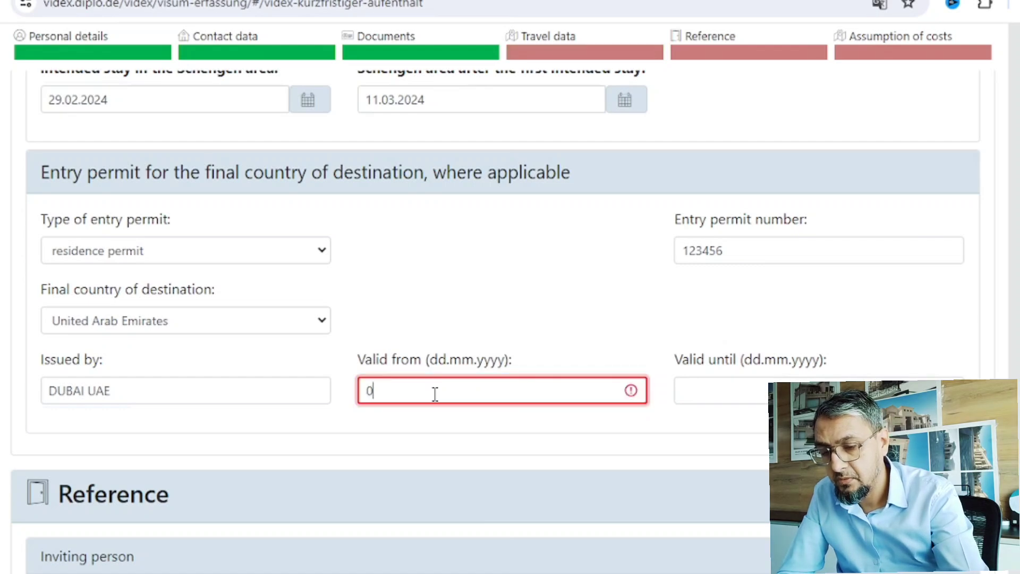
type("1-")
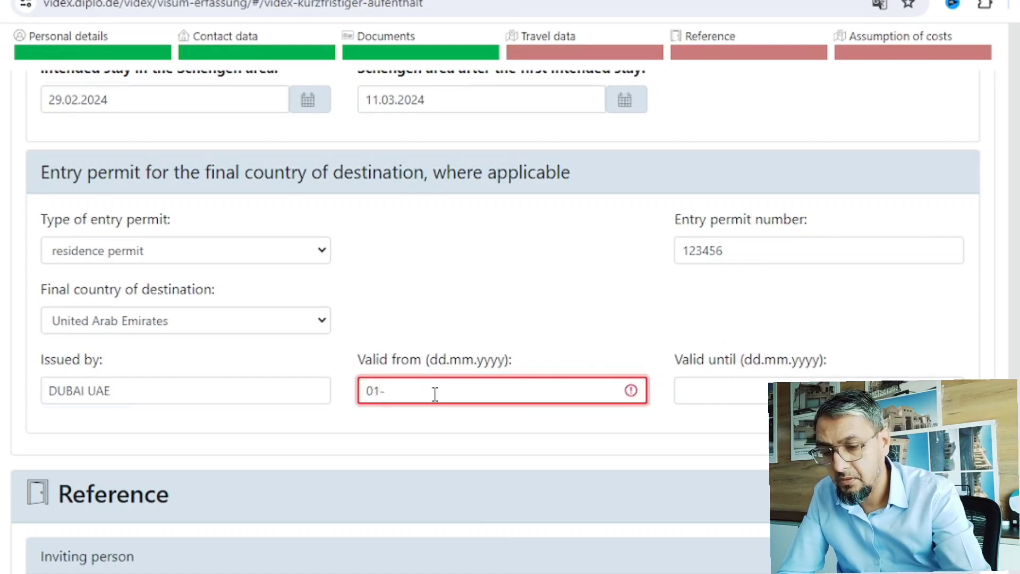
type("03-")
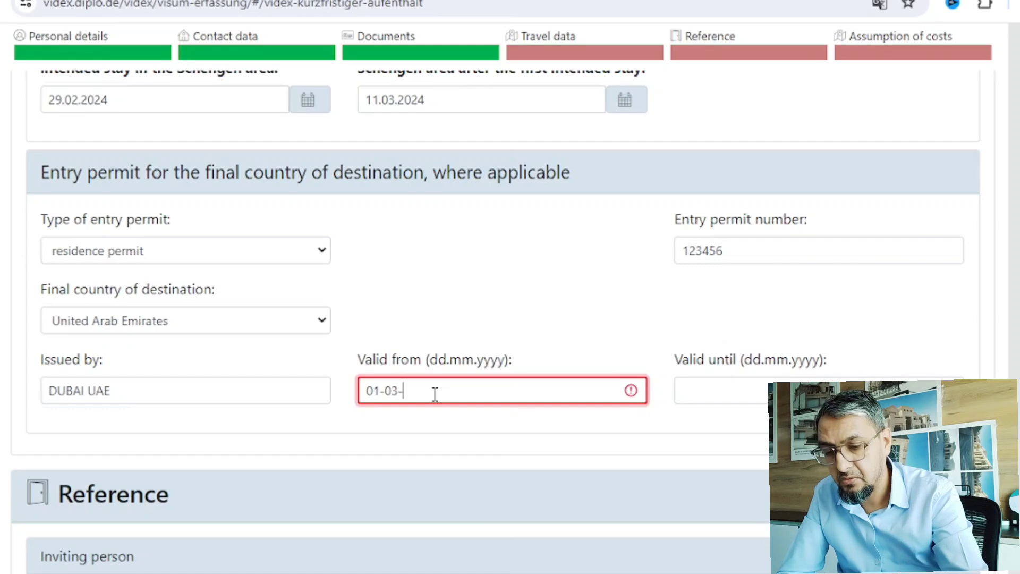
type("2023")
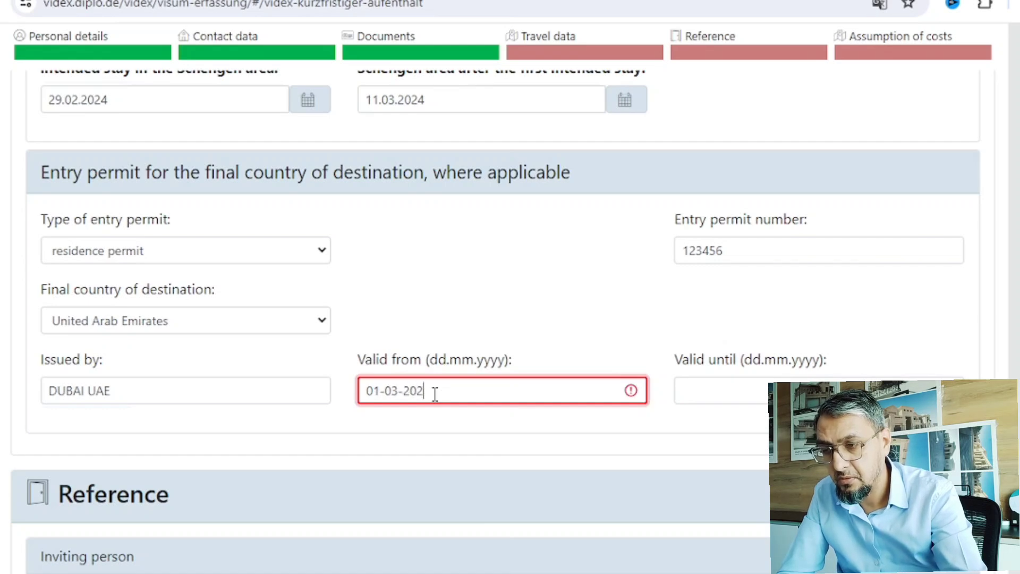
Set the entry permit's valid-until date to 01.03.2025
left_click(751, 400)
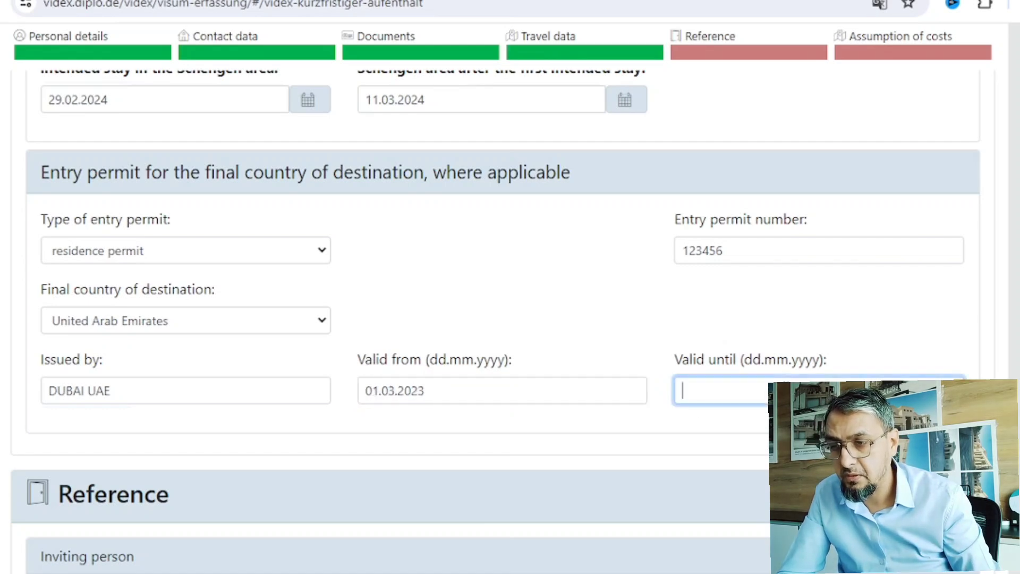
type("1")
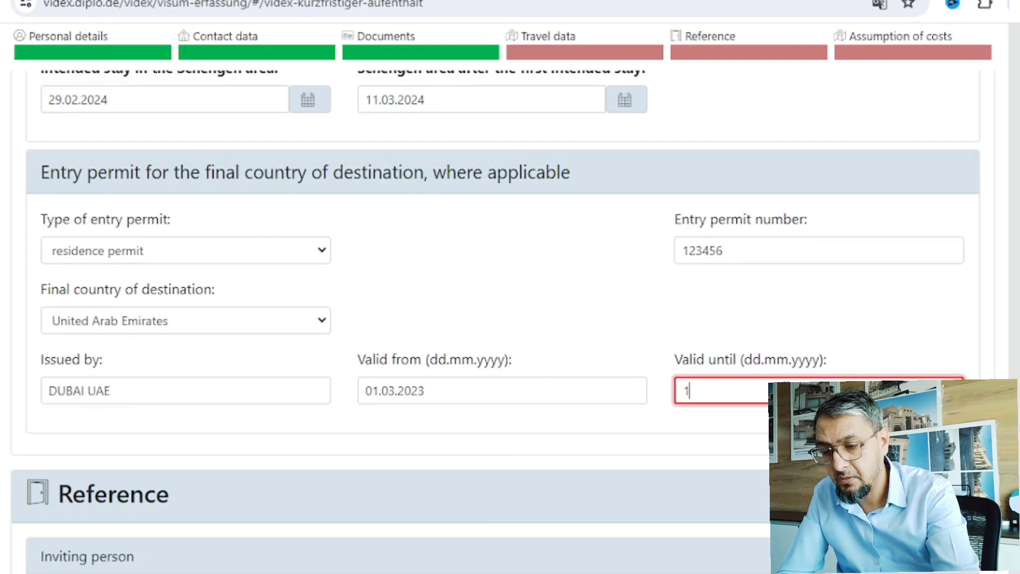
key("BackSpace")
type("01-0")
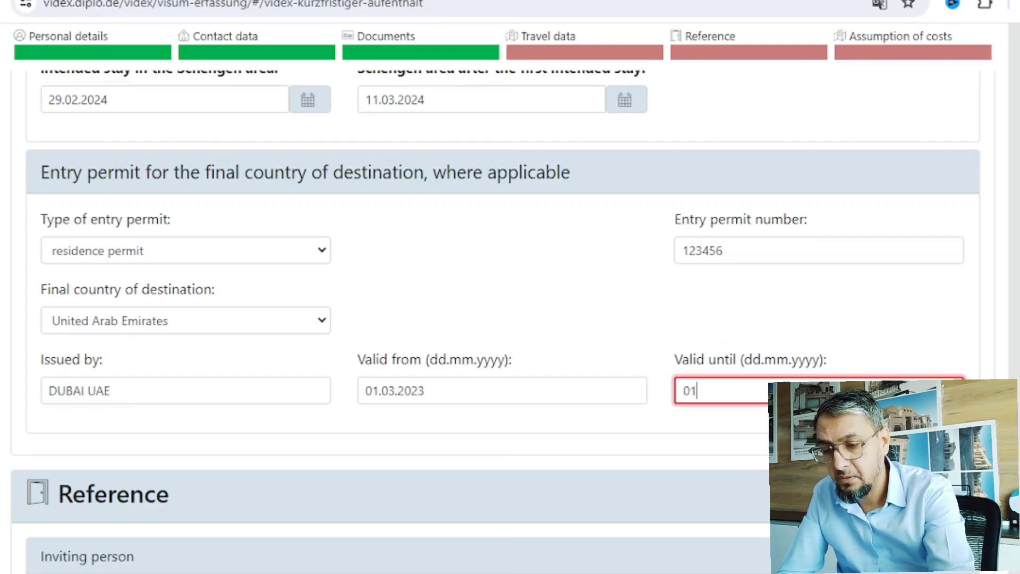
type("3-")
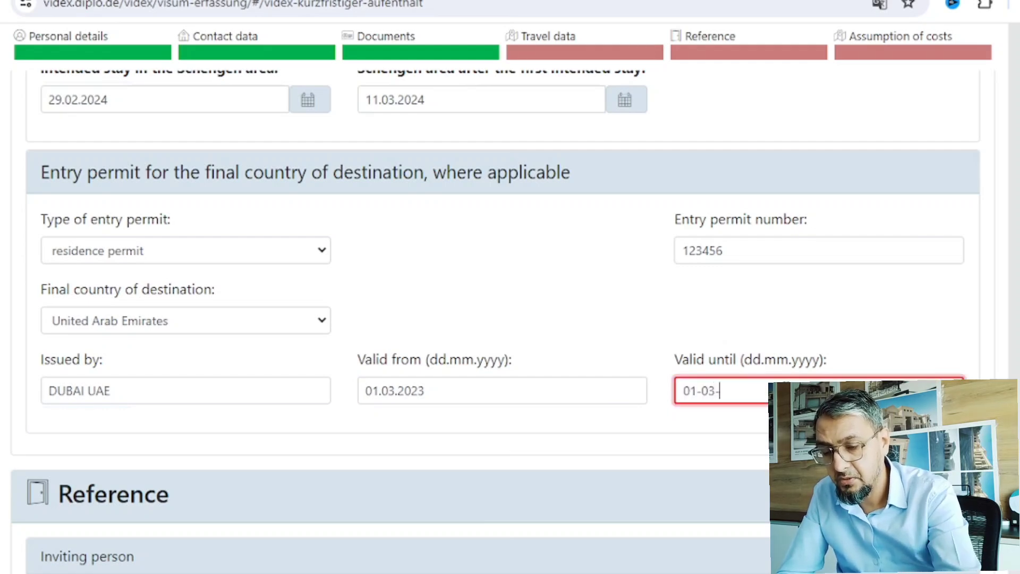
type("2025")
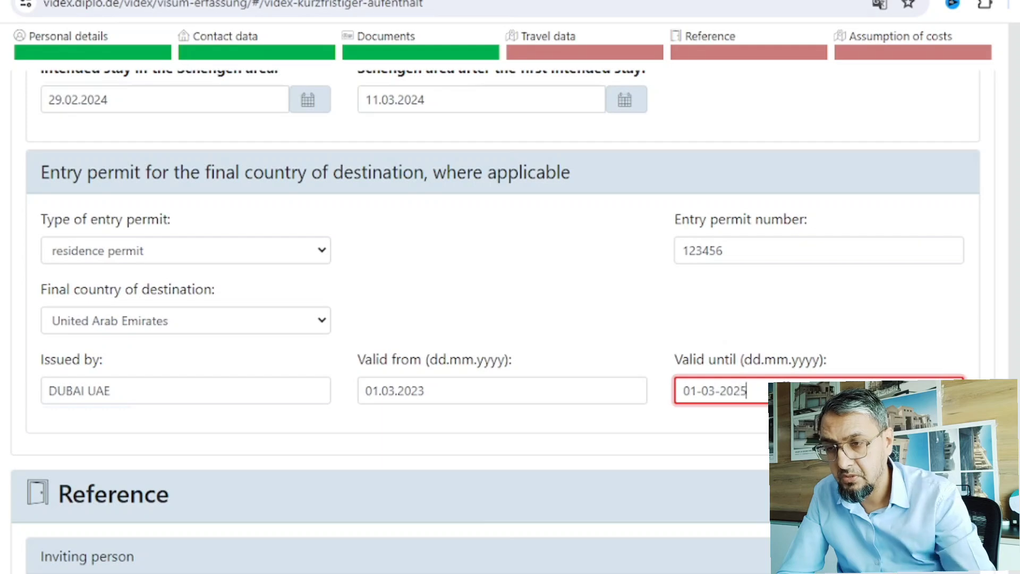
left_click(611, 438)
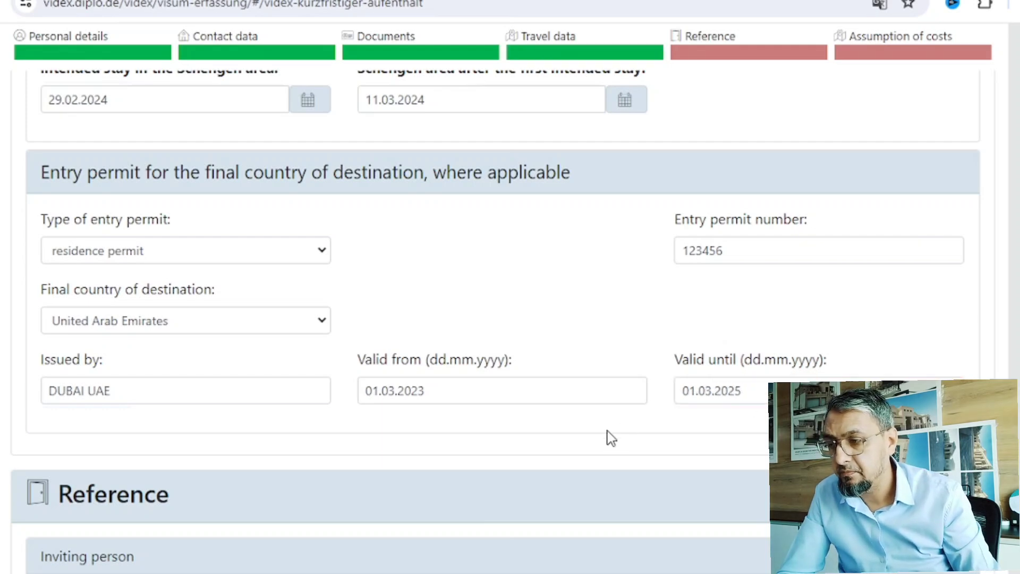
Set the type of reference to No reference person
scroll(611, 438, "down", 5)
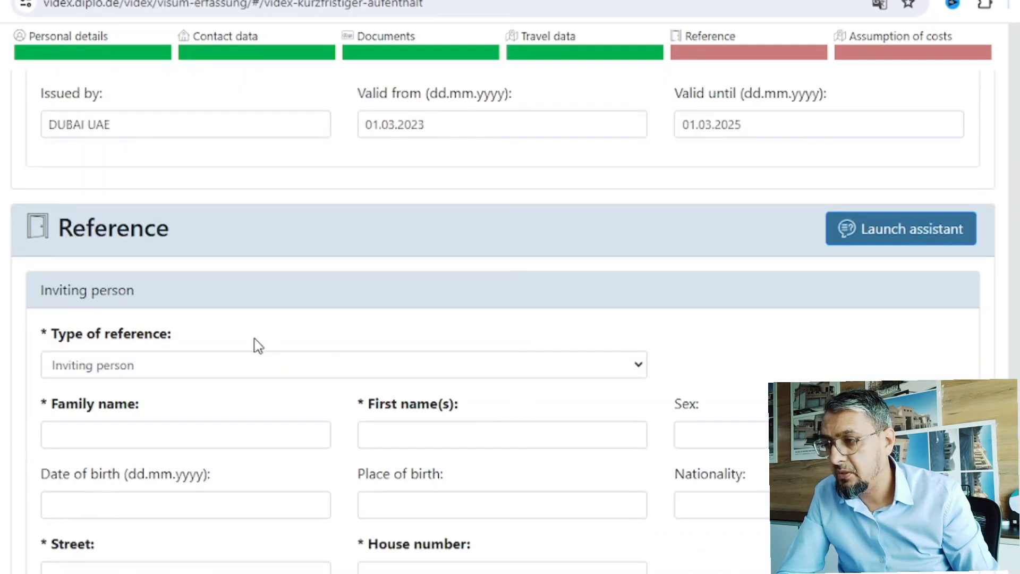
scroll(246, 346, "down", 3)
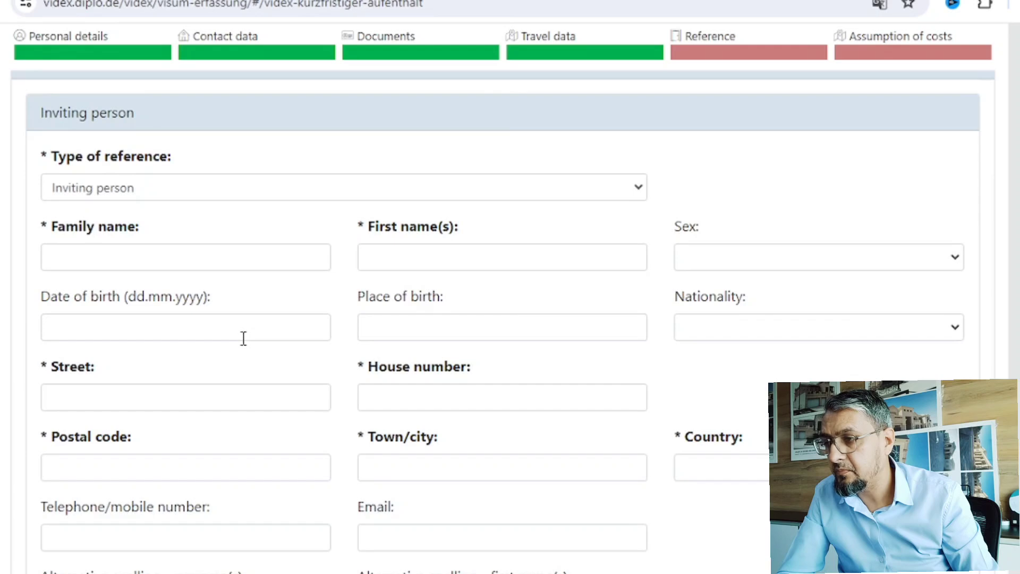
left_click(203, 192)
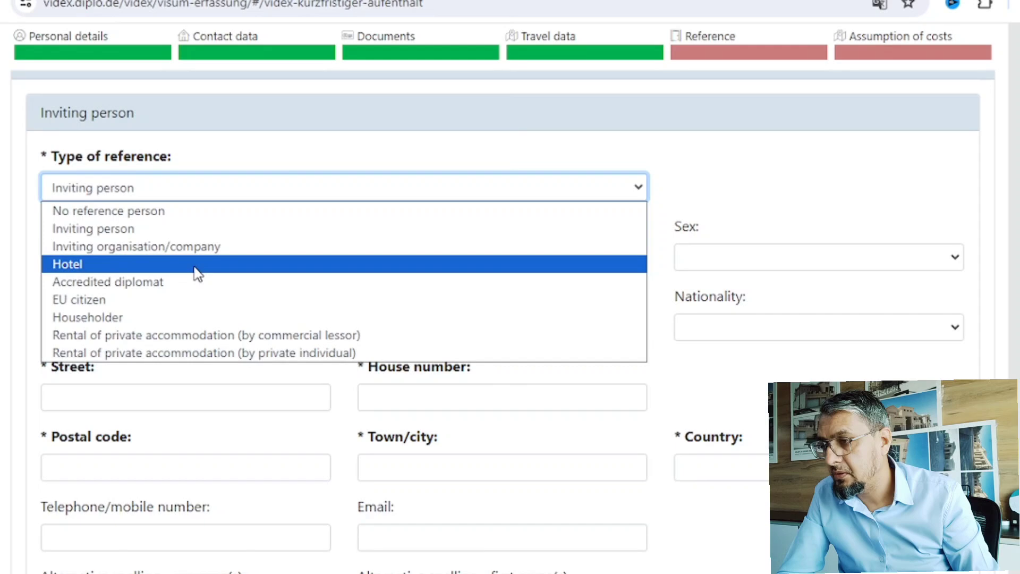
left_click(168, 213)
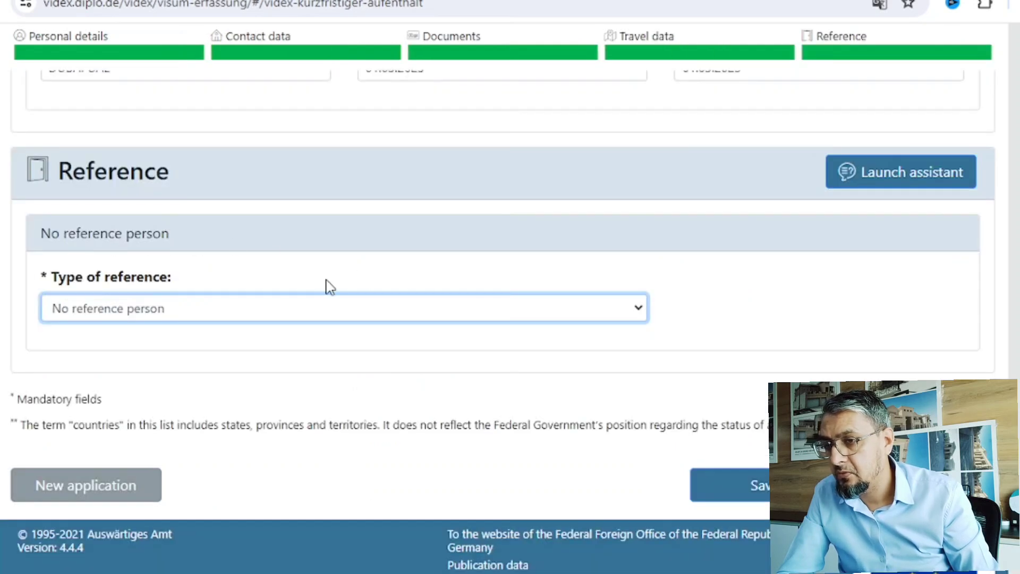
Switch the type of reference to Hotel, with ASSADA as the hotel name and a placeholder hotel reservation number
left_click(275, 315)
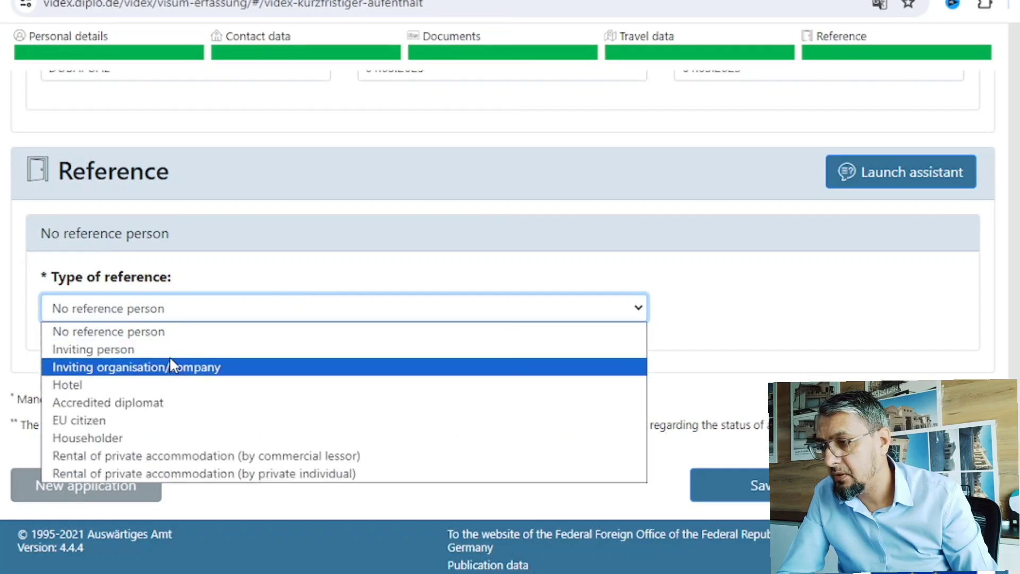
left_click(184, 385)
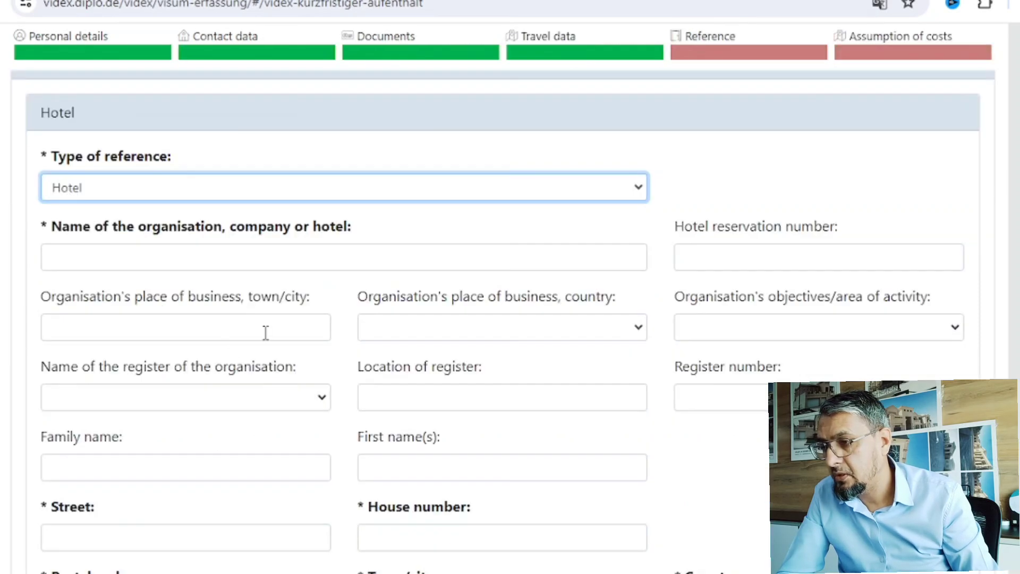
scroll(266, 332, "down", 2)
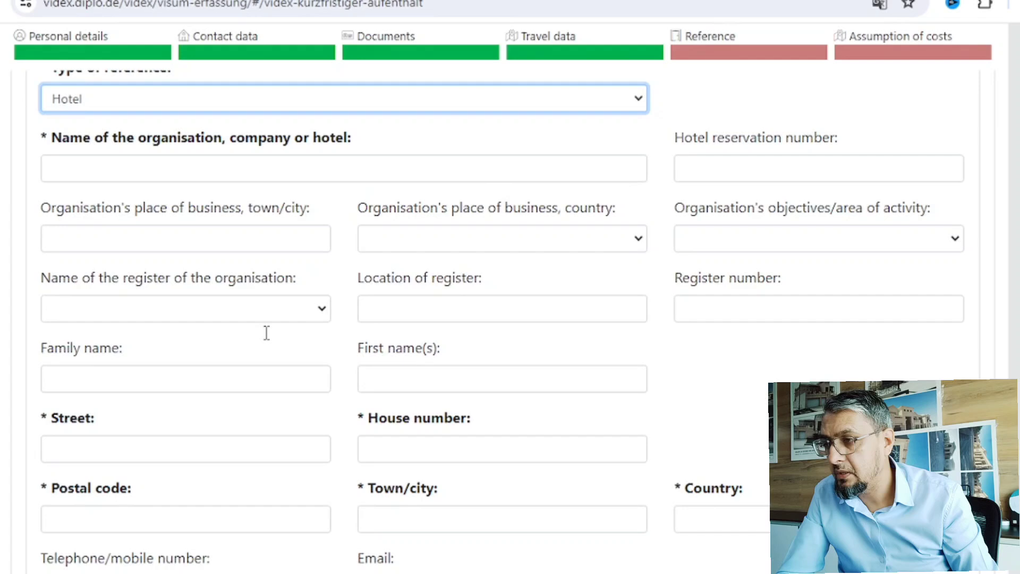
left_click(133, 171)
type("ASSADA")
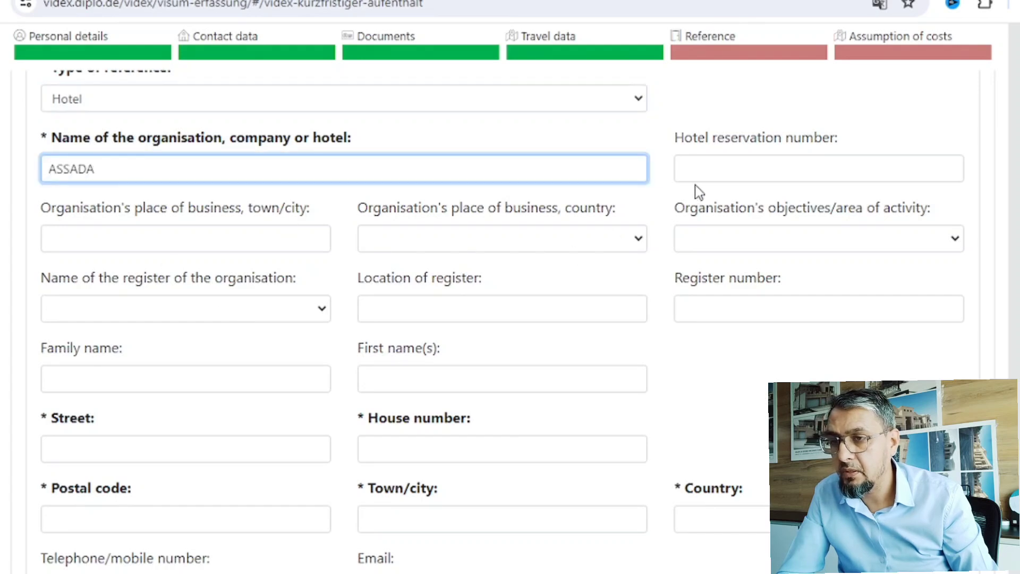
left_click(702, 178)
type("ASDA")
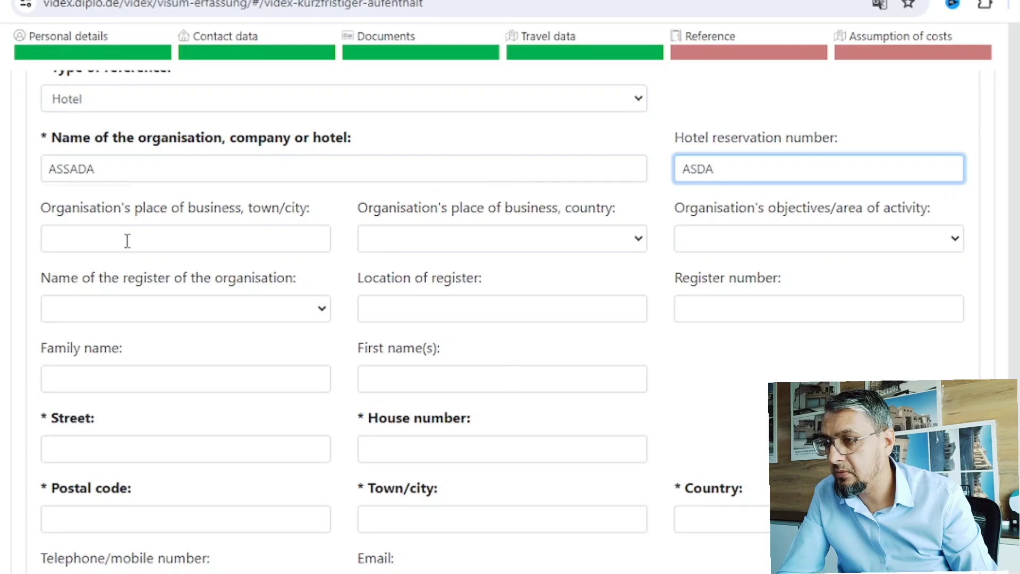
Set the hotel's place of business to Germany as the country and DGFD as the town
left_click(128, 241)
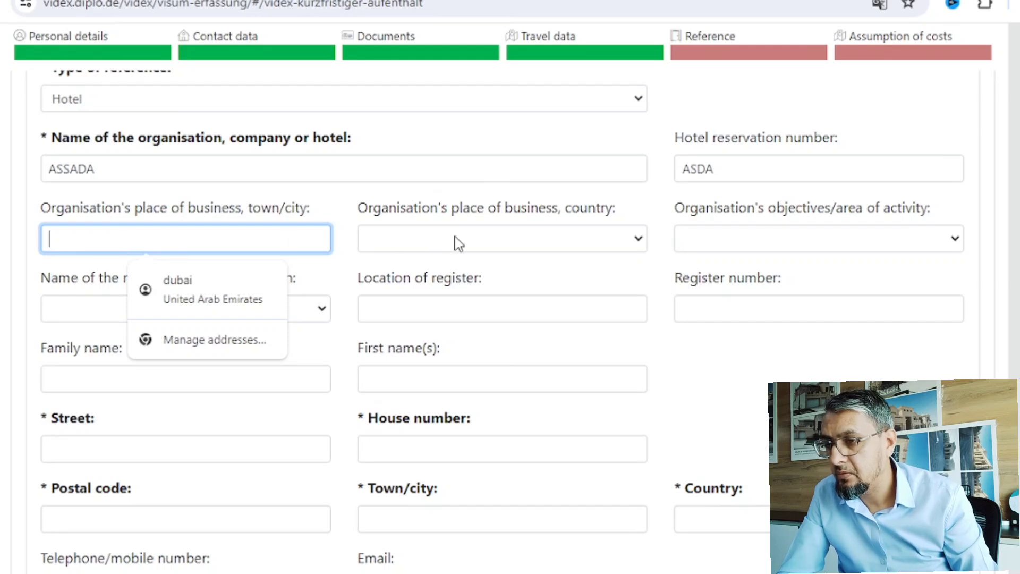
left_click(471, 247)
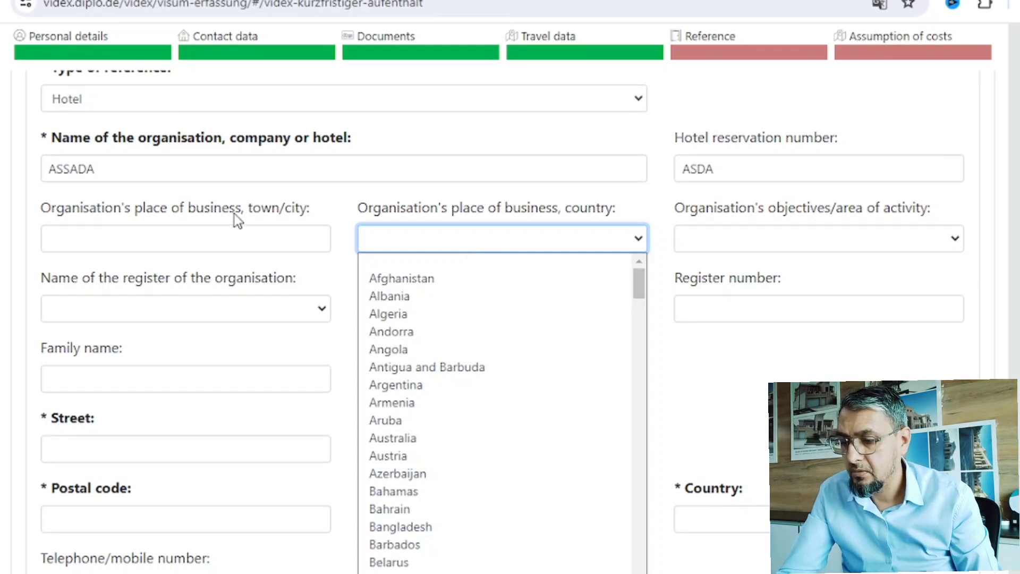
key("g")
key("Down")
key("Down")
key("Down")
key("Down")
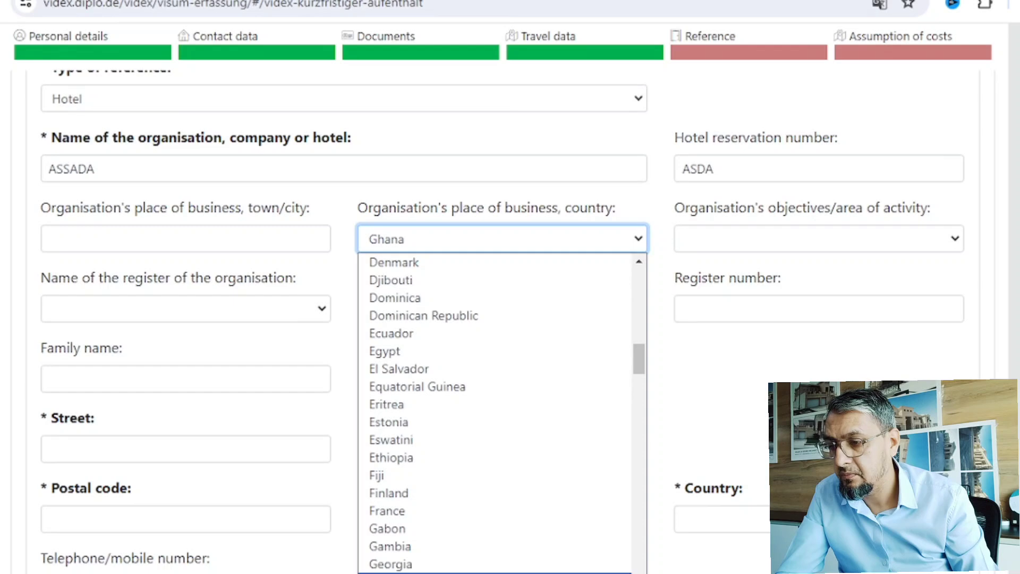
left_click(396, 572)
left_click(182, 234)
type("DGFD")
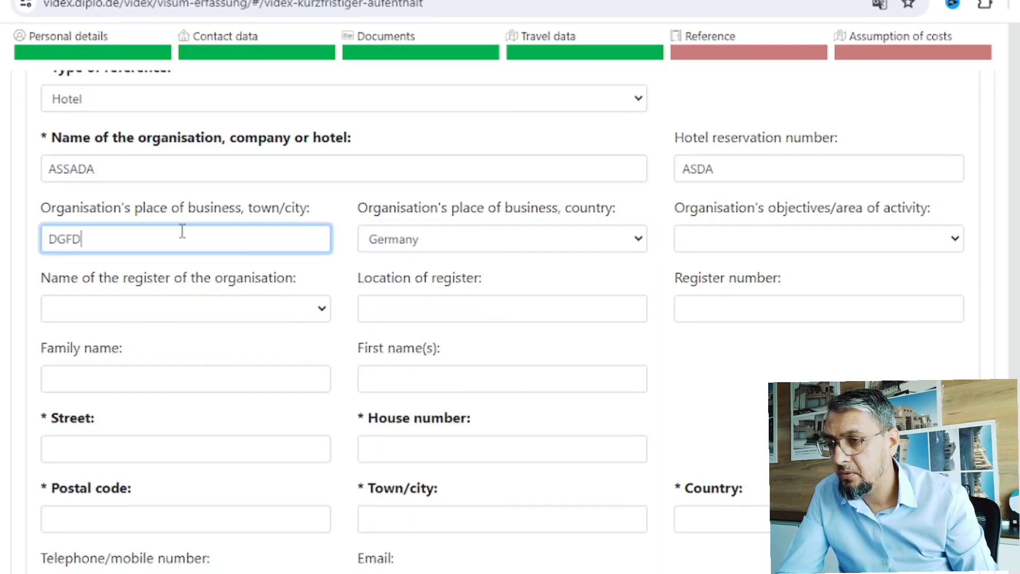
Set the organisation's area of activity to Tourism and show the available register names
left_click(739, 243)
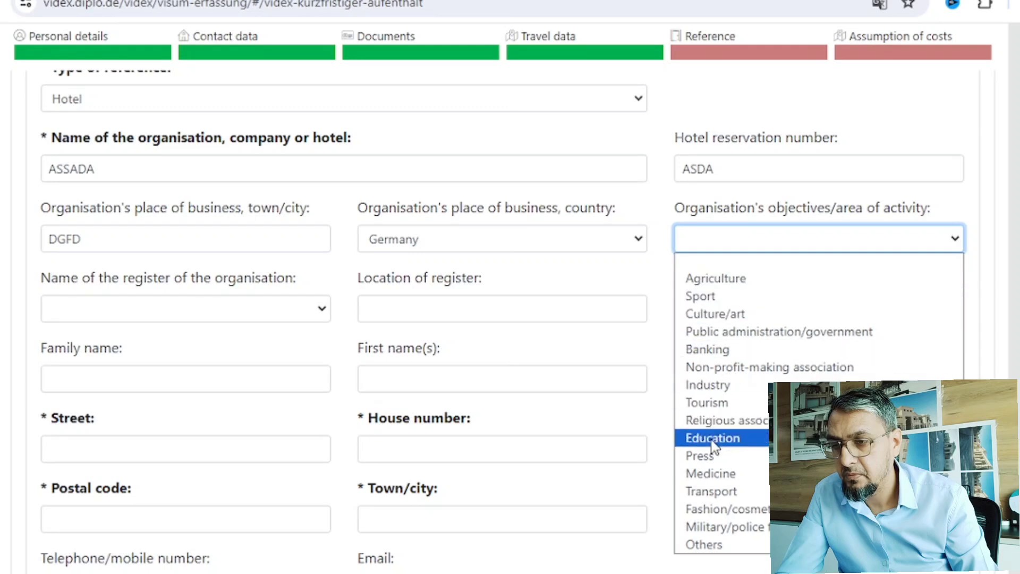
left_click(721, 405)
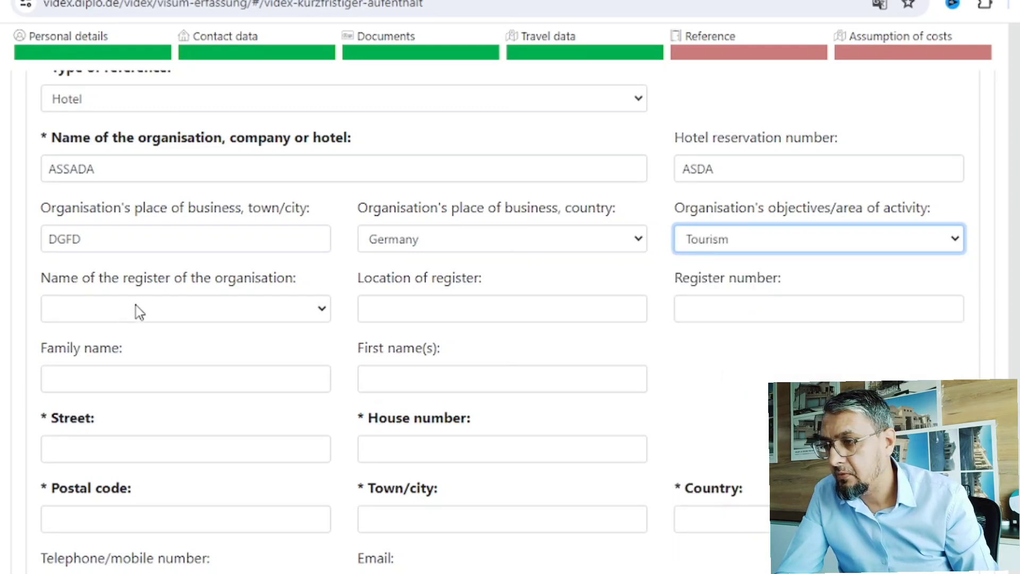
left_click(171, 310)
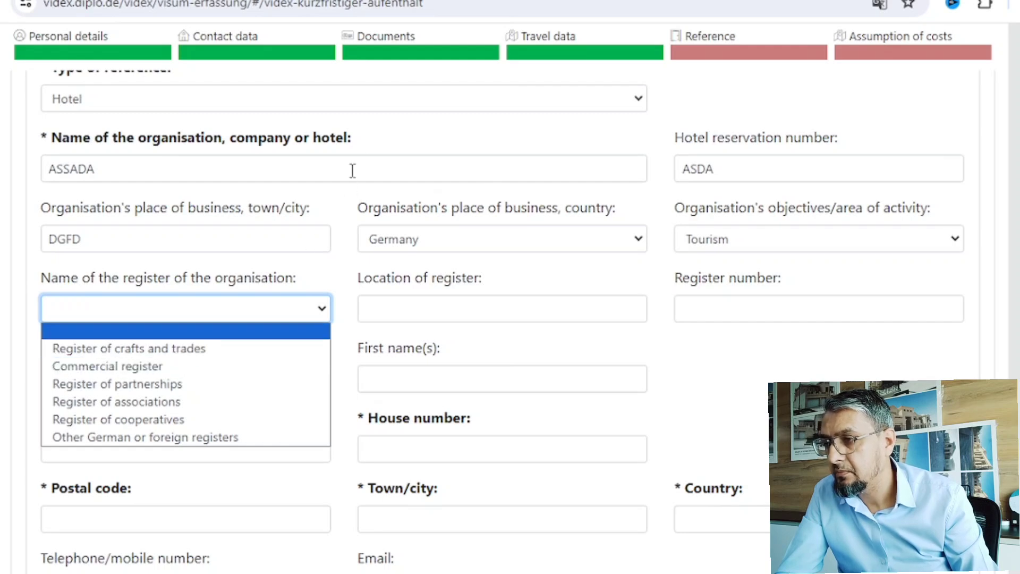
Change the type of reference from Hotel back to No reference person
scroll(330, 166, "up", 2)
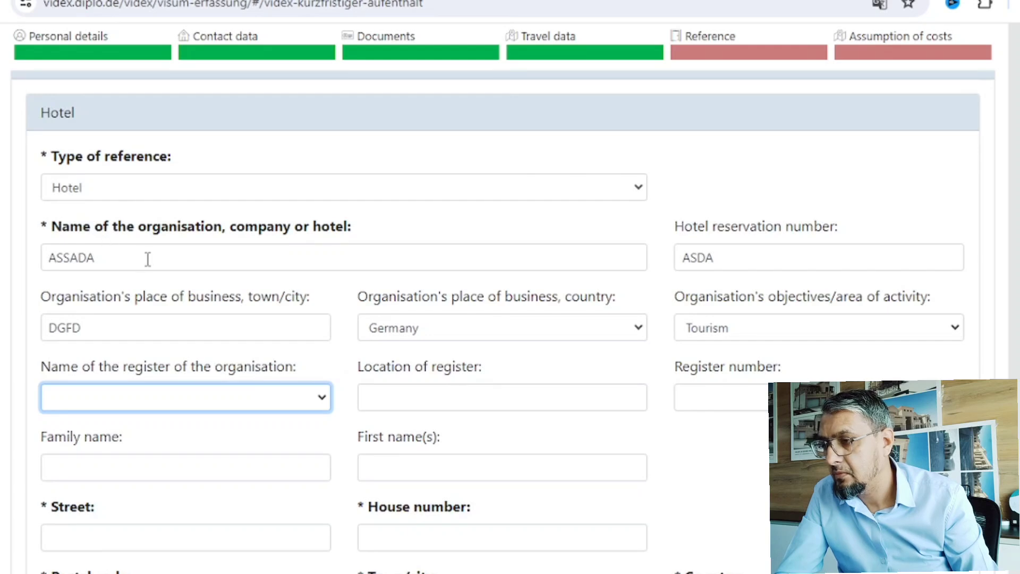
left_click(176, 200)
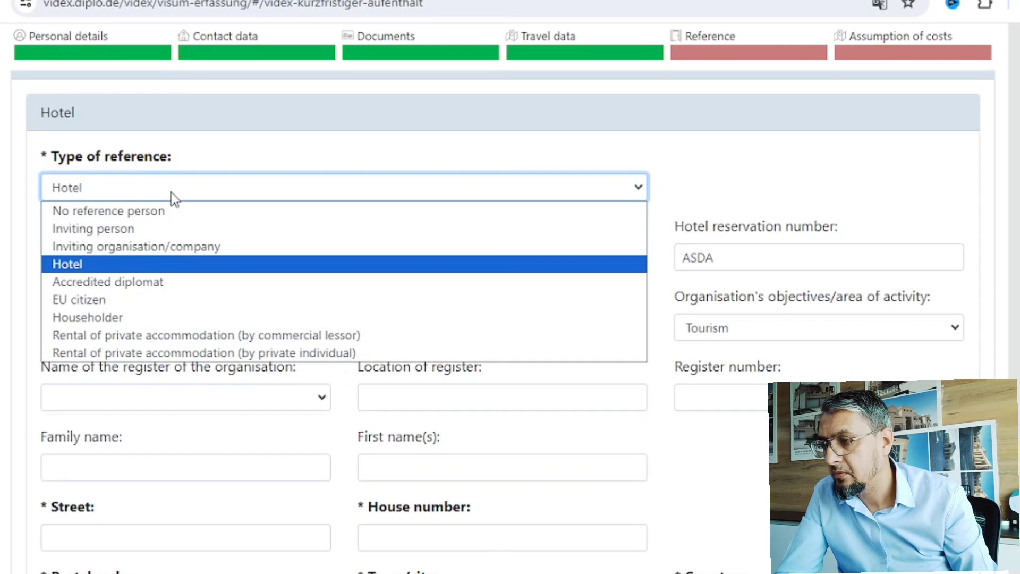
left_click(151, 213)
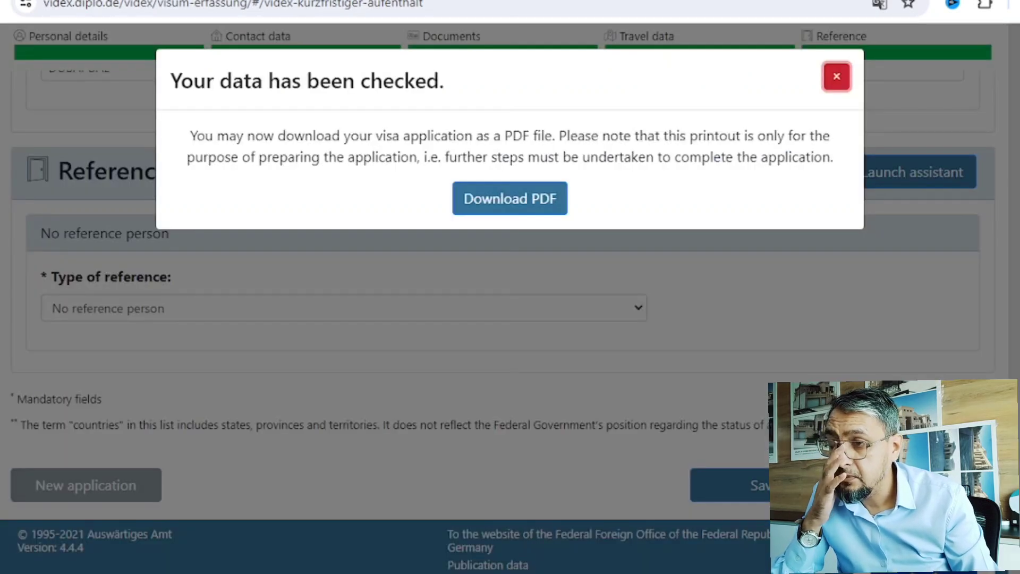
Download the checked visa application as a PDF and review its filled-in pages through to the barcode page and back before closing it
left_click(519, 197)
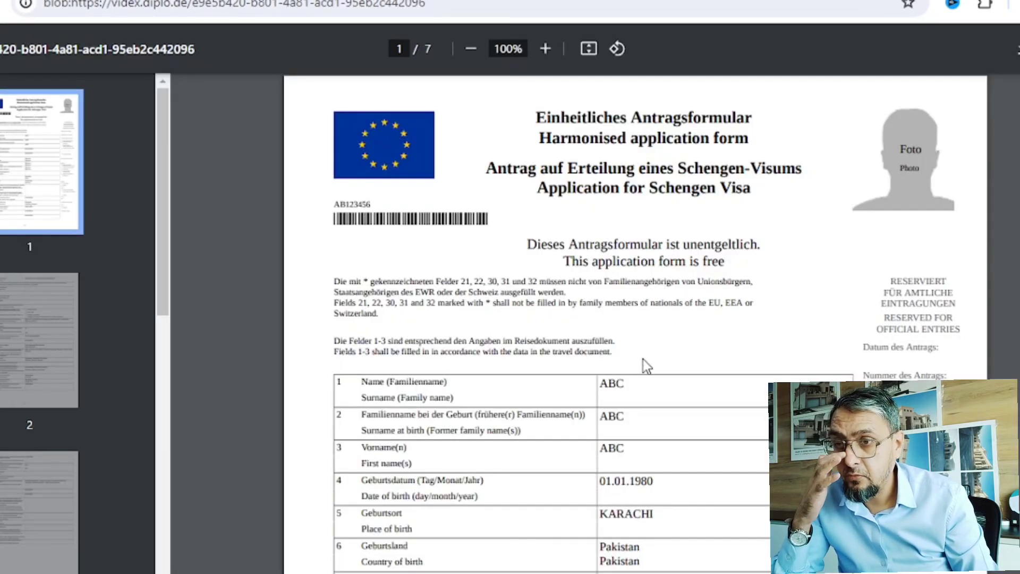
scroll(730, 353, "down", 8)
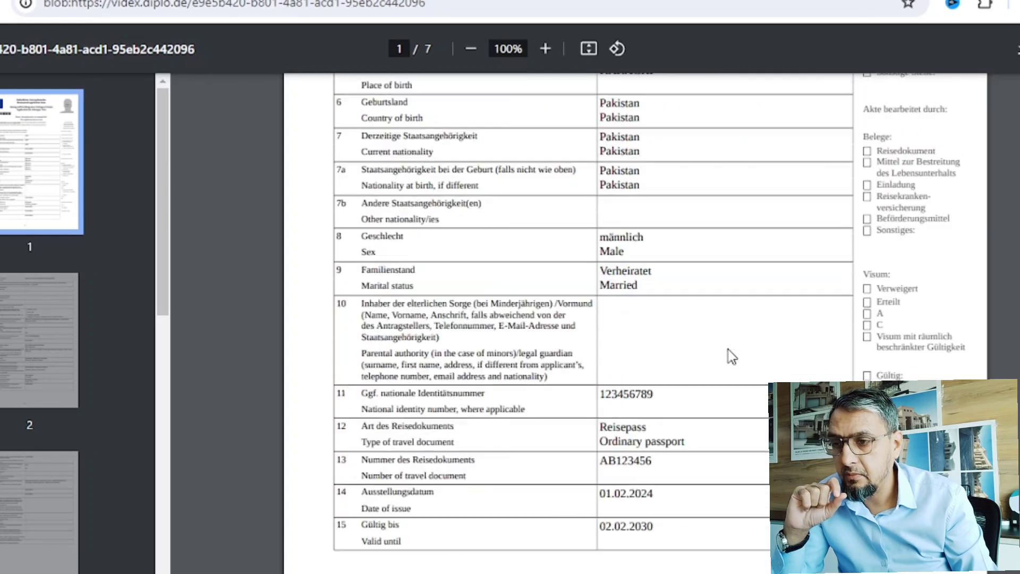
scroll(729, 349, "down", 20)
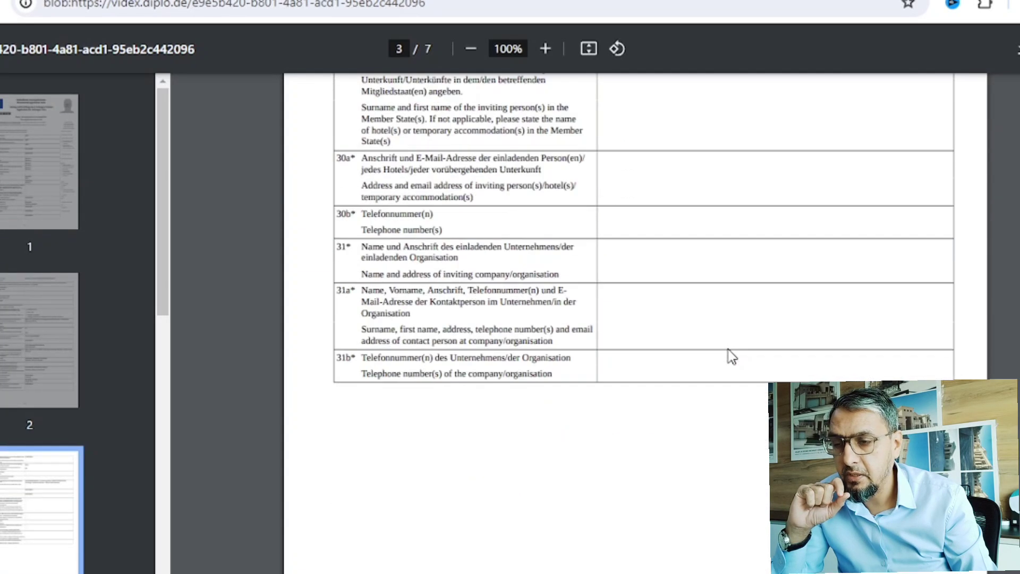
scroll(729, 350, "down", 20)
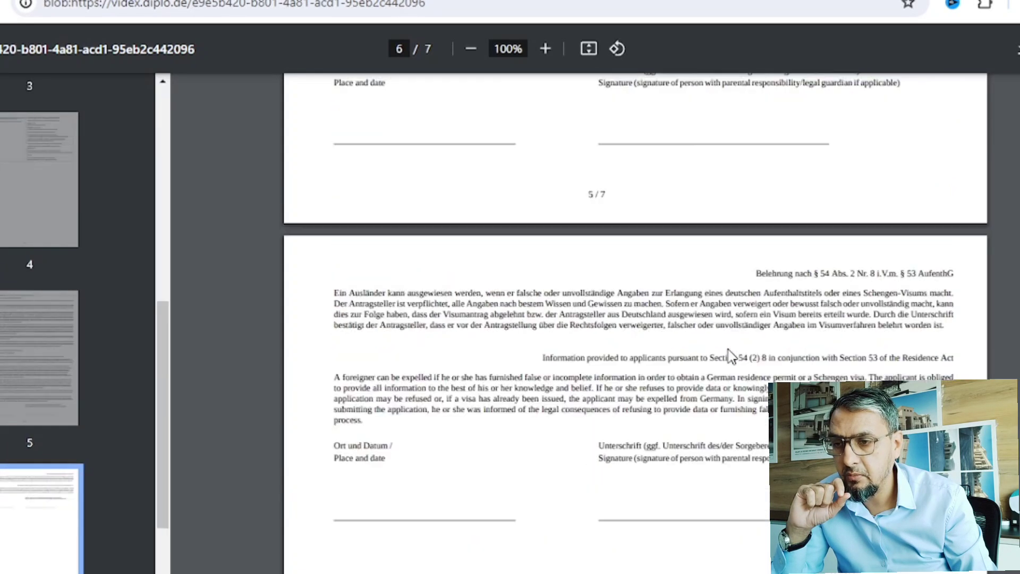
scroll(730, 355, "down", 20)
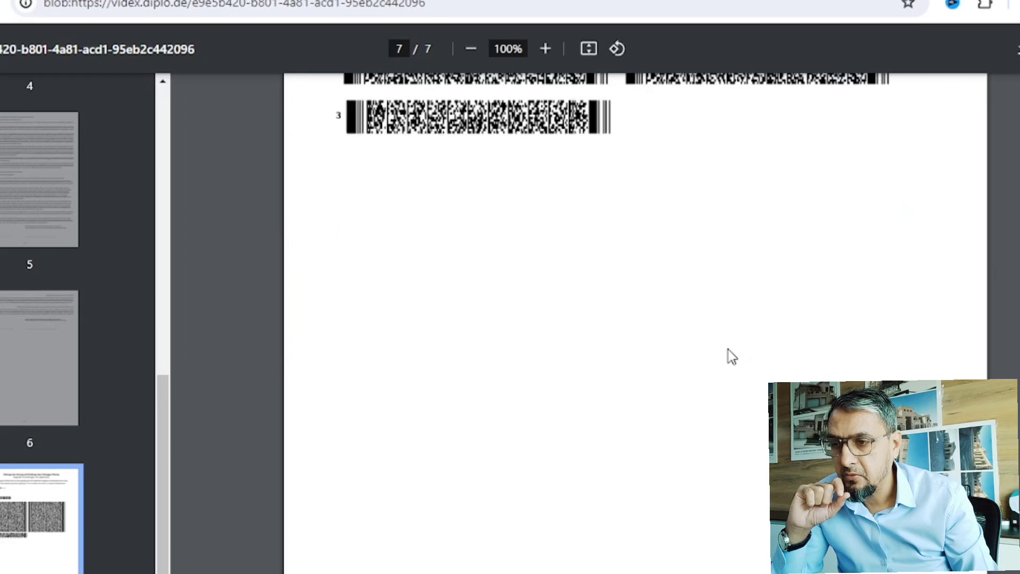
scroll(732, 357, "up", 20)
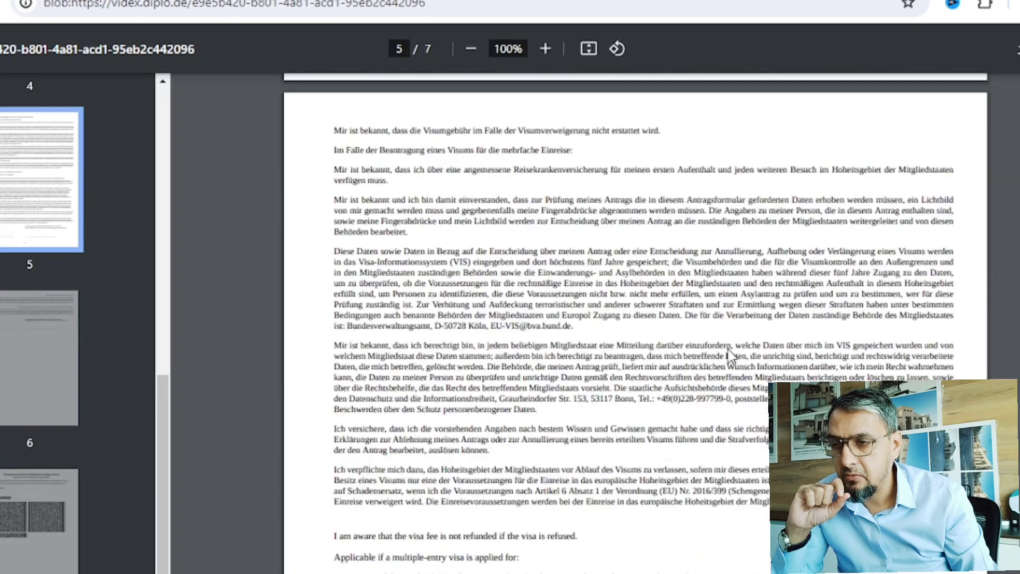
scroll(732, 356, "up", 15)
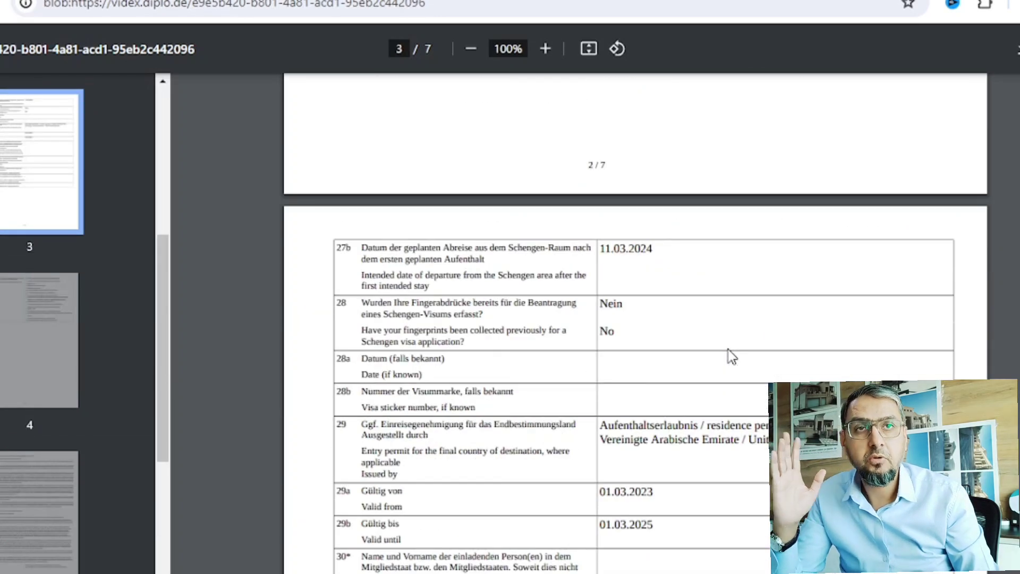
scroll(732, 356, "up", 20)
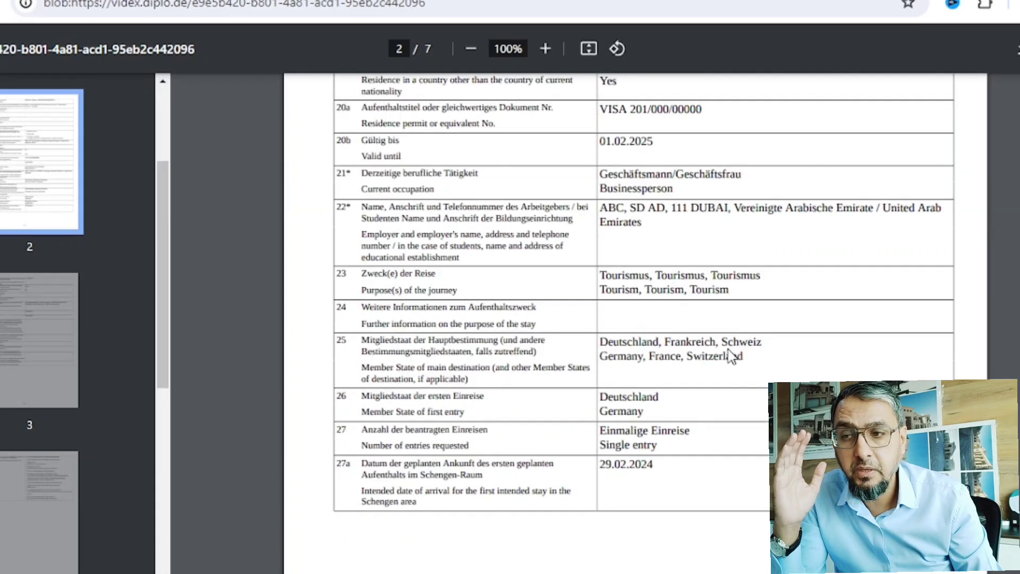
scroll(732, 356, "up", 1)
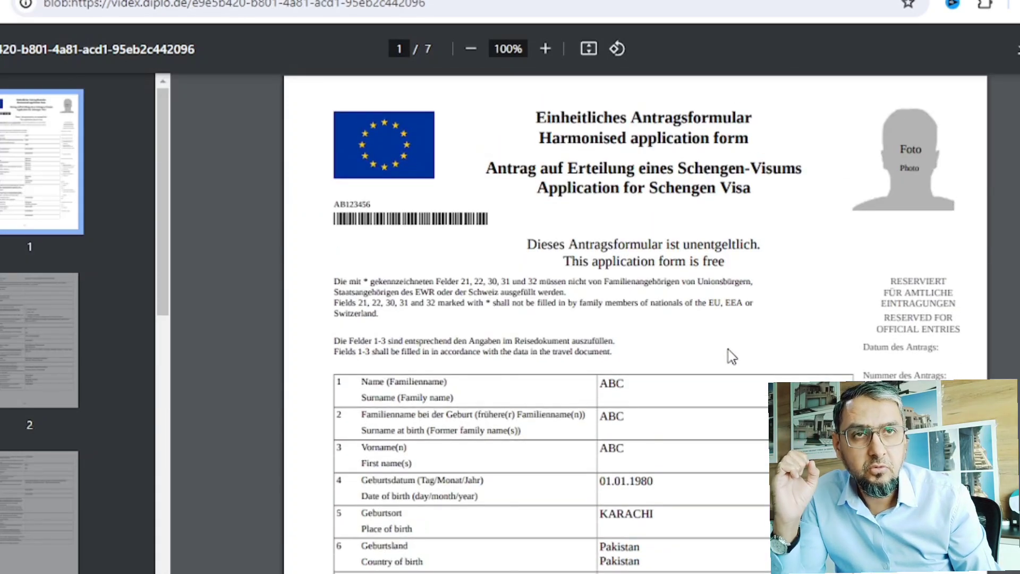
key("ctrl+w")
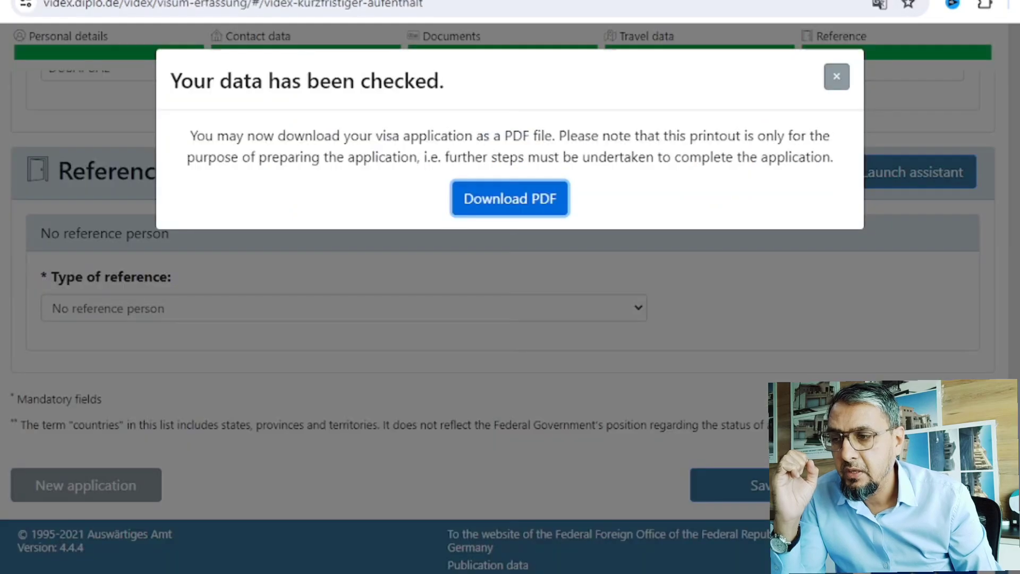
key("Escape")
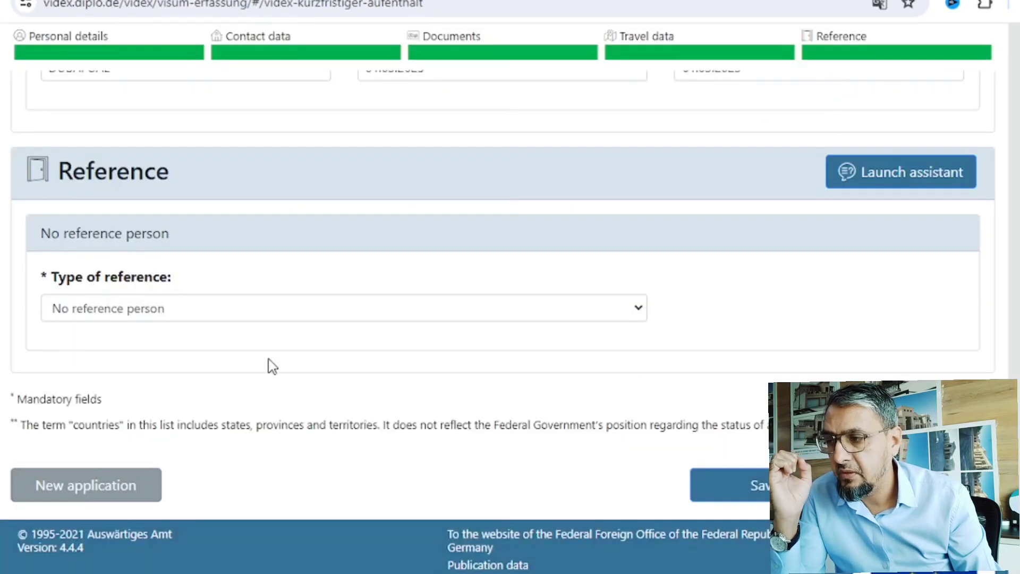
Set the type of reference to Hotel and view the hotel's register, address and contact fields
left_click(130, 314)
left_click(116, 387)
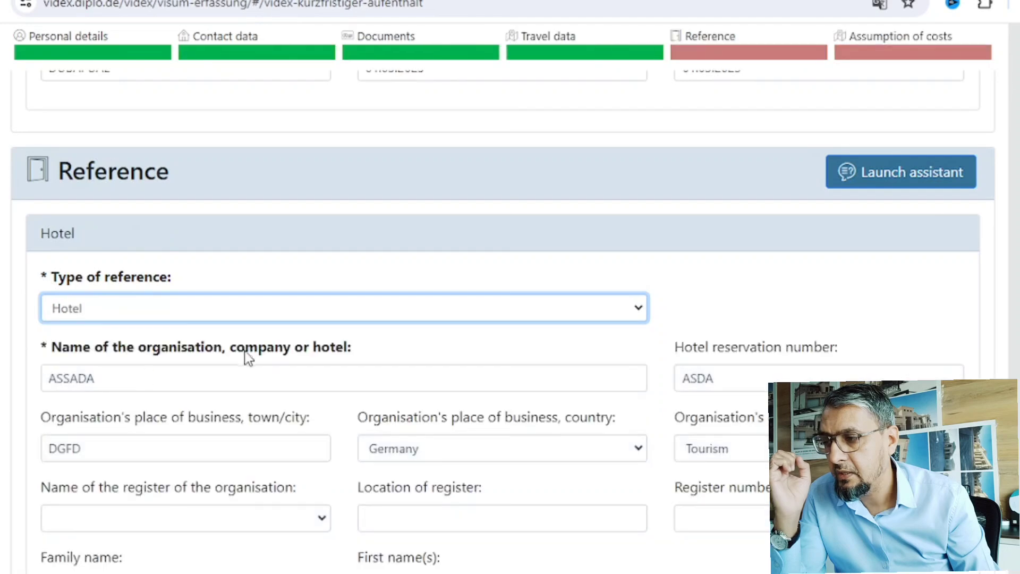
scroll(195, 391, "down", 6)
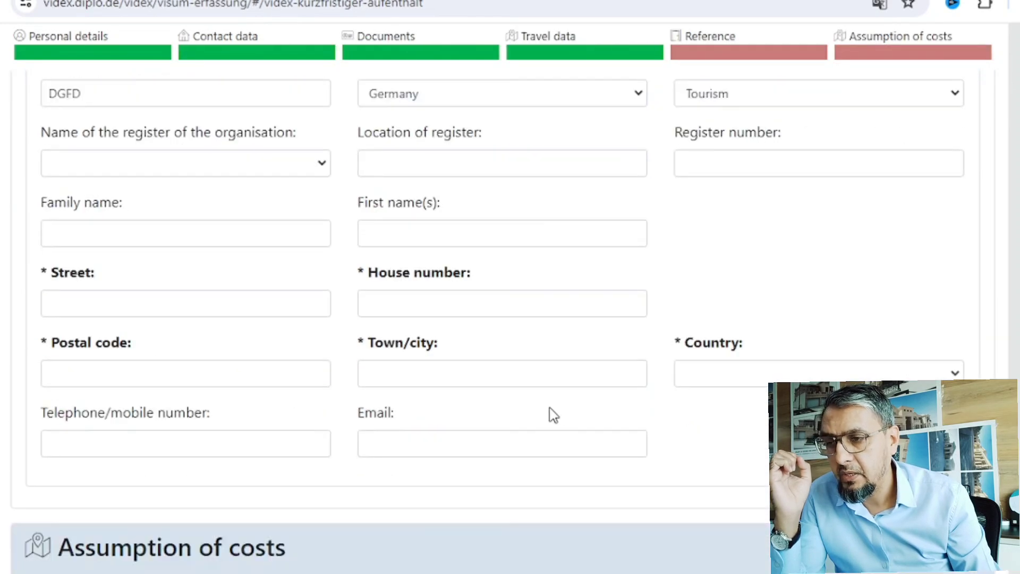